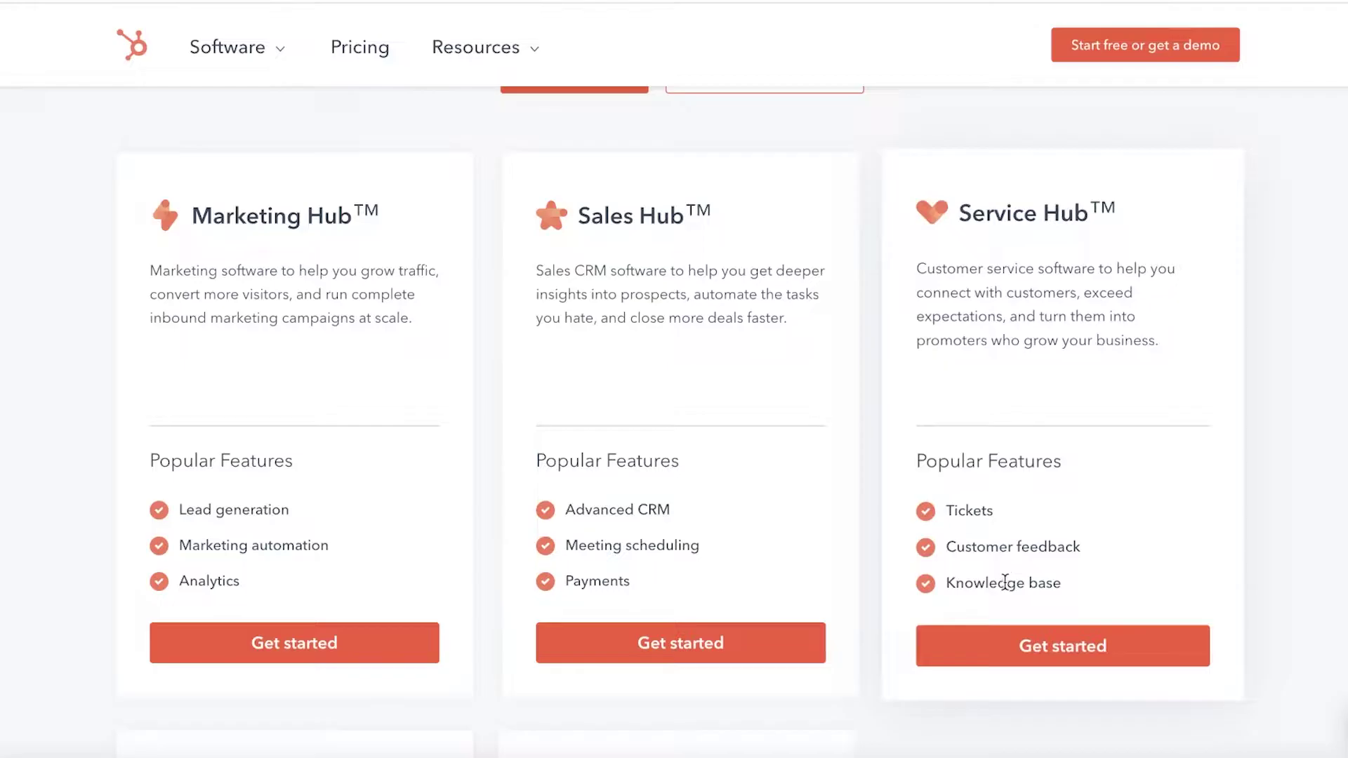
# Scroll to the Free Tools card and start the free Service Hub sign-up
pyautogui.scroll(10, 1006, 582)
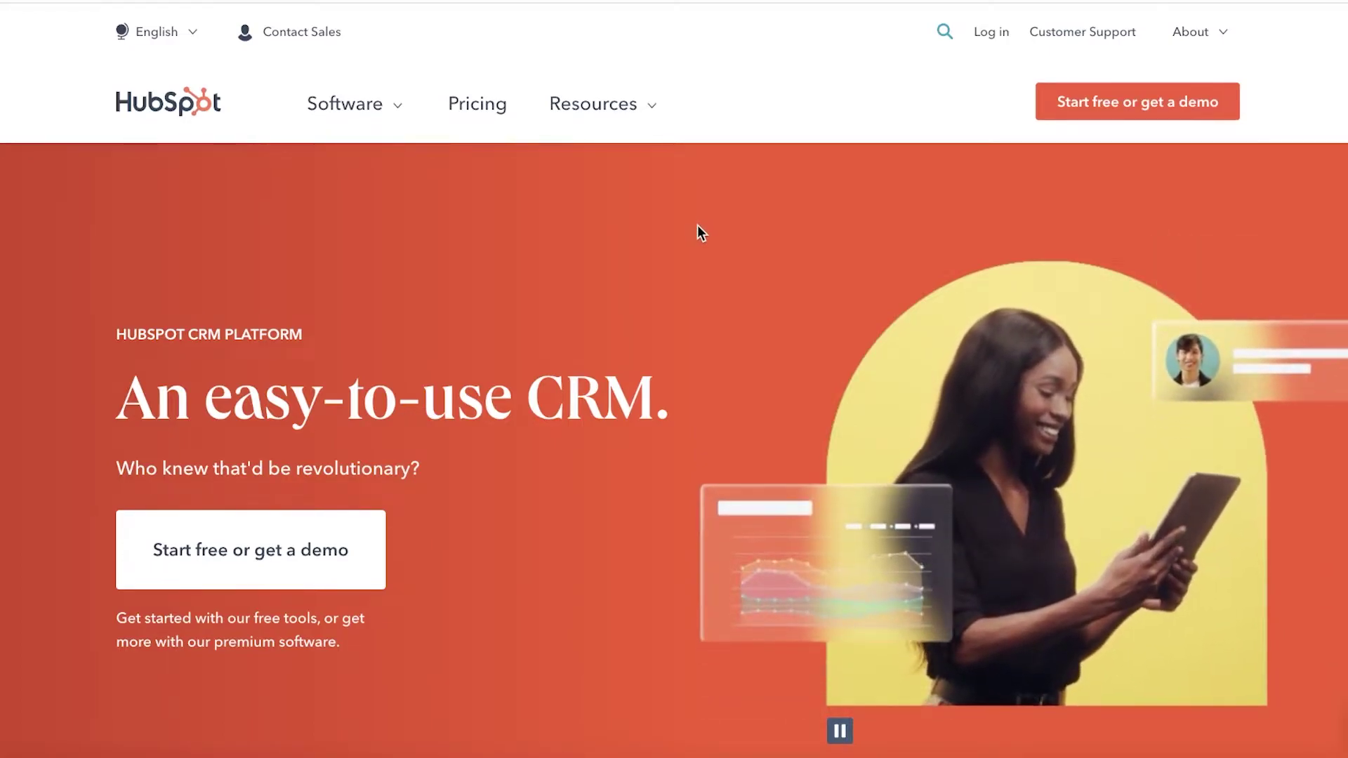
pyautogui.scroll(-3, 698, 225)
pyautogui.scroll(-8, 698, 226)
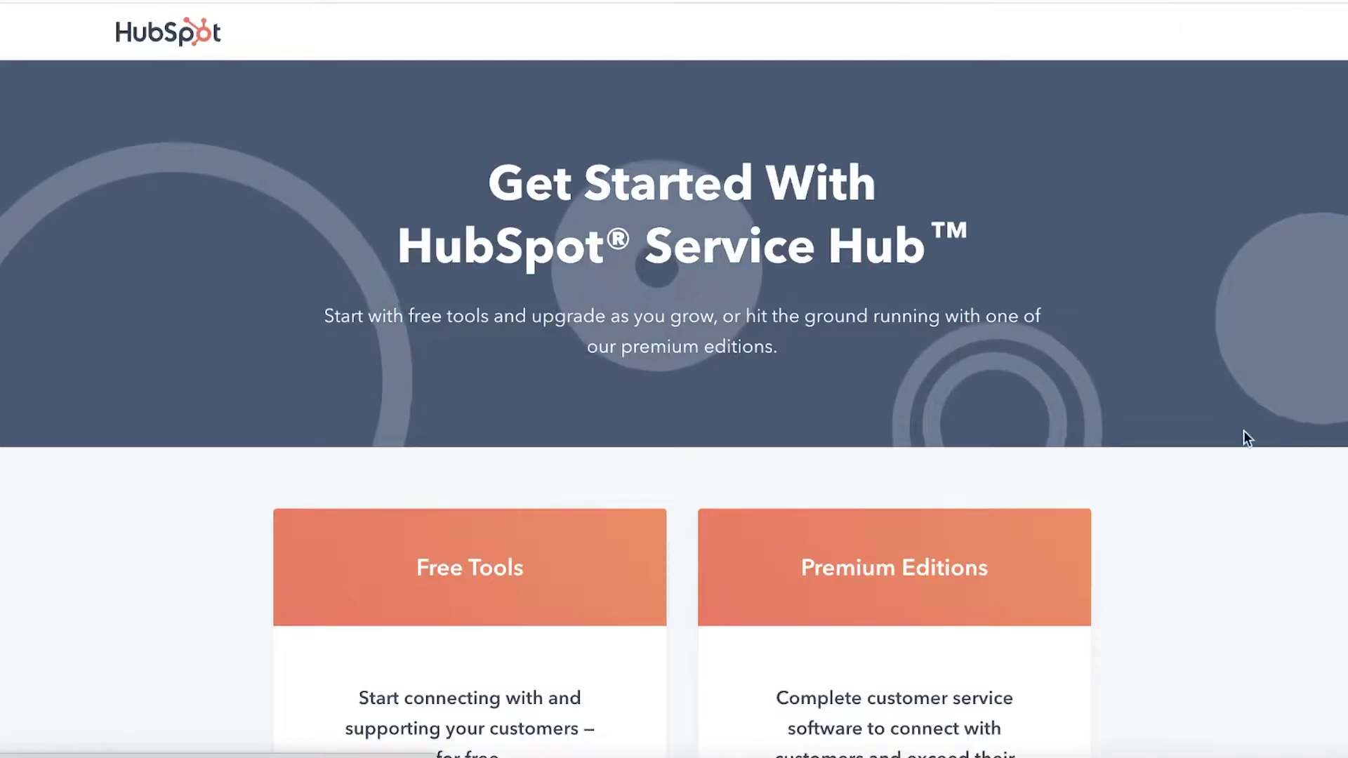
pyautogui.scroll(-9, 1325, 379)
pyautogui.scroll(12, 1327, 381)
pyautogui.scroll(-4, 1053, 381)
pyautogui.scroll(3, 861, 382)
pyautogui.scroll(-10, 455, 340)
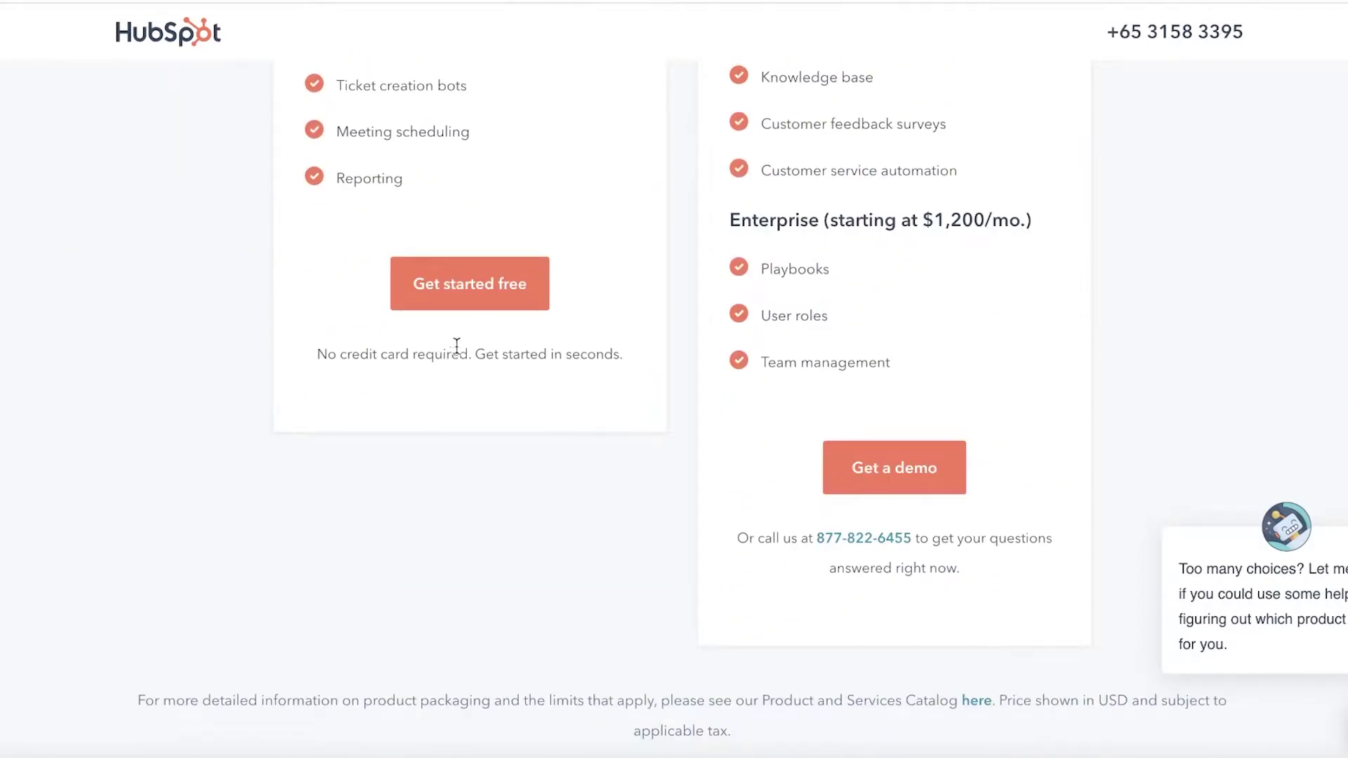
pyautogui.click(464, 314)
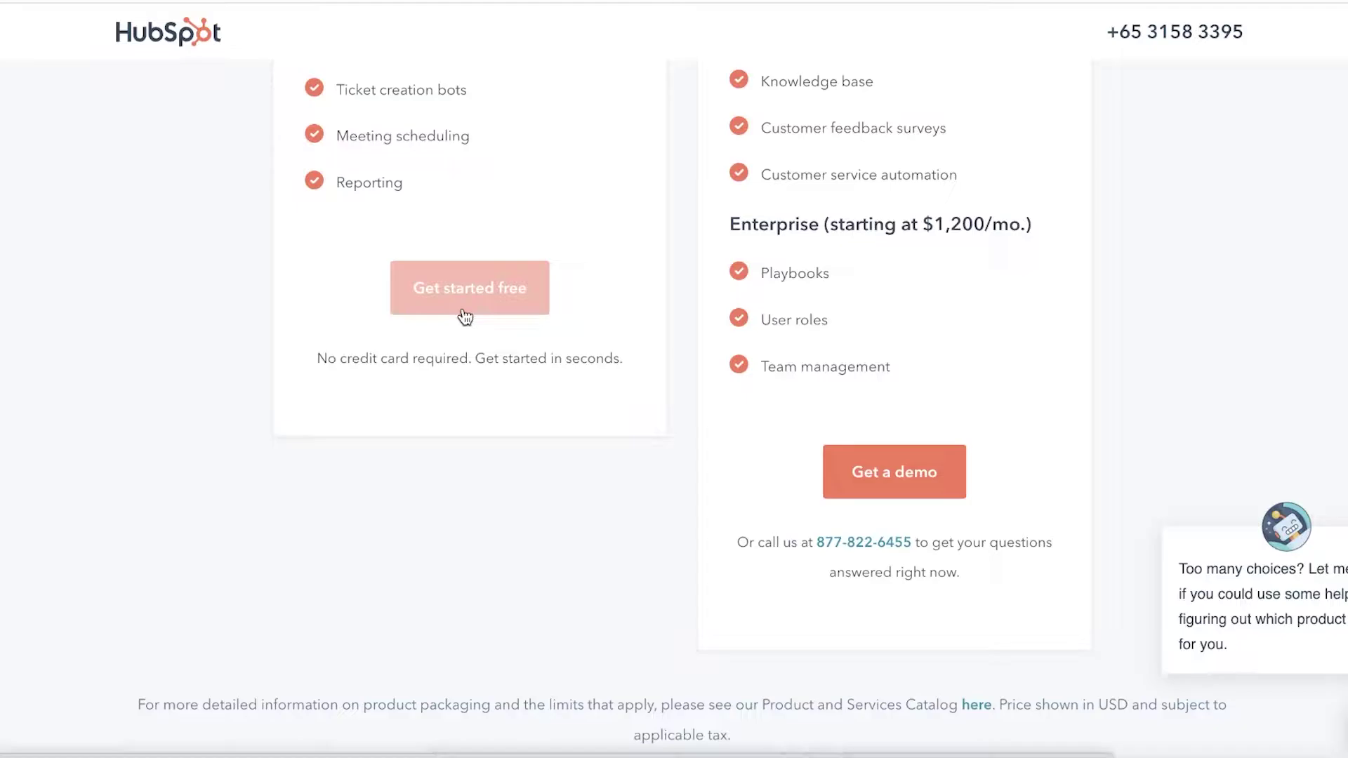
pyautogui.scroll(6, 962, 483)
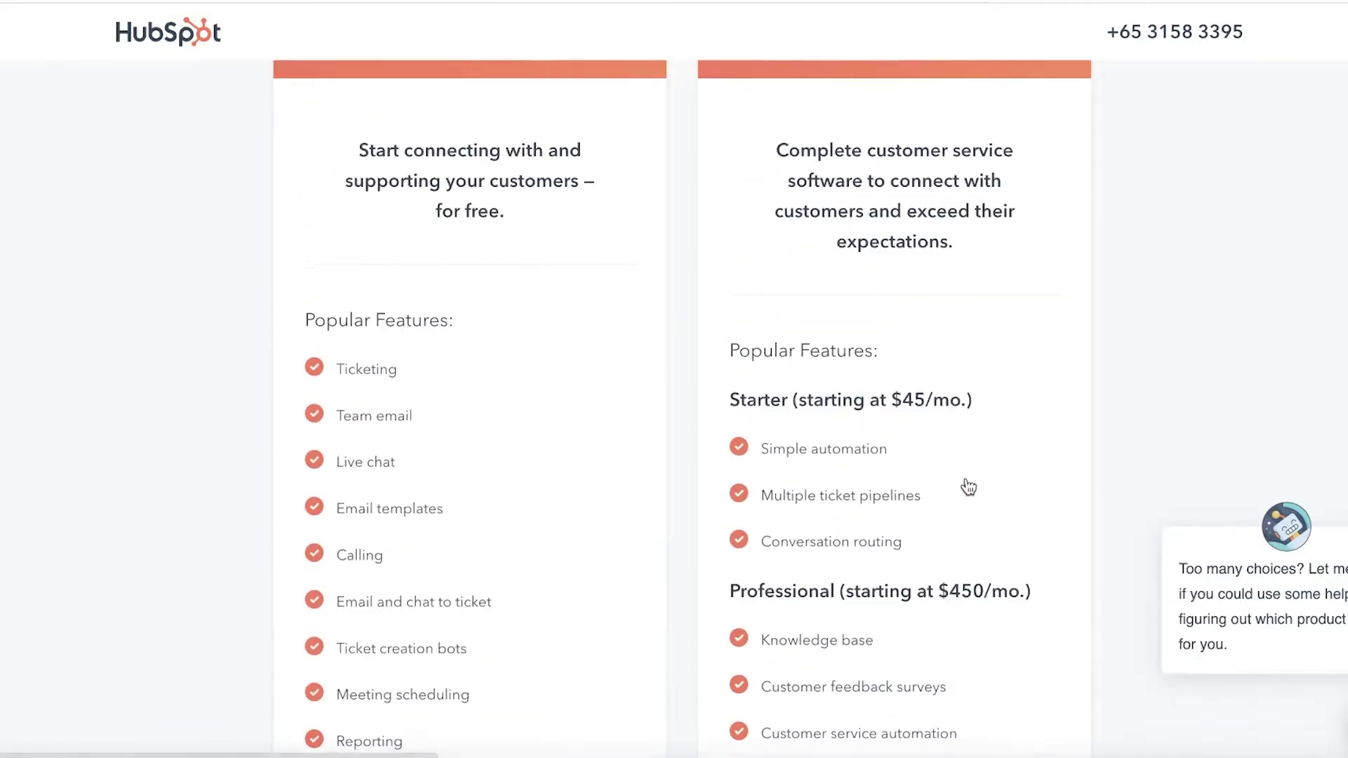
pyautogui.scroll(-8, 931, 491)
# Sign up with the first Google account, continuing as the existing HubSpot user and account
pyautogui.click(536, 210)
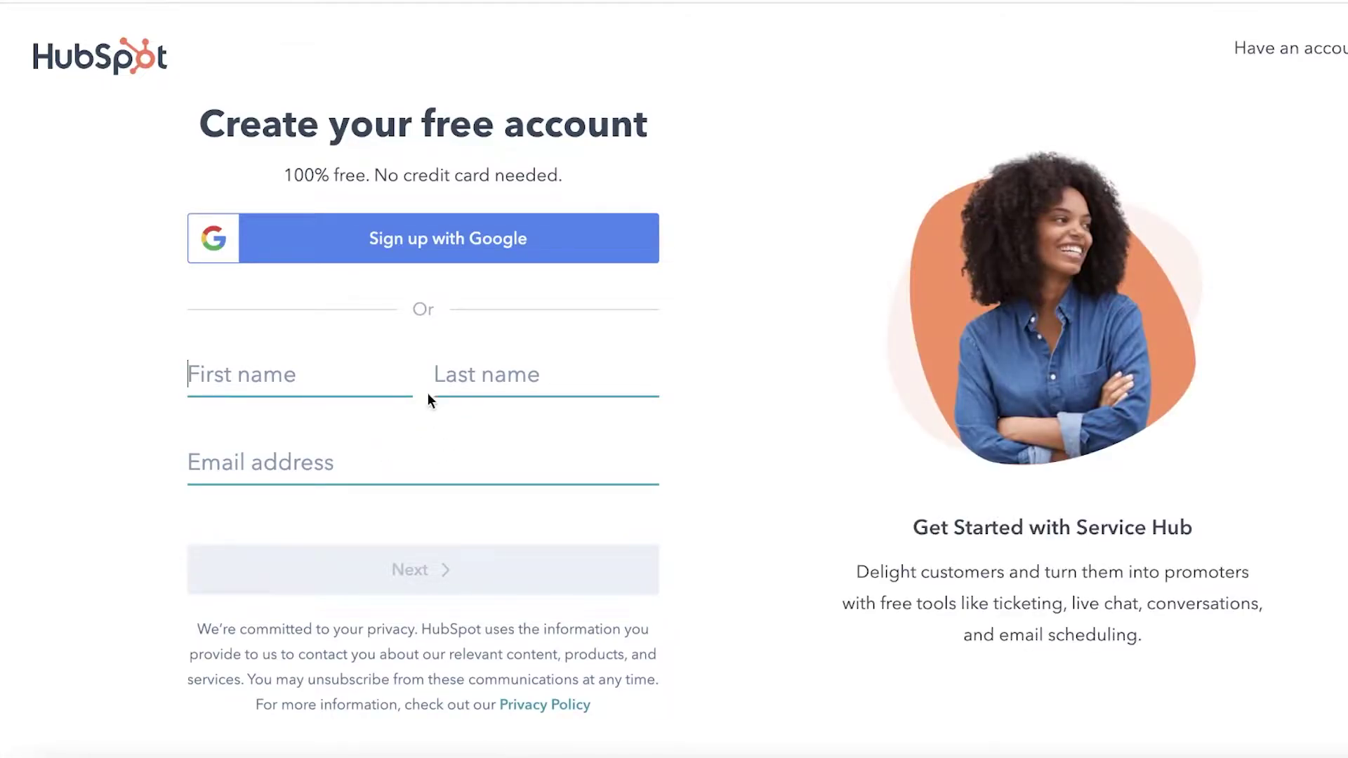
pyautogui.click(443, 237)
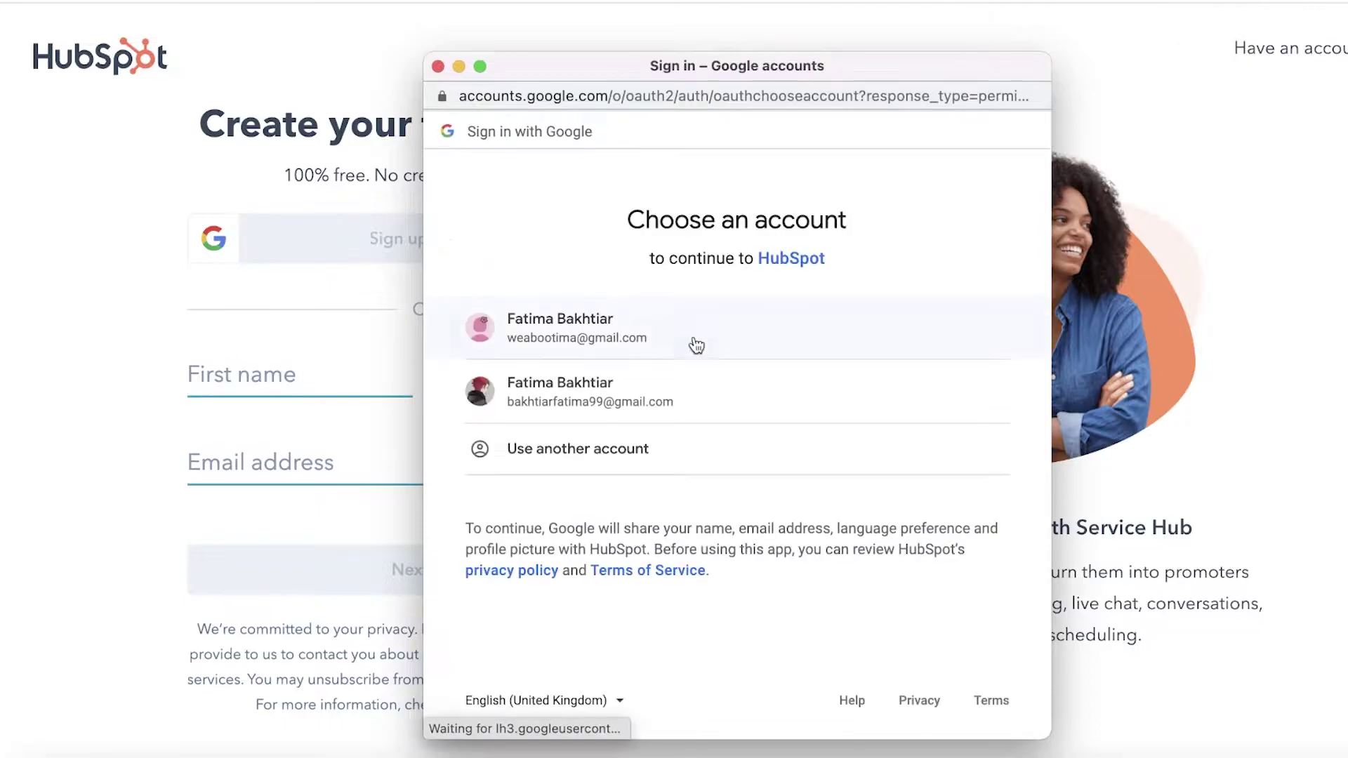
pyautogui.click(706, 338)
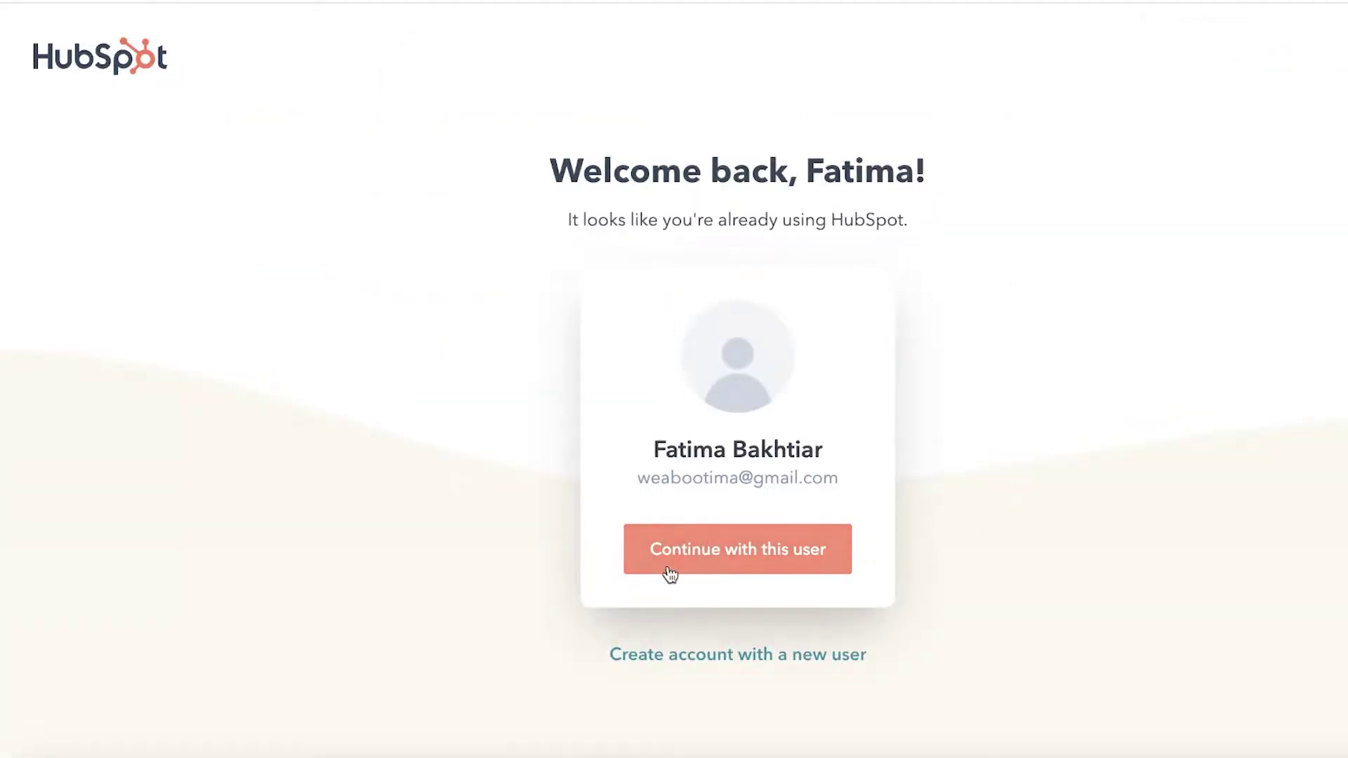
pyautogui.click(671, 574)
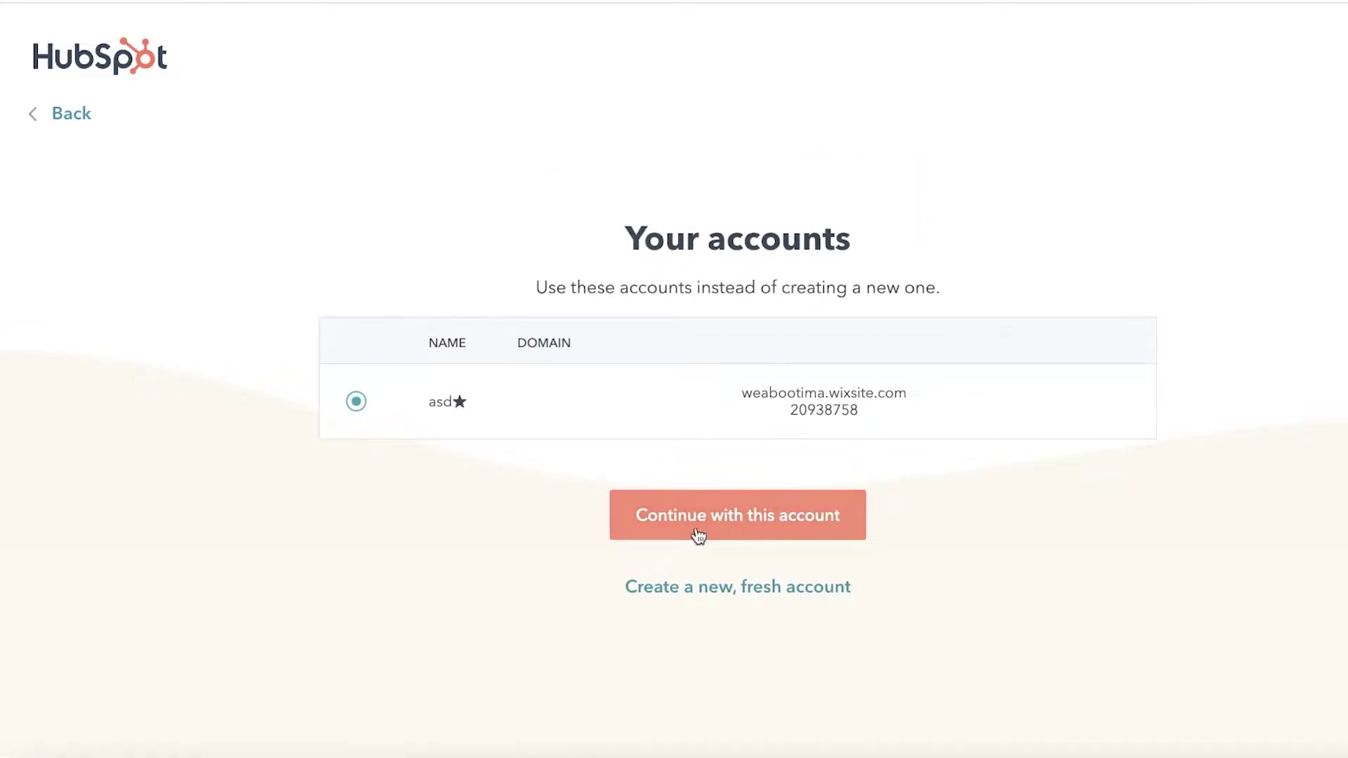
pyautogui.click(618, 534)
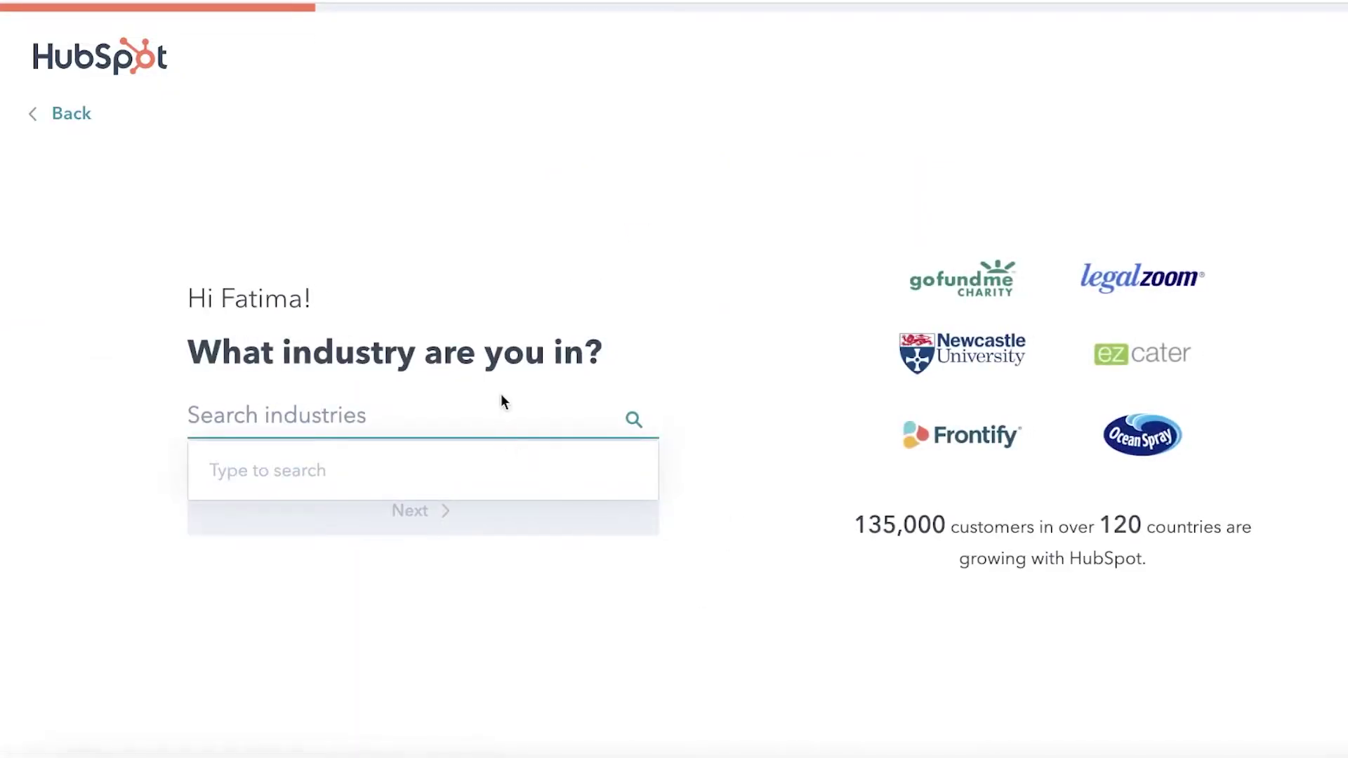
# Search 'fas' and set the industry to Apparel & Fashion
pyautogui.click(469, 411)
pyautogui.write('D')
pyautogui.press('BackSpace')
pyautogui.write('fash')
pyautogui.click(389, 470)
pyautogui.click(403, 507)
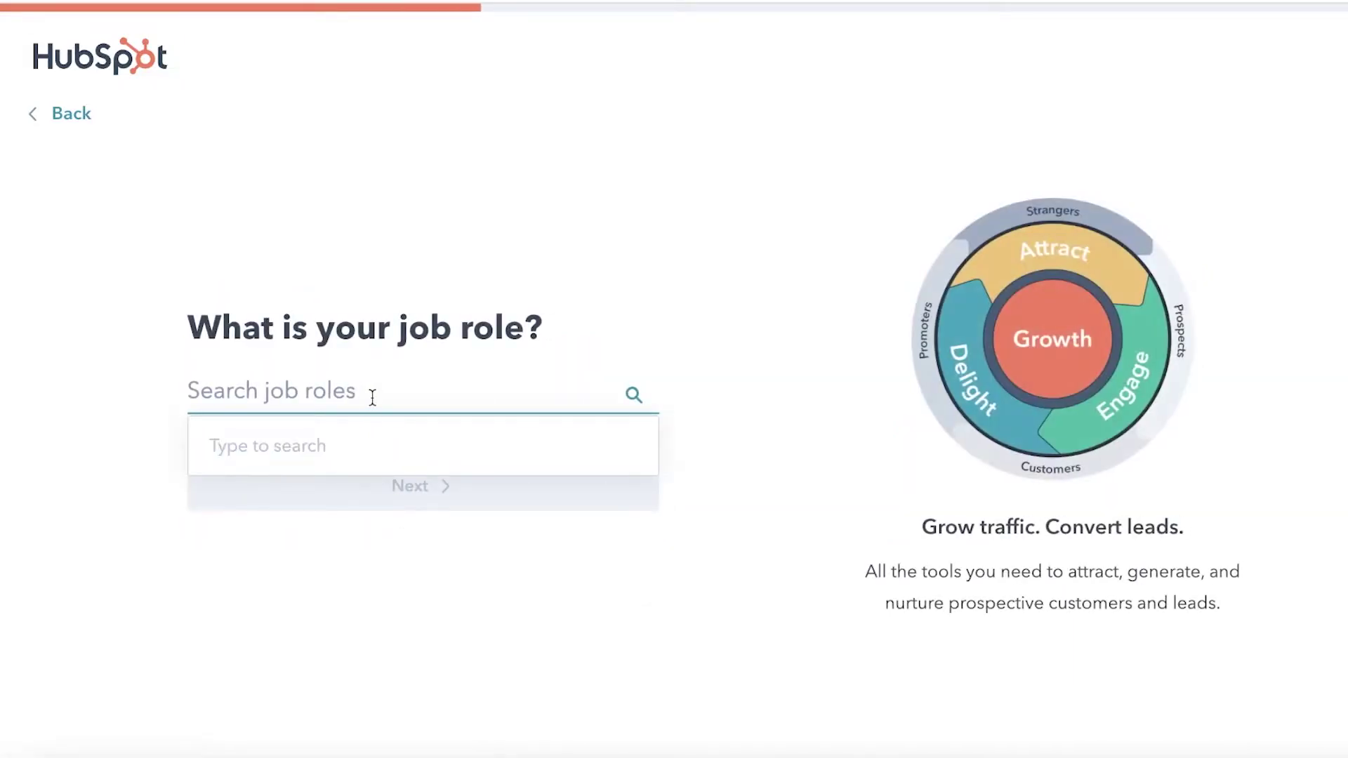
# Set job role to Chief Executive Officer (CEO), enter the company name, and choose size 2 to 5
pyautogui.write('ceo')
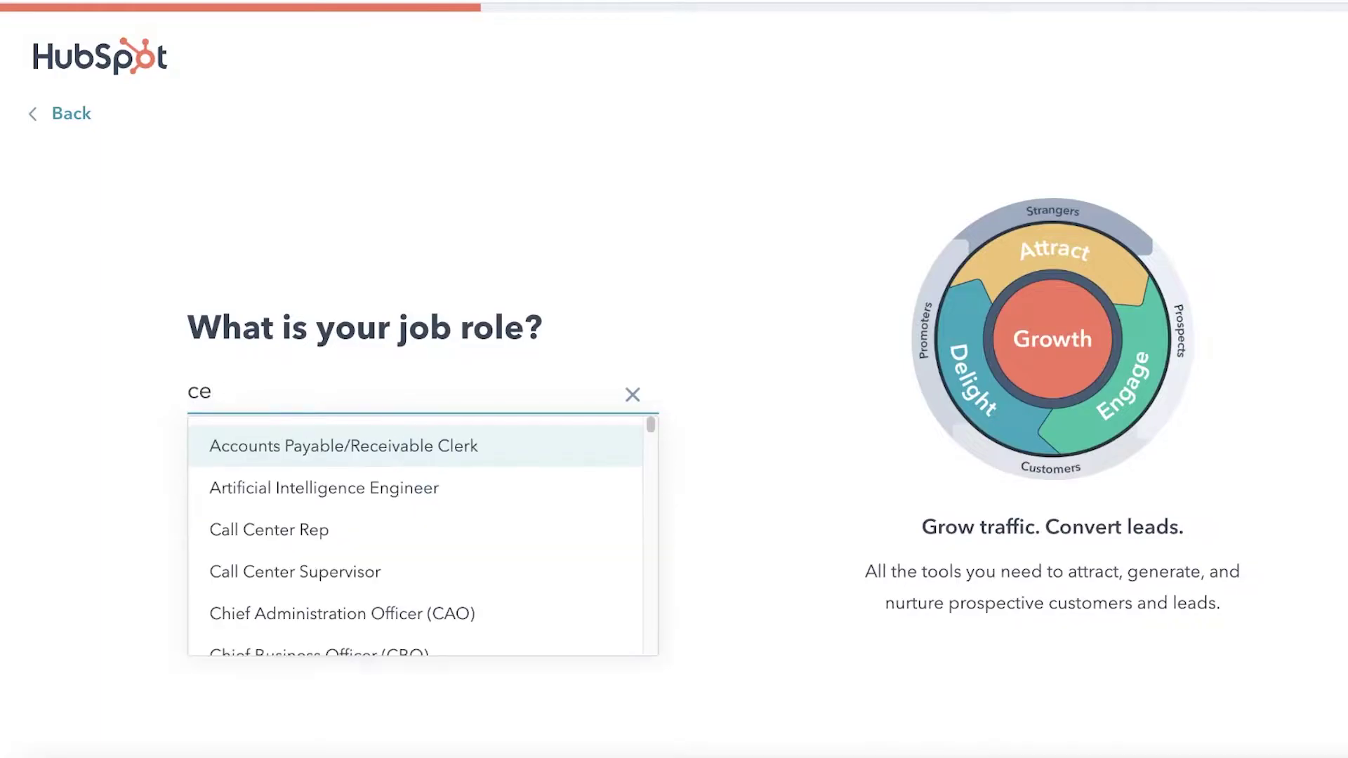
pyautogui.click(427, 445)
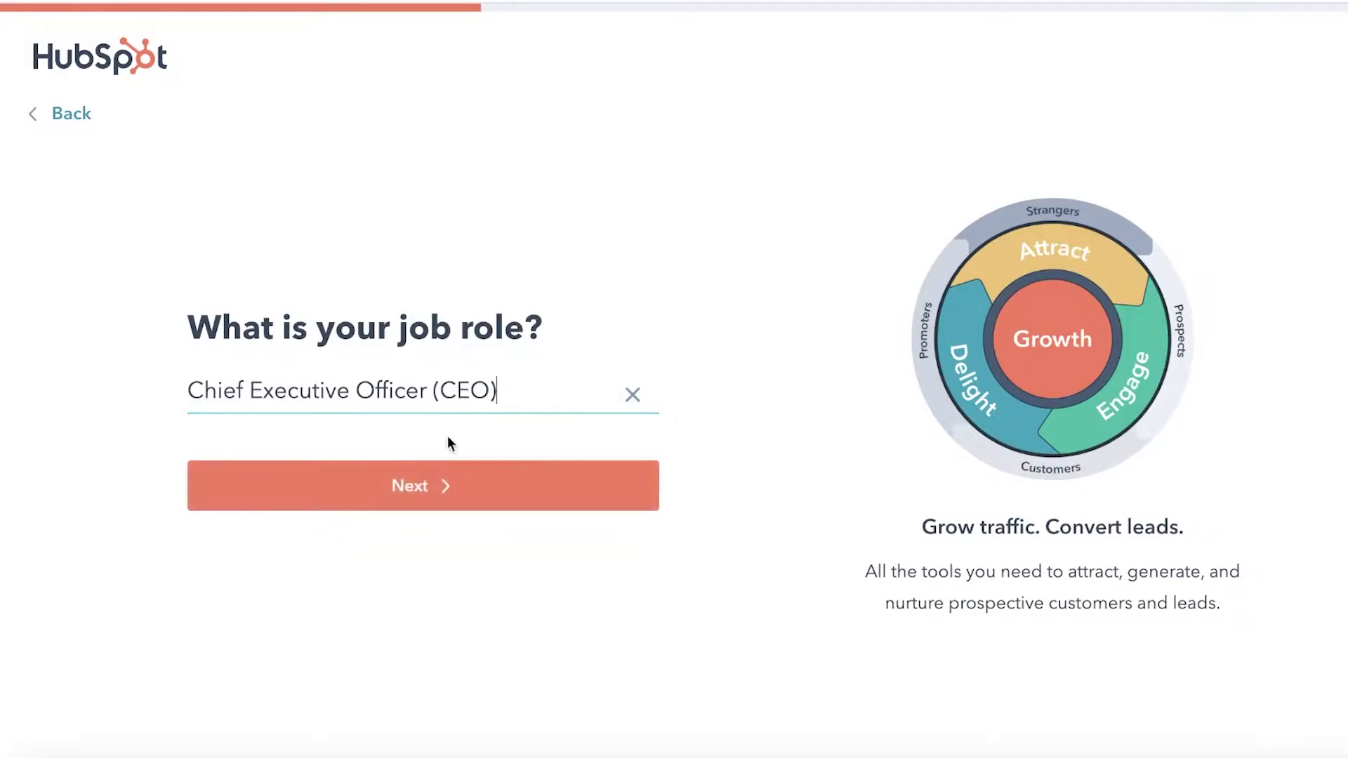
pyautogui.click(569, 495)
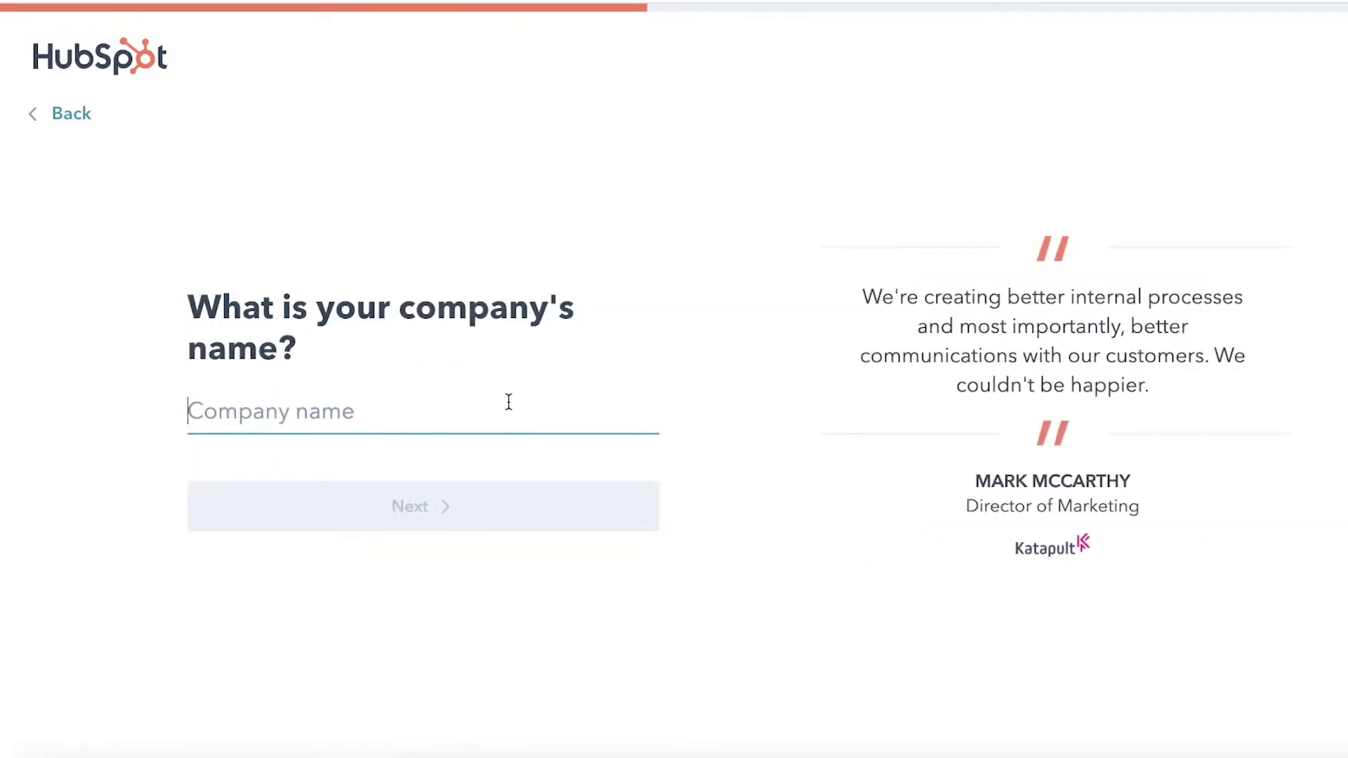
pyautogui.write('Jane Doe C')
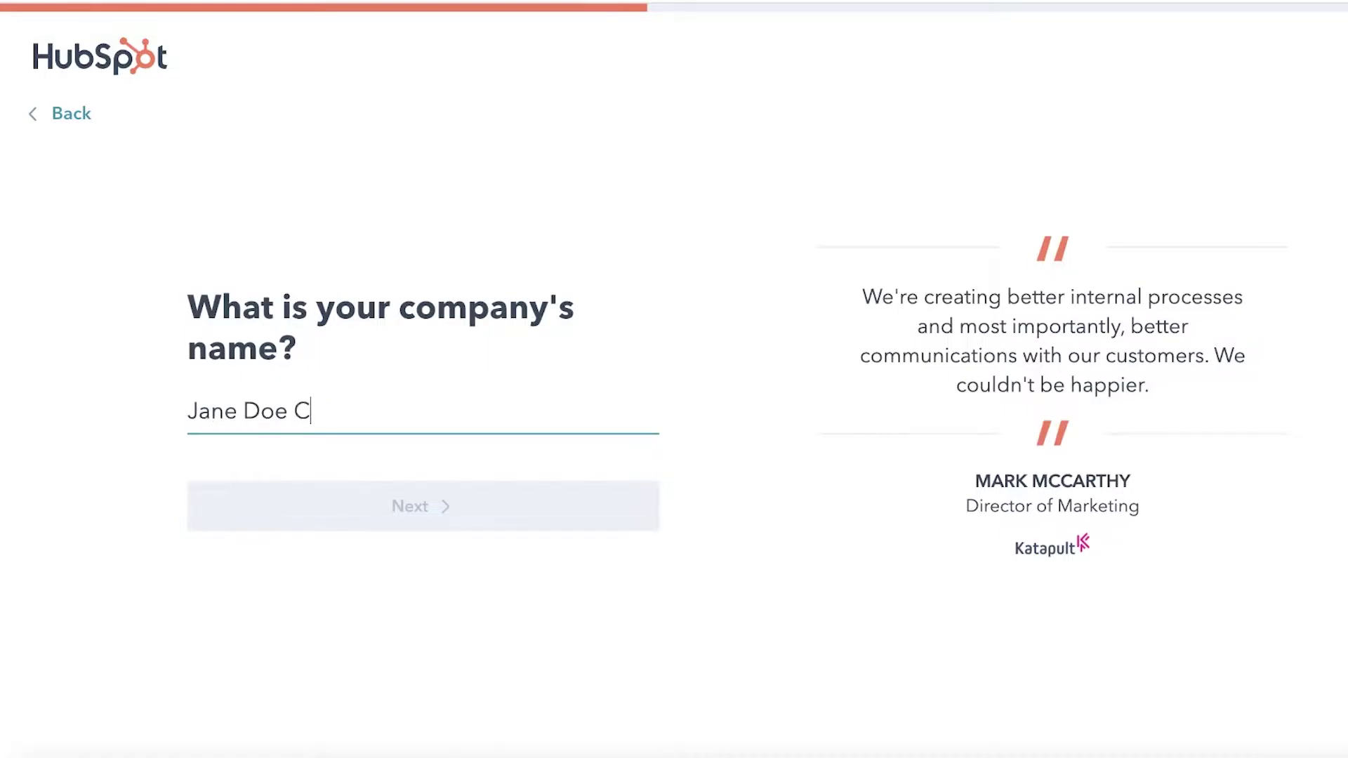
pyautogui.write('lothing')
pyautogui.click(467, 511)
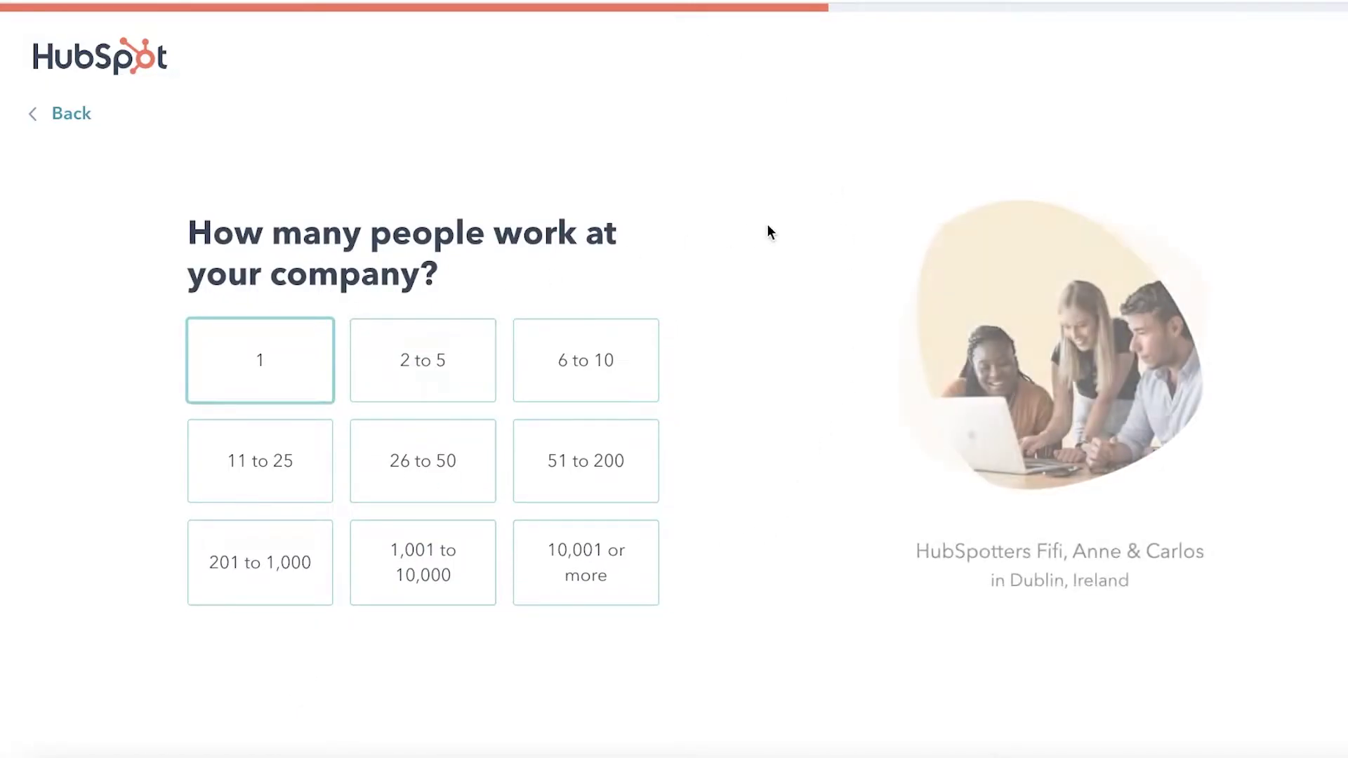
pyautogui.click(424, 362)
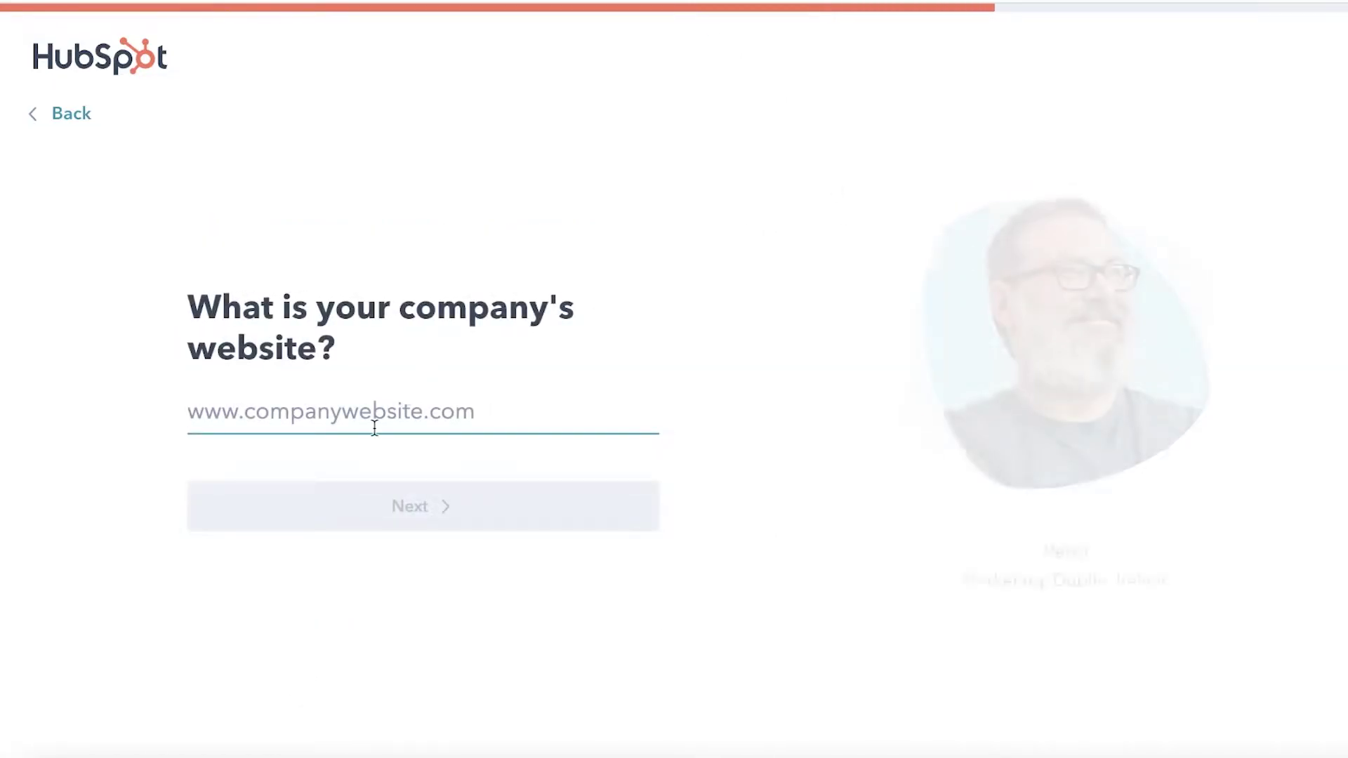
# Load wix.com in a new browser tab
pyautogui.write('A')
pyautogui.hotkey('ctrl', 'a')
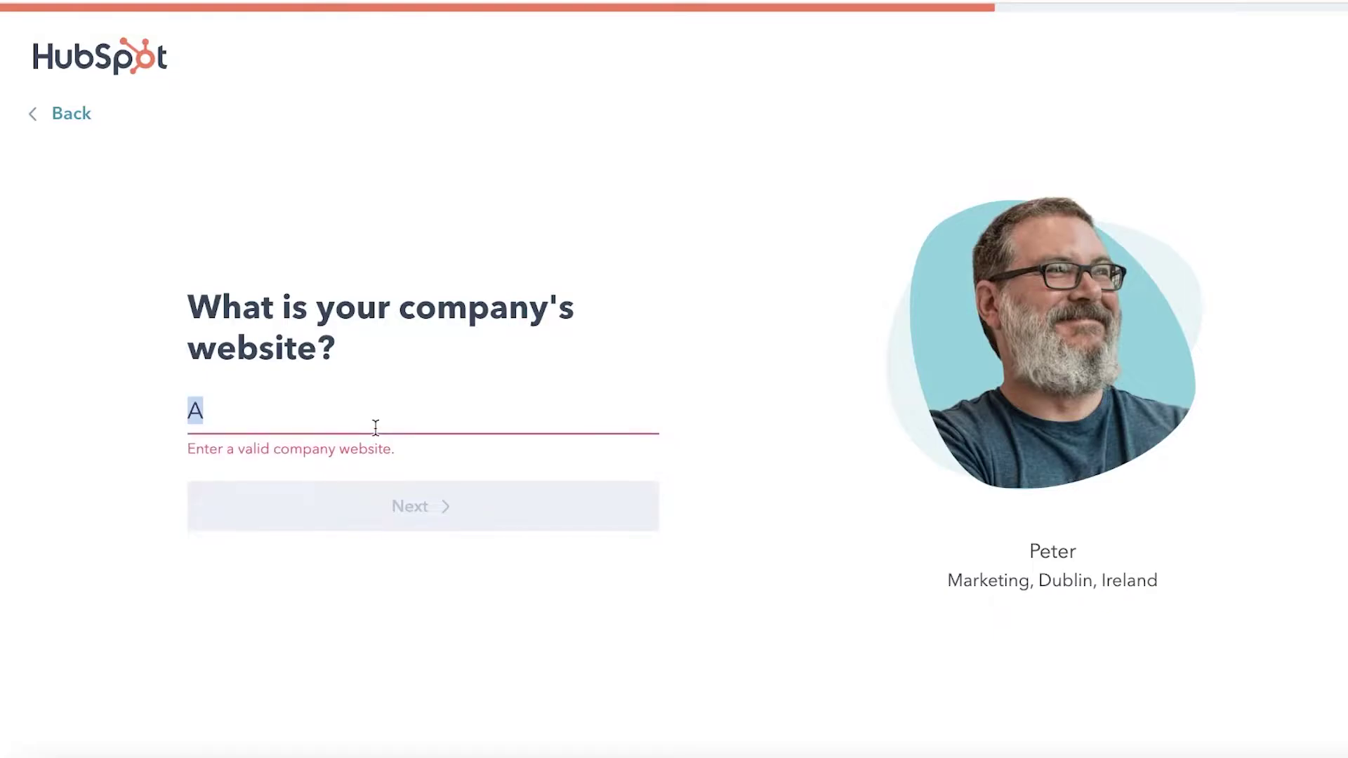
pyautogui.write('we')
pyautogui.hotkey('ctrl', 'a')
pyautogui.press('BackSpace')
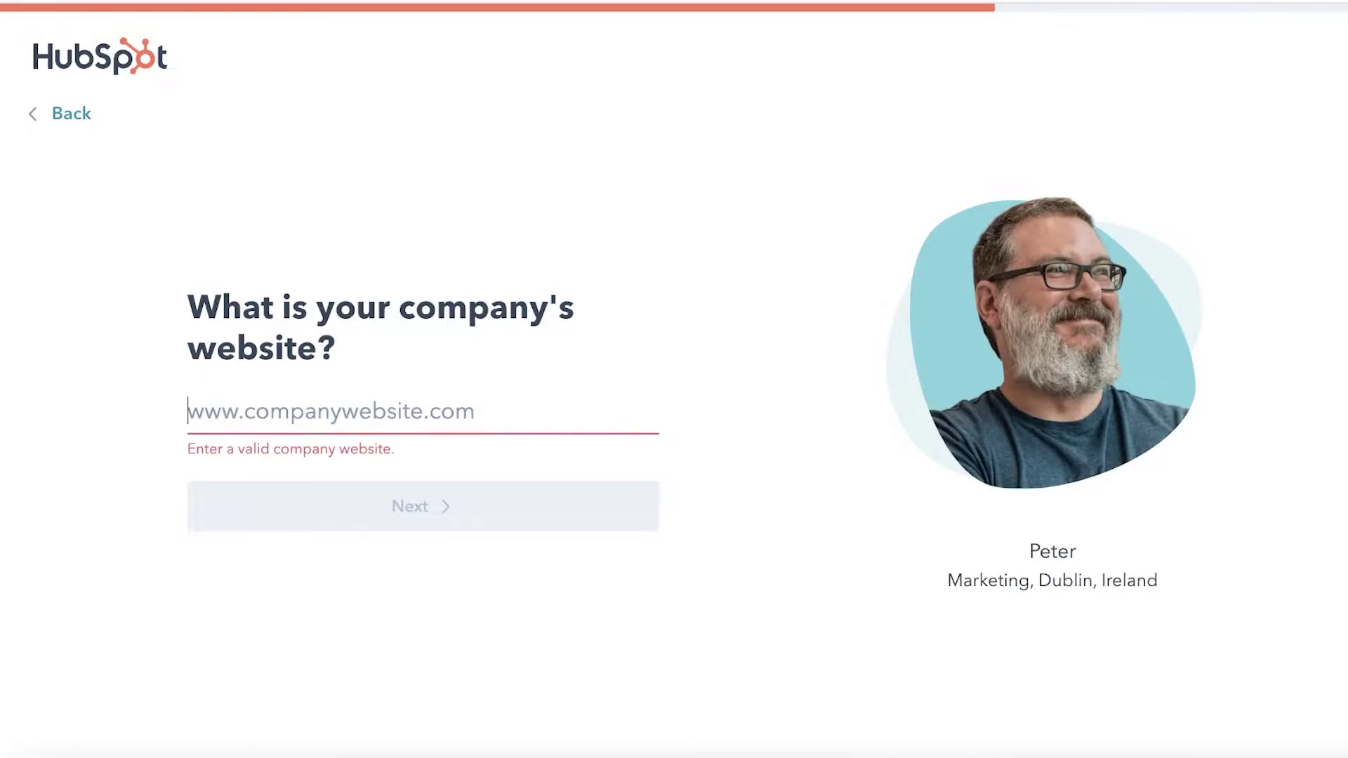
pyautogui.write('wix')
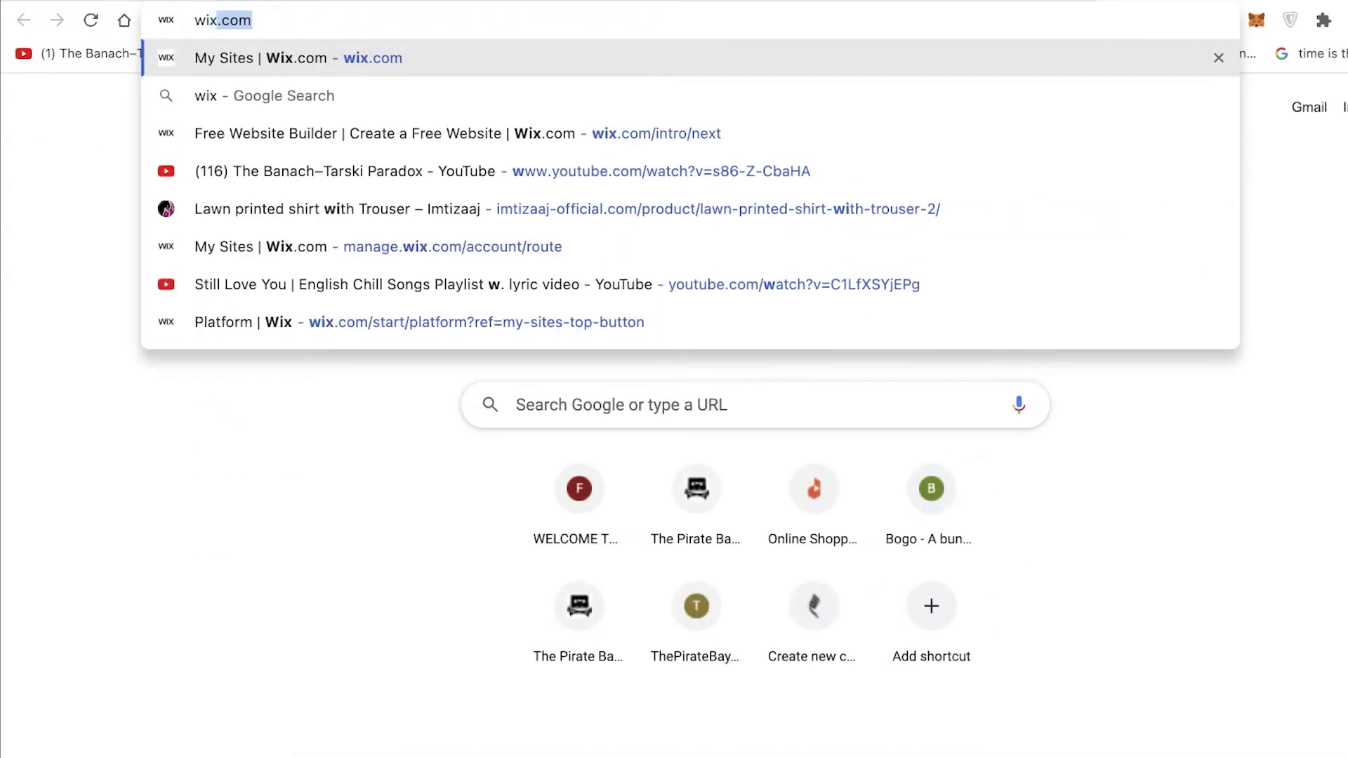
pyautogui.press('Return')
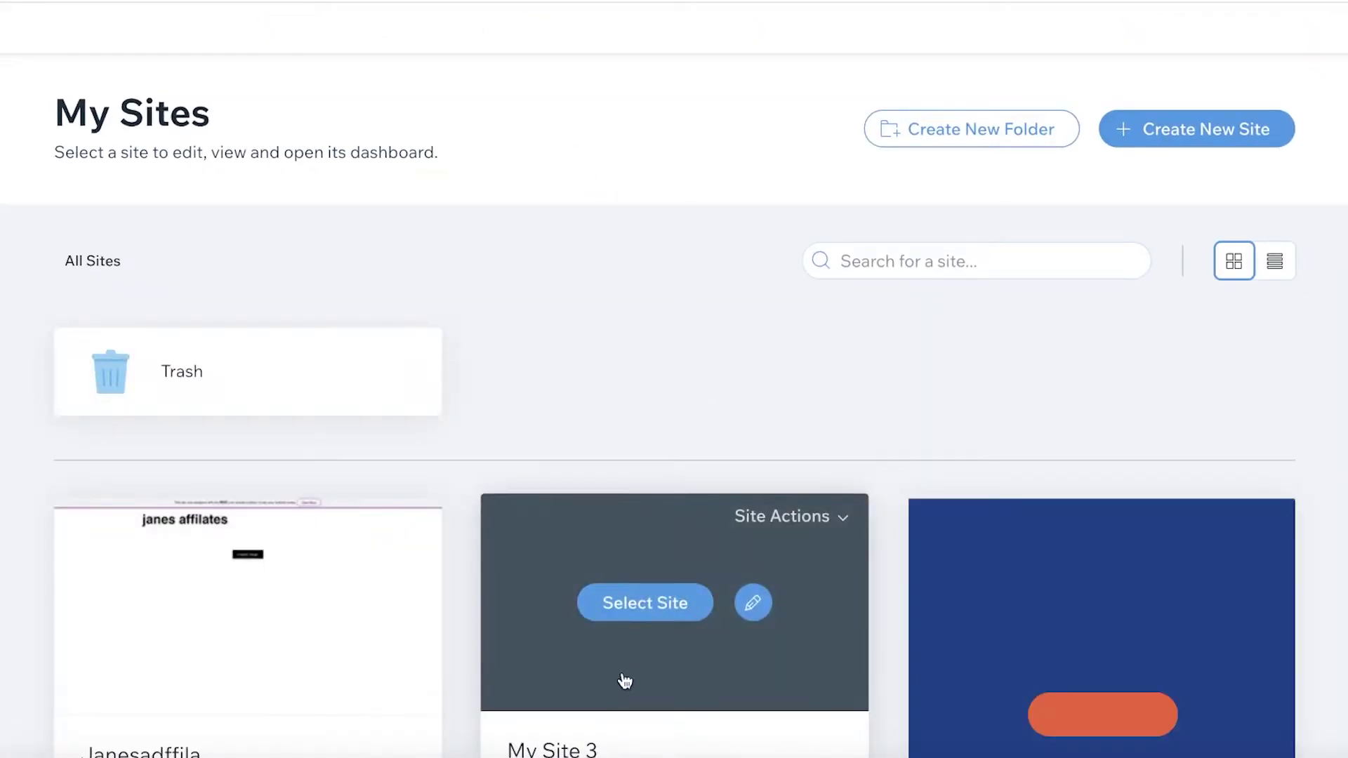
# Copy the Wix Store site's address and paste it into HubSpot's company website field
pyautogui.scroll(-5, 625, 685)
pyautogui.scroll(-3, 1126, 351)
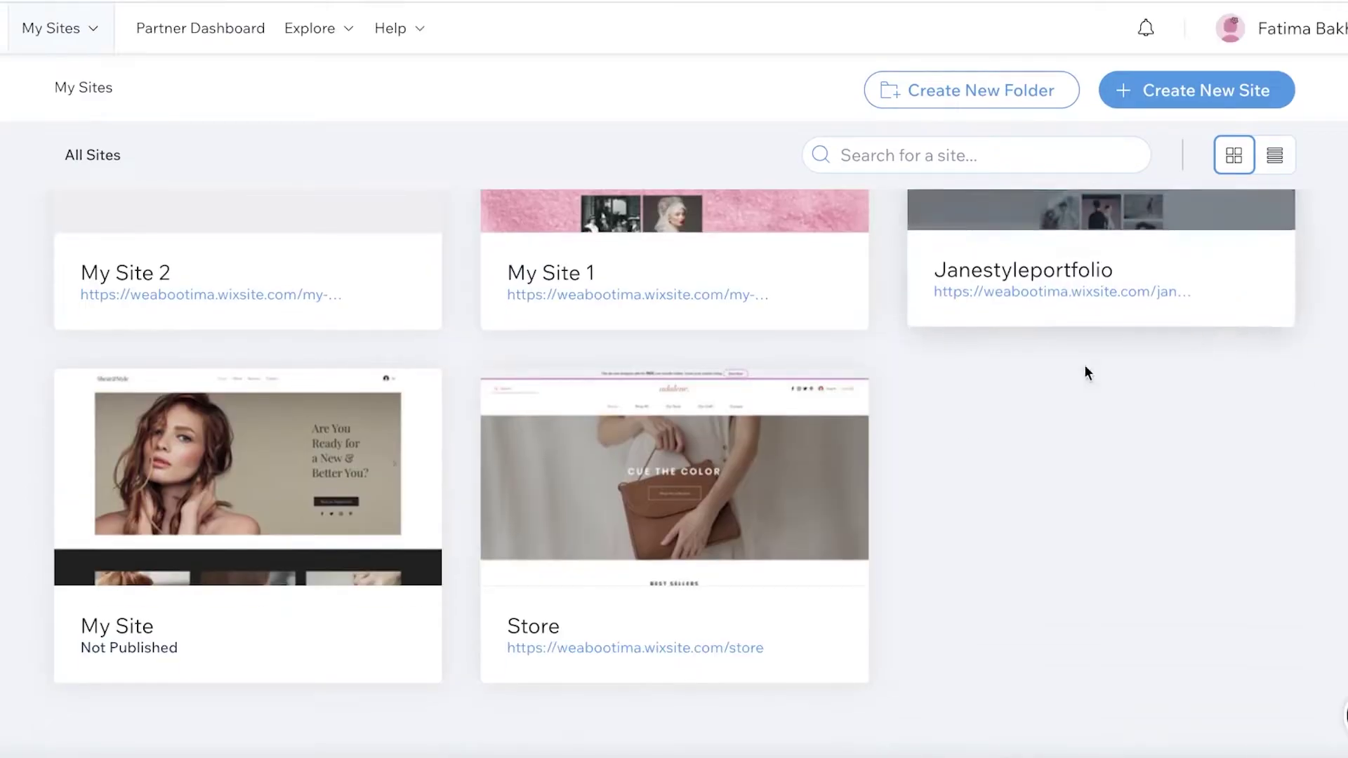
pyautogui.click(609, 656)
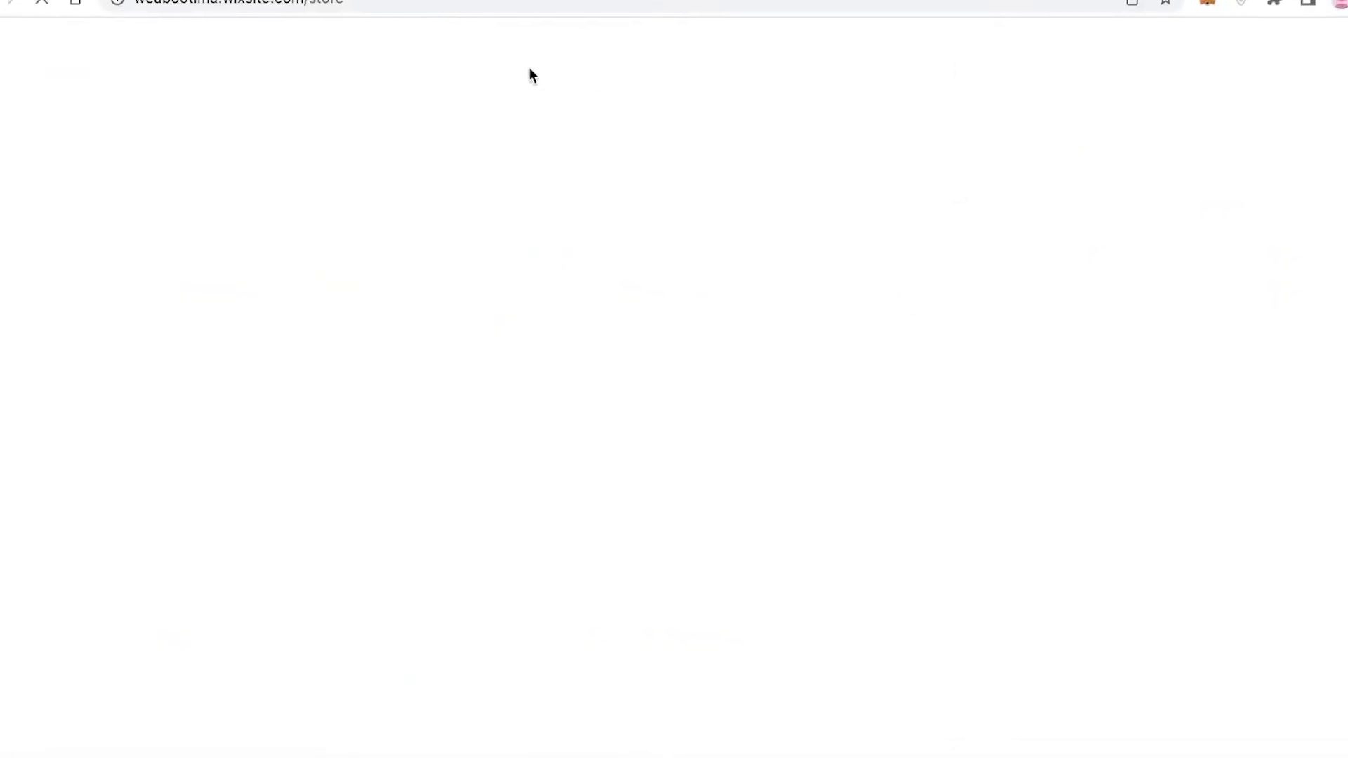
pyautogui.click(614, 26)
pyautogui.hotkey('ctrl', 'c')
pyautogui.rightClick(614, 27)
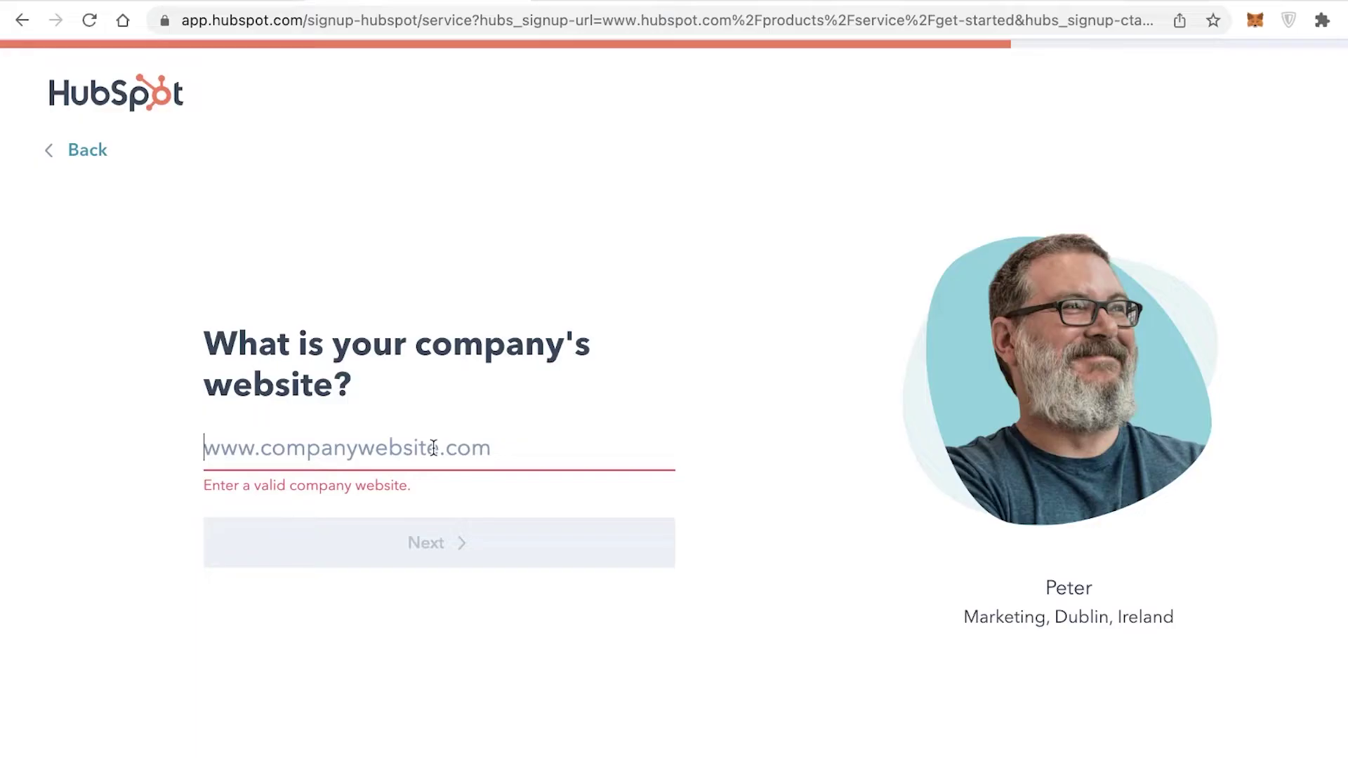
pyautogui.rightClick(432, 448)
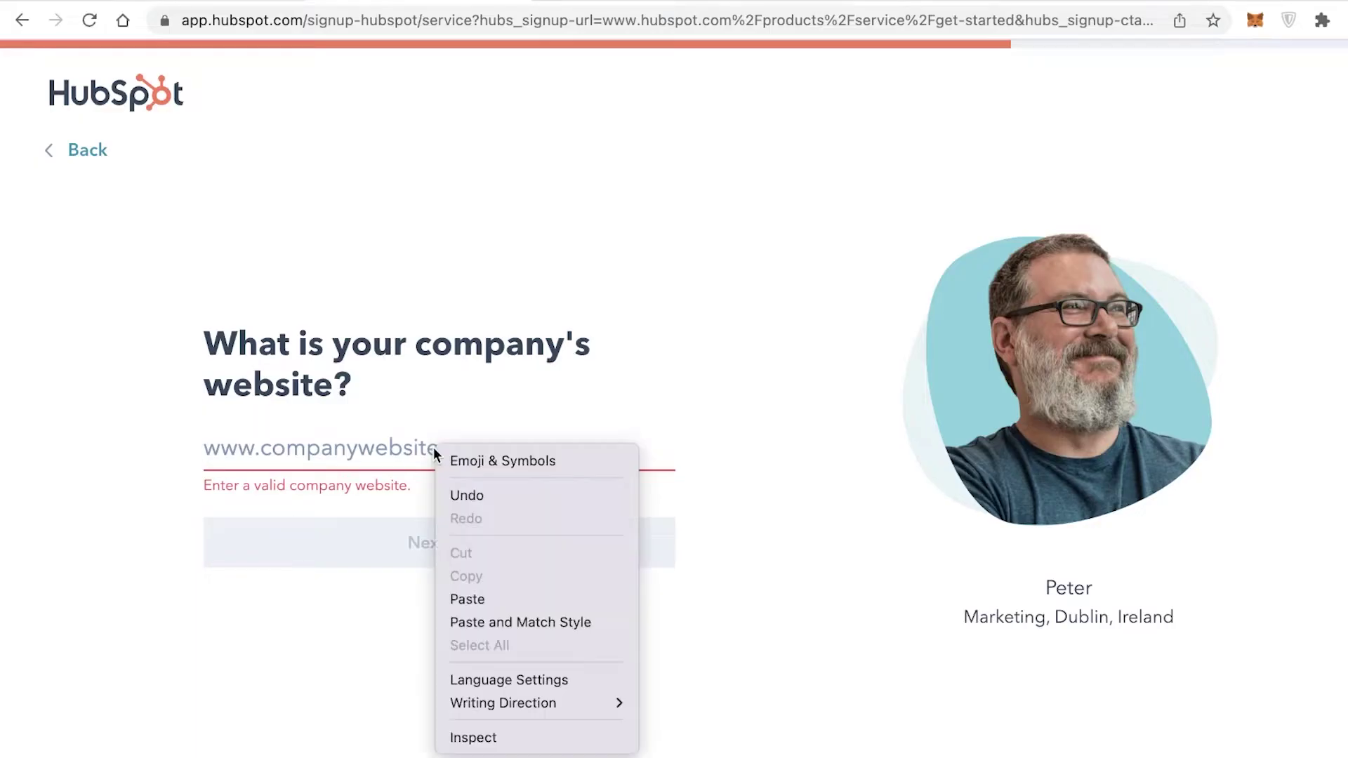
pyautogui.click(467, 599)
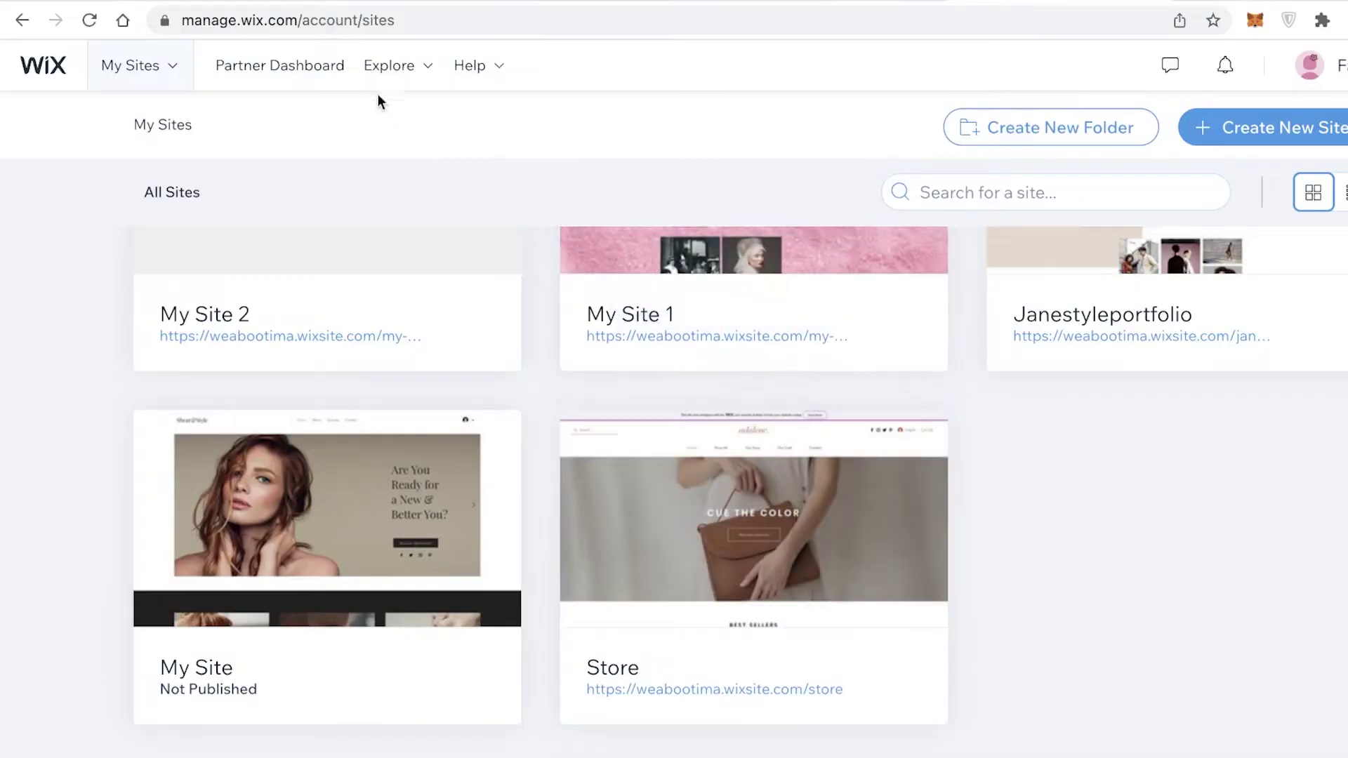
pyautogui.click(408, 20)
pyautogui.rightClick(407, 20)
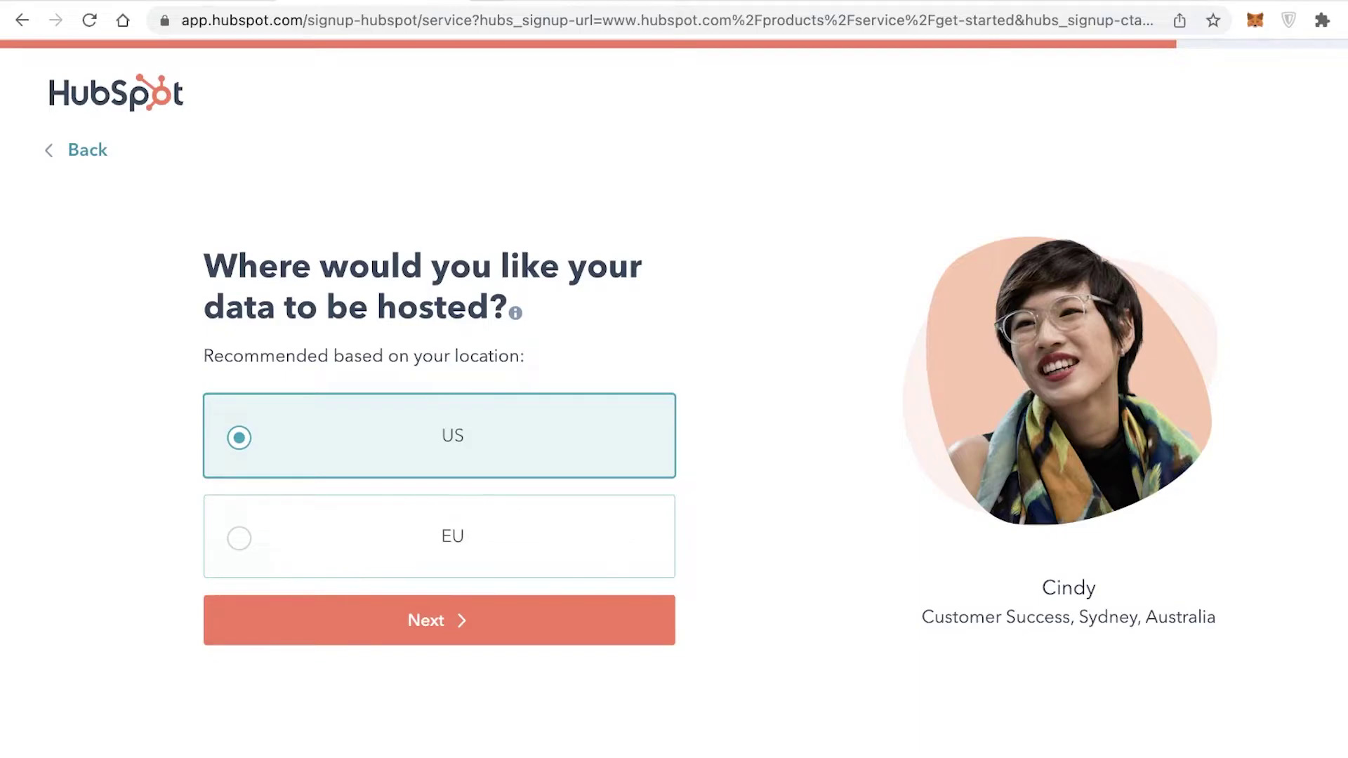
# Keep US data hosting, choose 'I'm new to HubSpot, but I have used a CRM before', and skip contacts
pyautogui.click(501, 497)
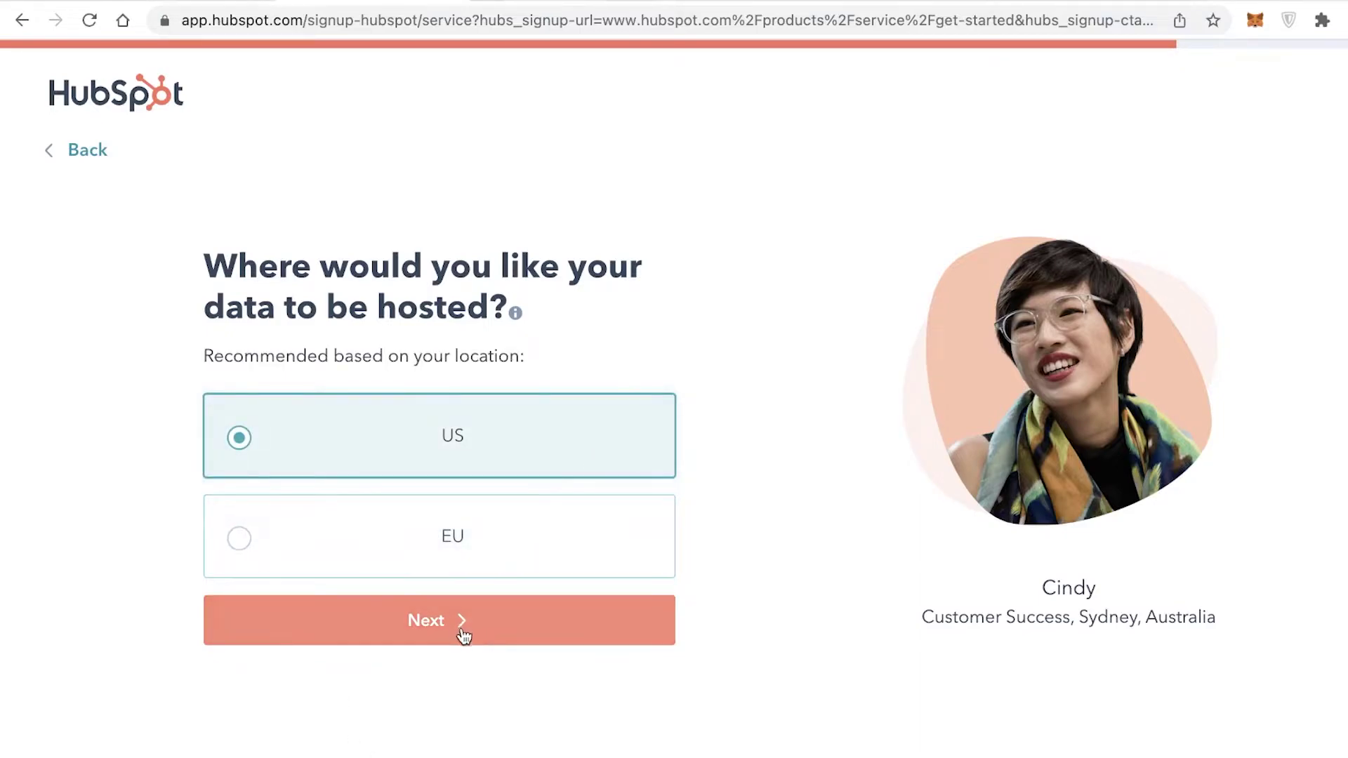
pyautogui.click(461, 631)
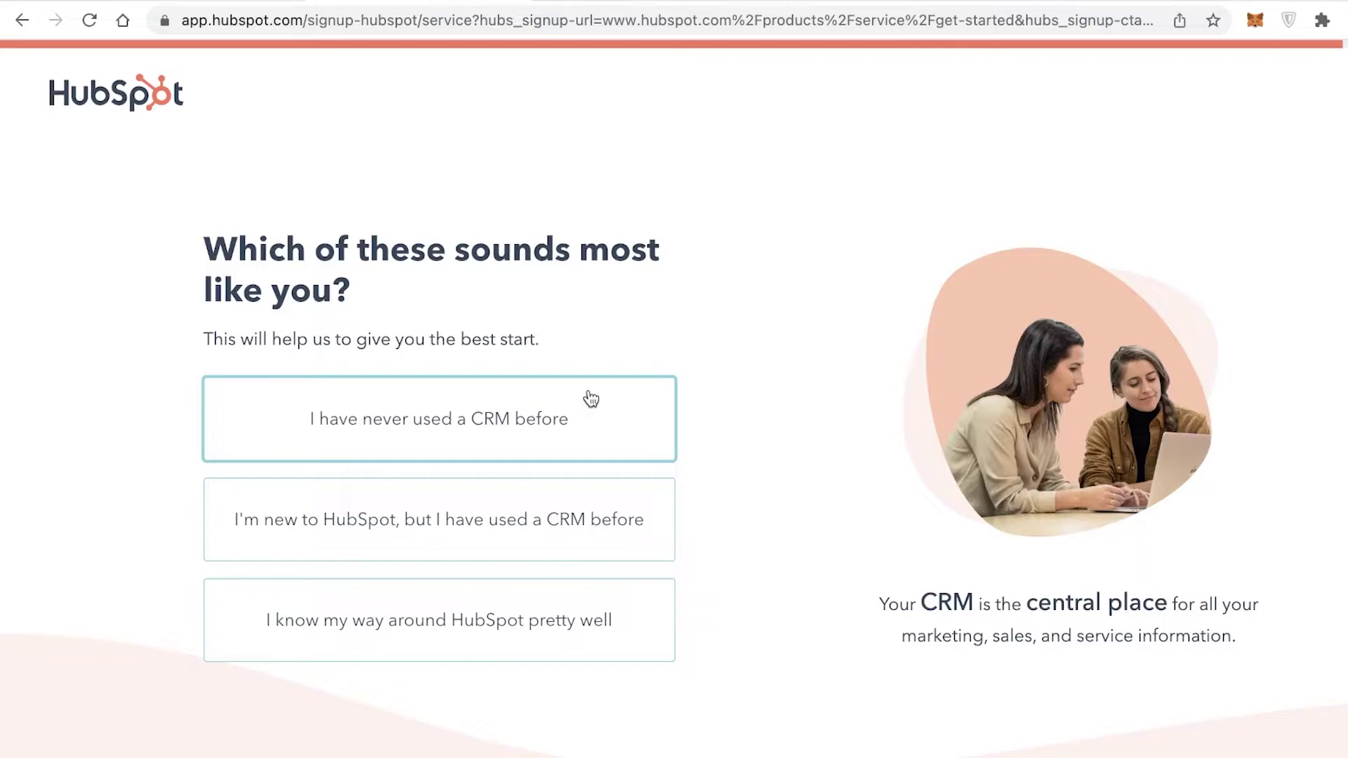
pyautogui.click(507, 539)
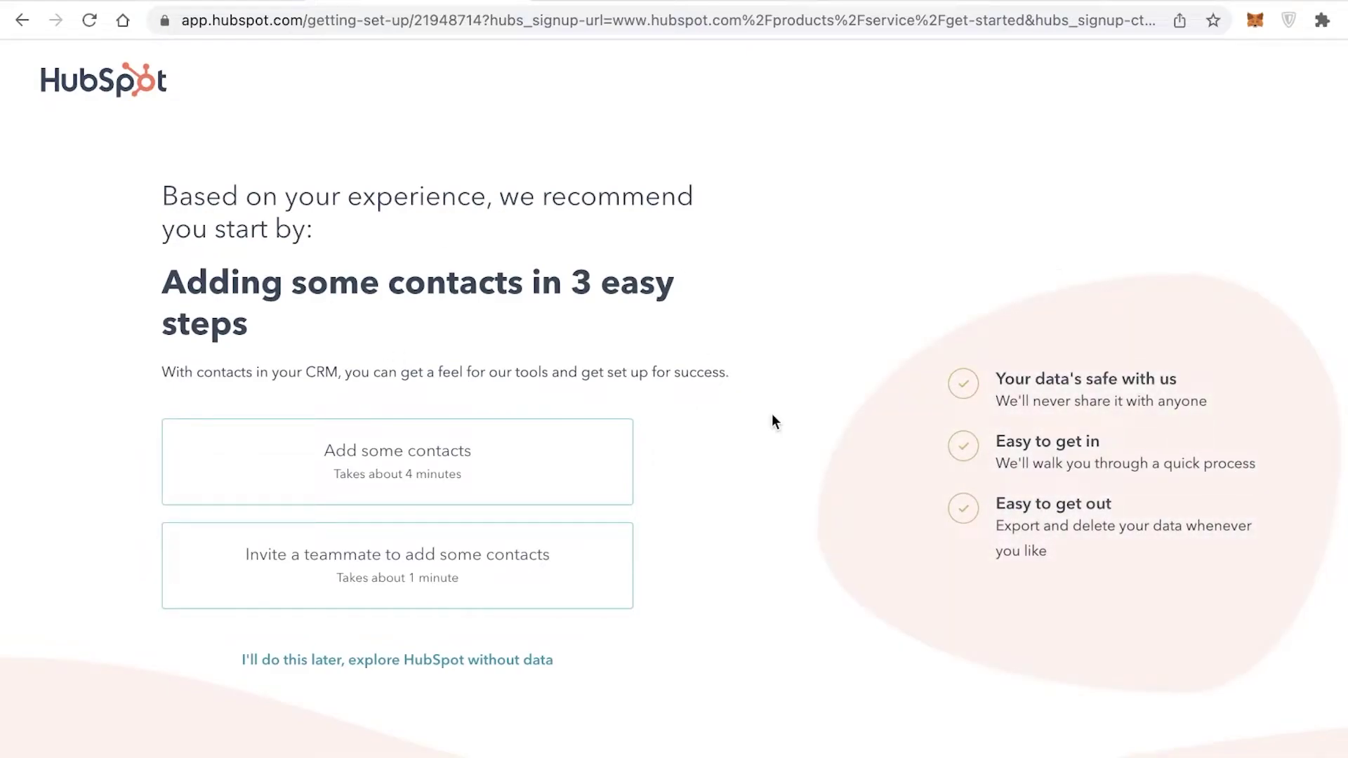
pyautogui.click(400, 663)
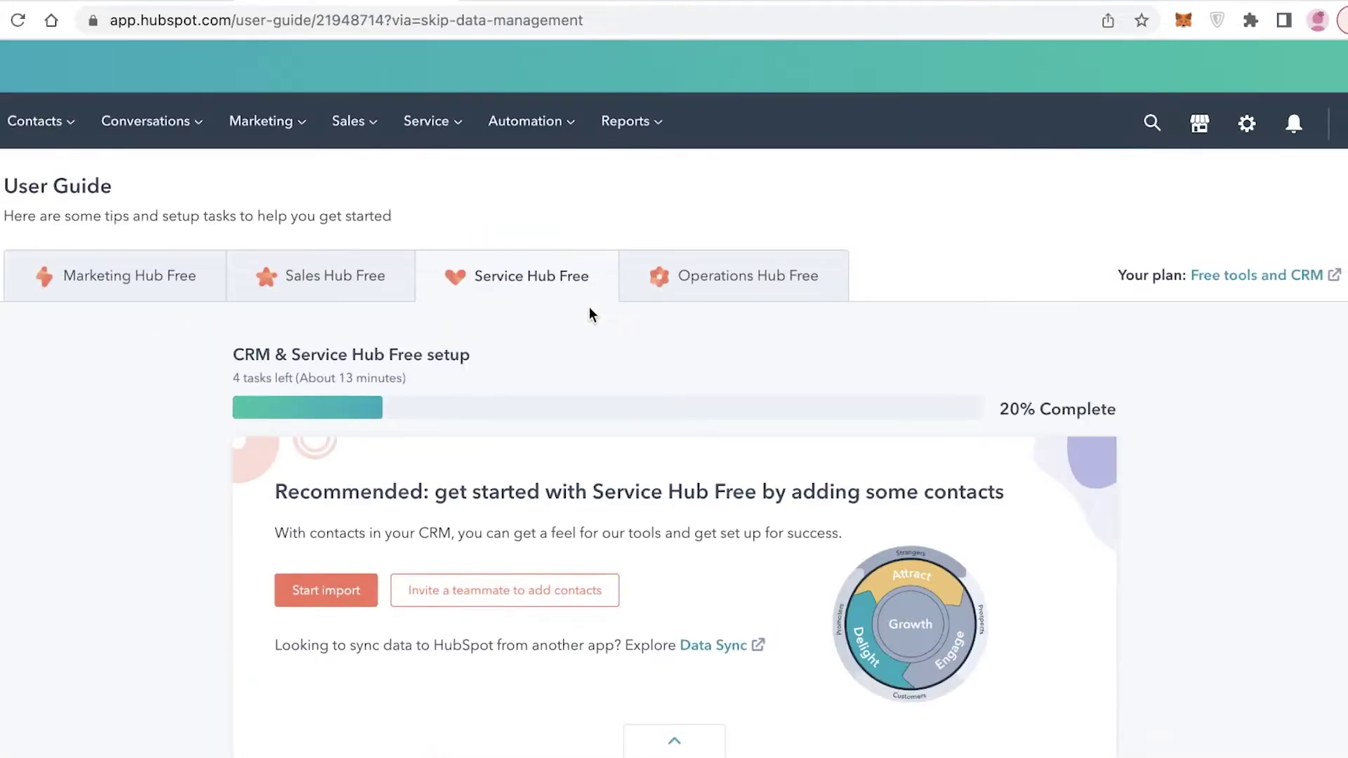
pyautogui.scroll(-5, 1012, 322)
pyautogui.scroll(5, 1012, 324)
pyautogui.scroll(-10, 988, 321)
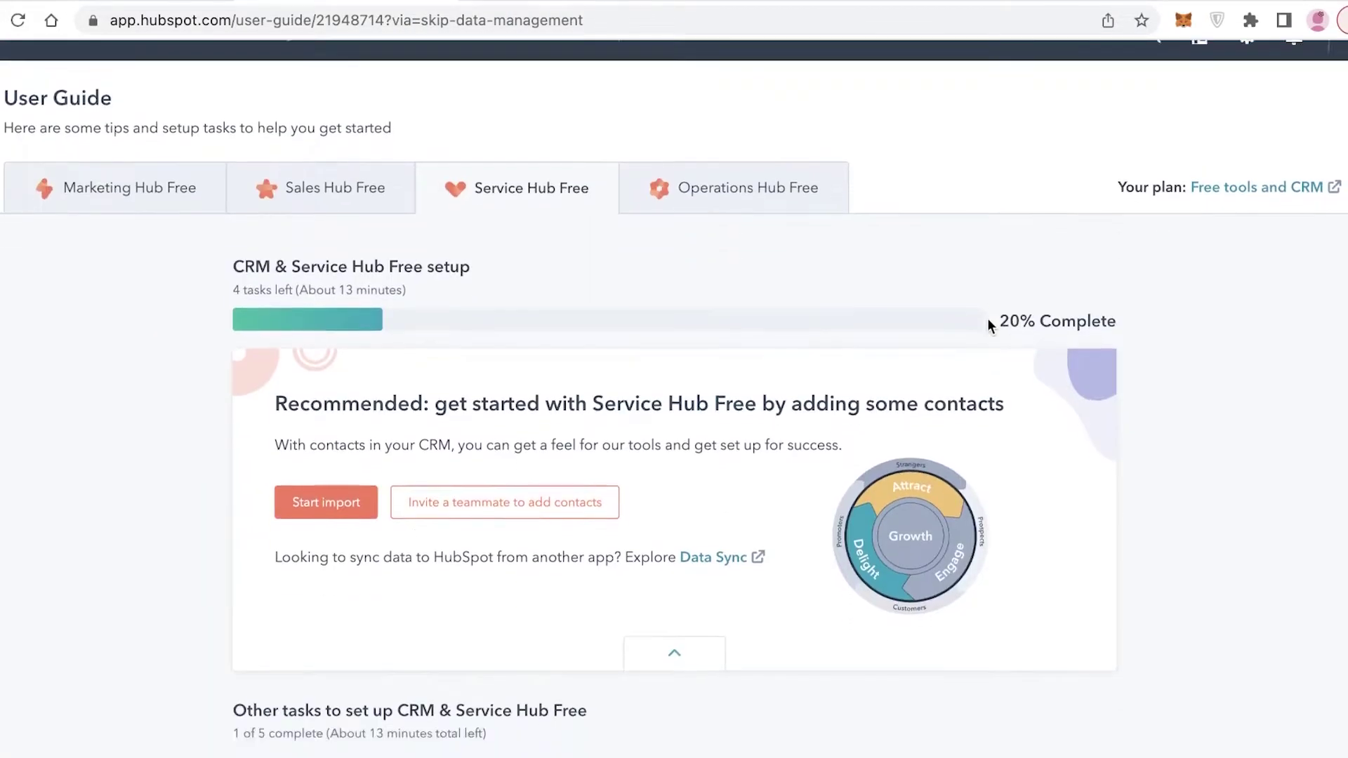
pyautogui.scroll(9, 989, 324)
pyautogui.scroll(1, 988, 326)
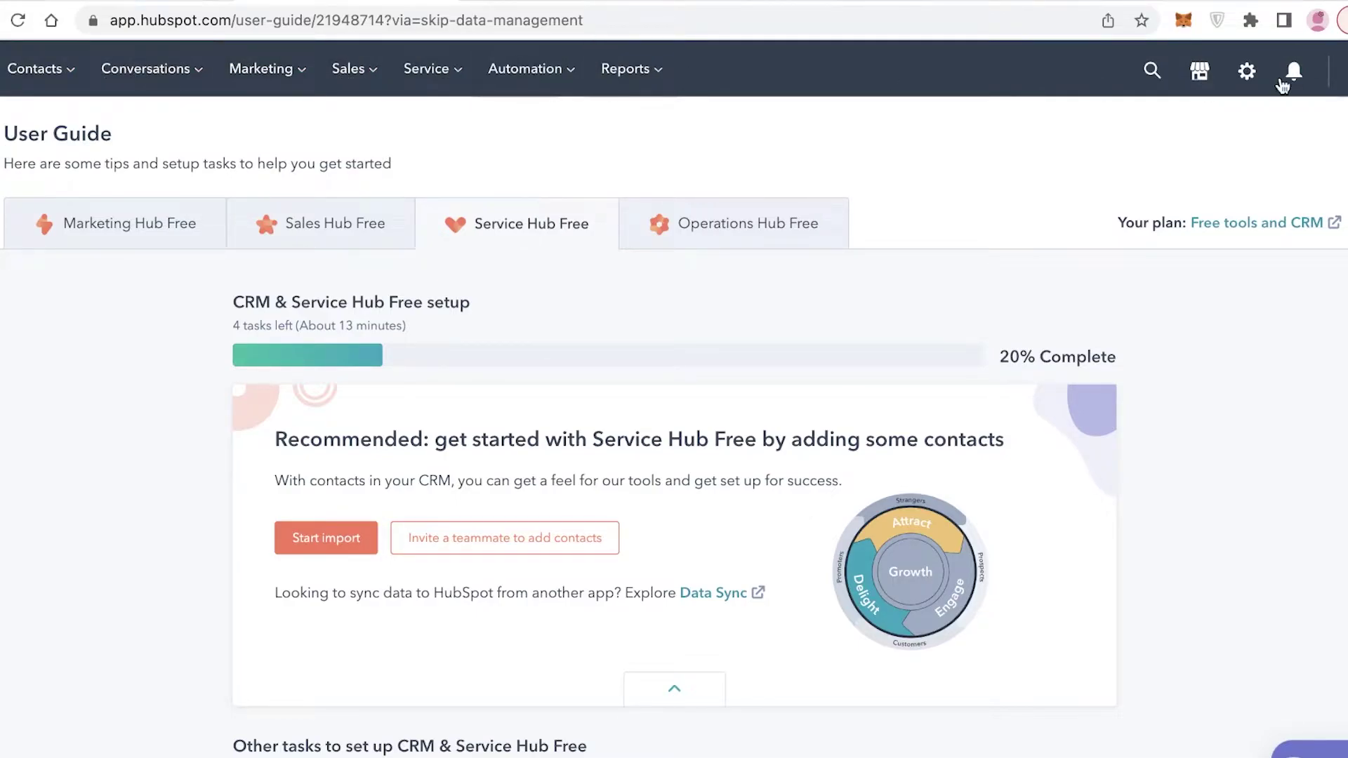
pyautogui.click(1347, 76)
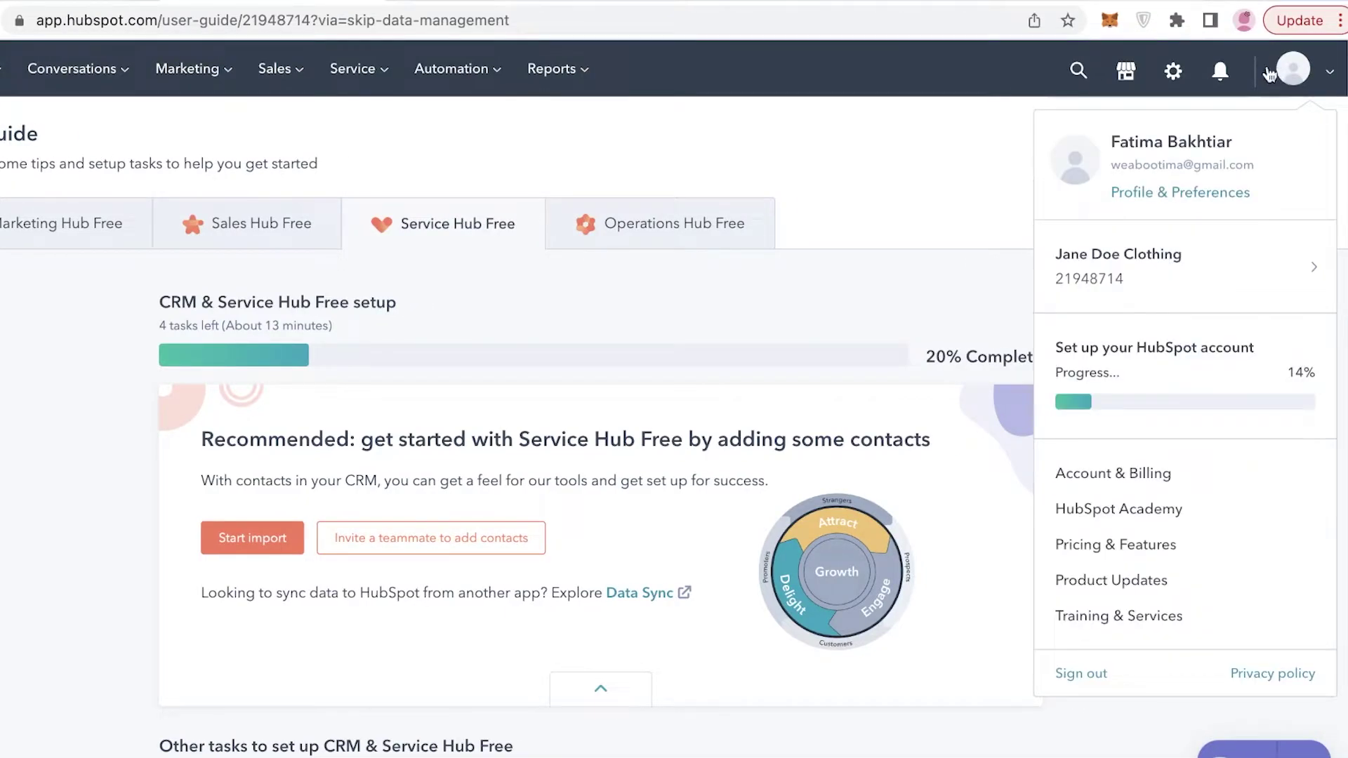
pyautogui.moveTo(1196, 239)
pyautogui.click(1222, 72)
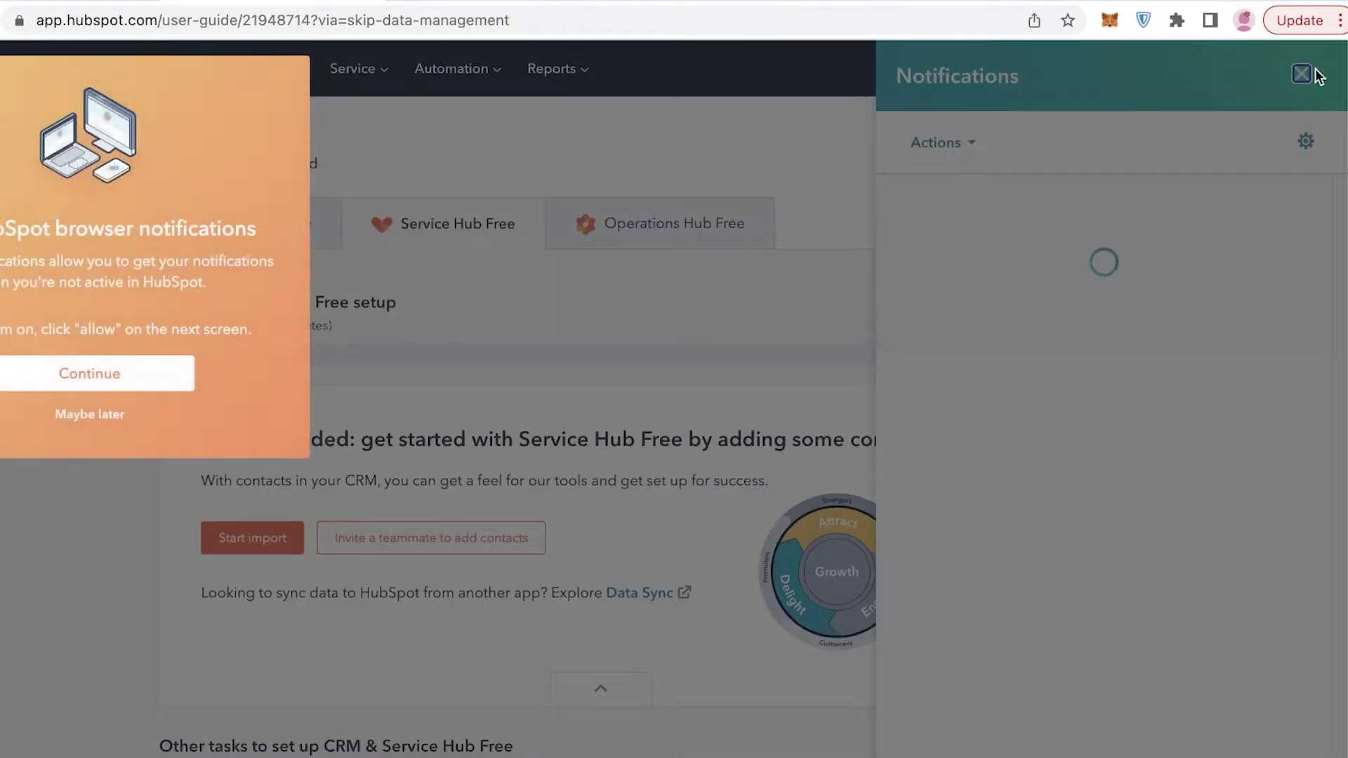
pyautogui.click(90, 414)
pyautogui.click(1305, 74)
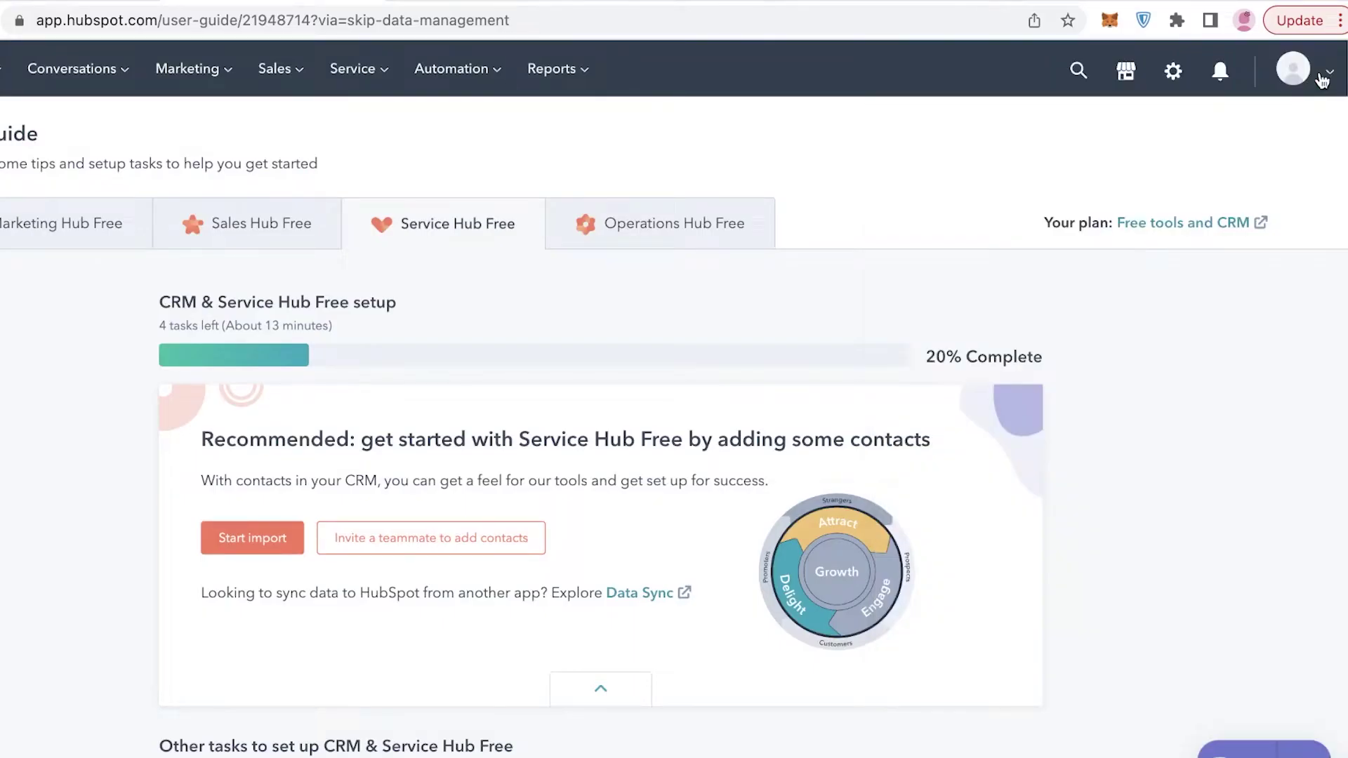
pyautogui.click(1174, 73)
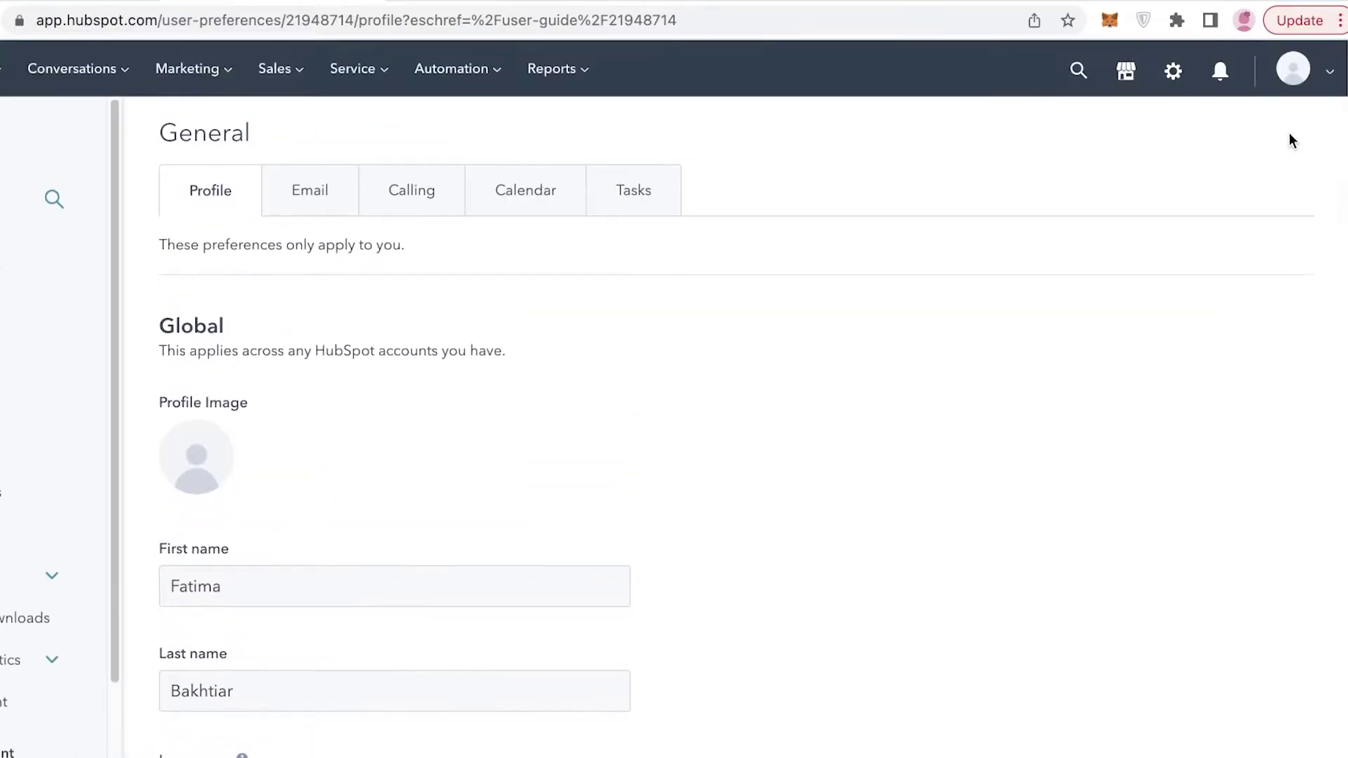
pyautogui.click(1125, 70)
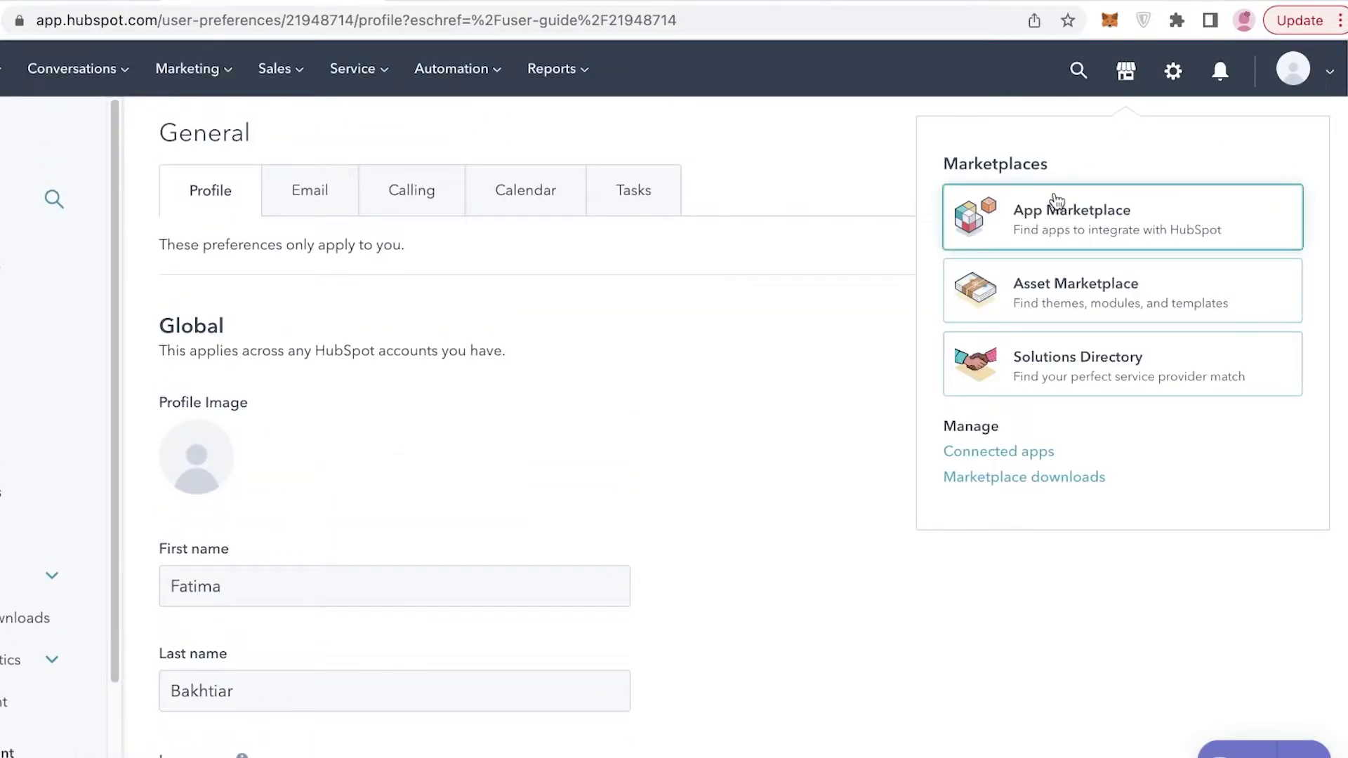
pyautogui.click(28, 82)
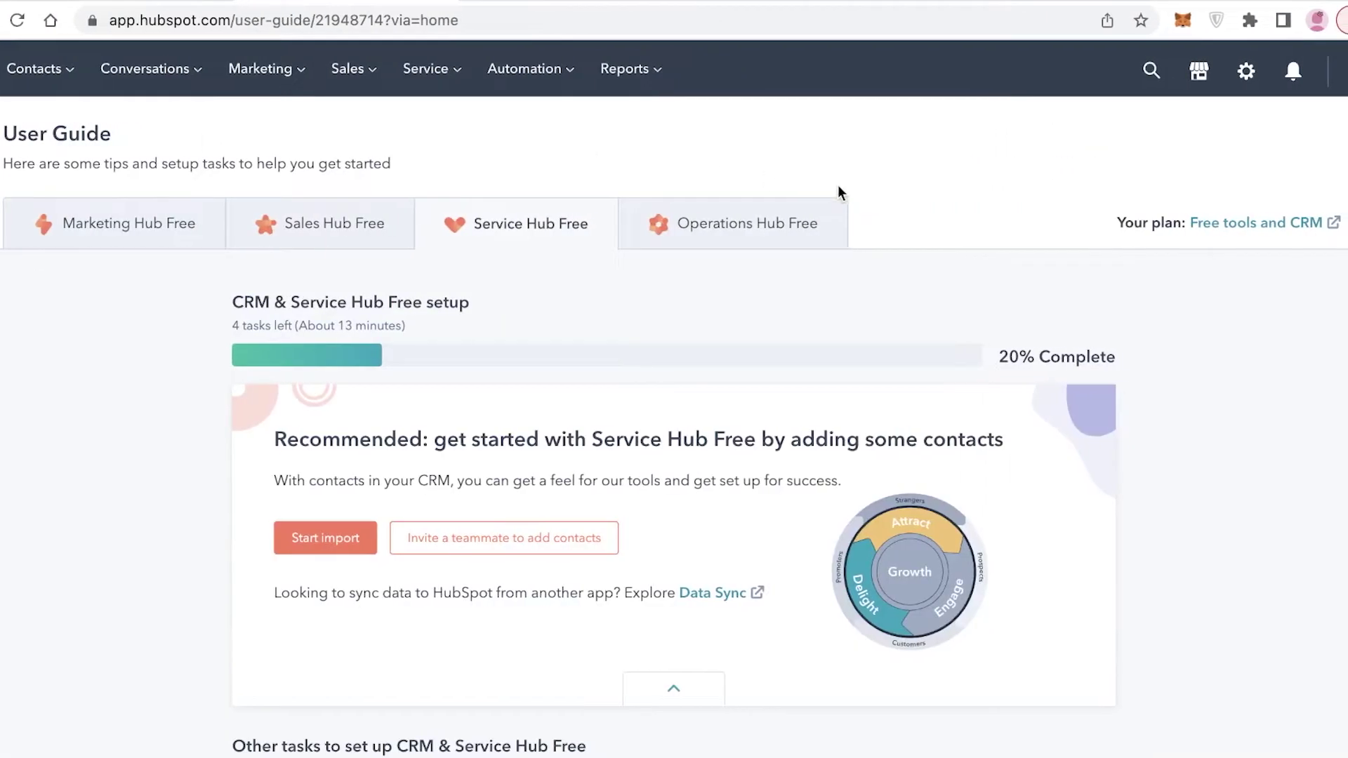
# From the User Guide, show the Service dropdown listing Tickets, Feedback Surveys, Knowledge Base and Customer Portal
pyautogui.scroll(-15, 277, 271)
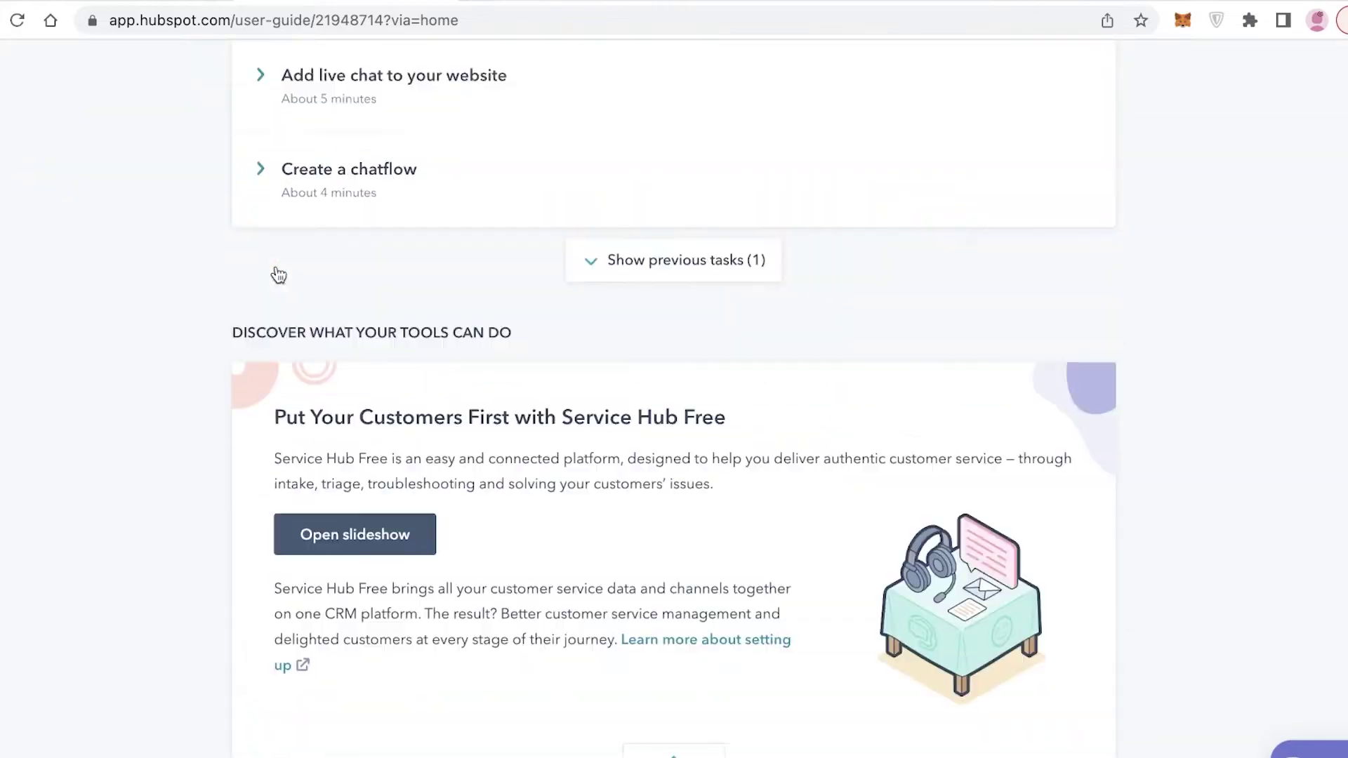
pyautogui.scroll(15, 276, 270)
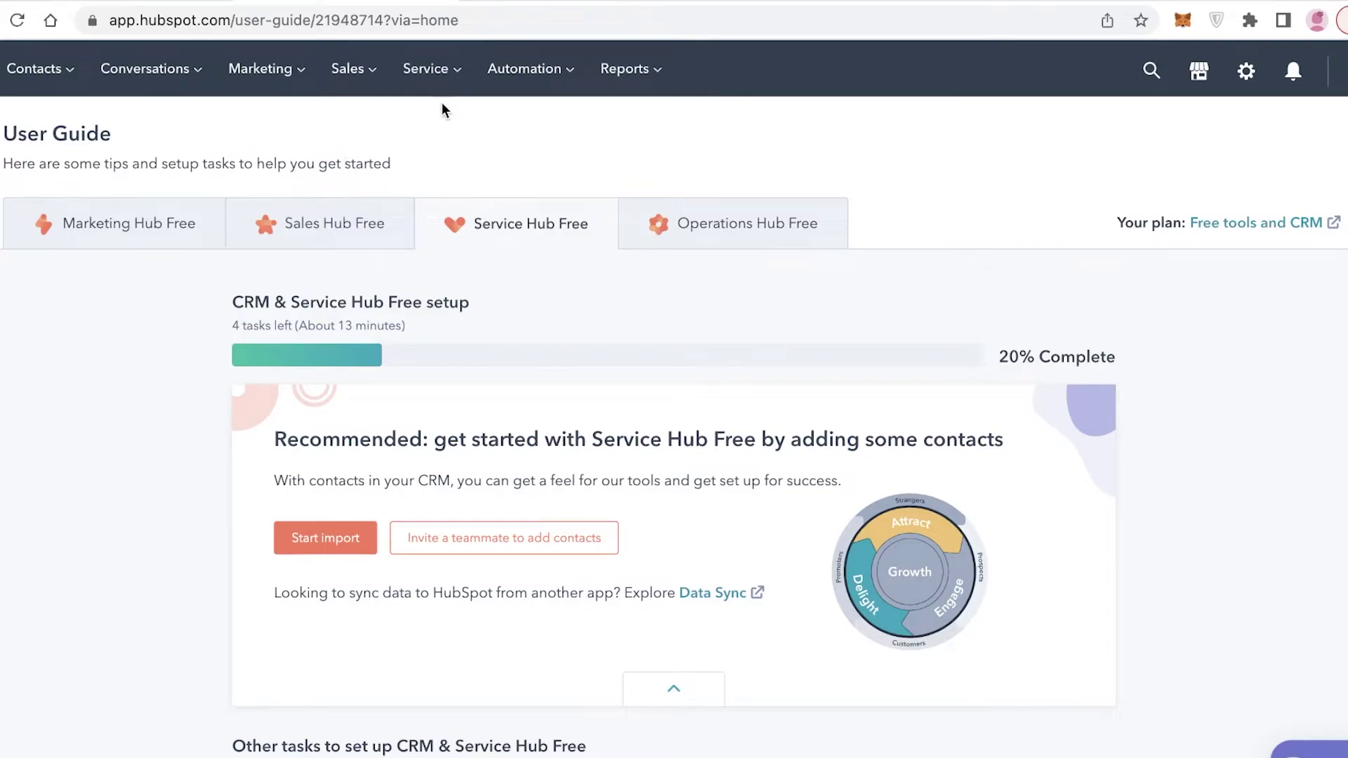
pyautogui.moveTo(424, 82)
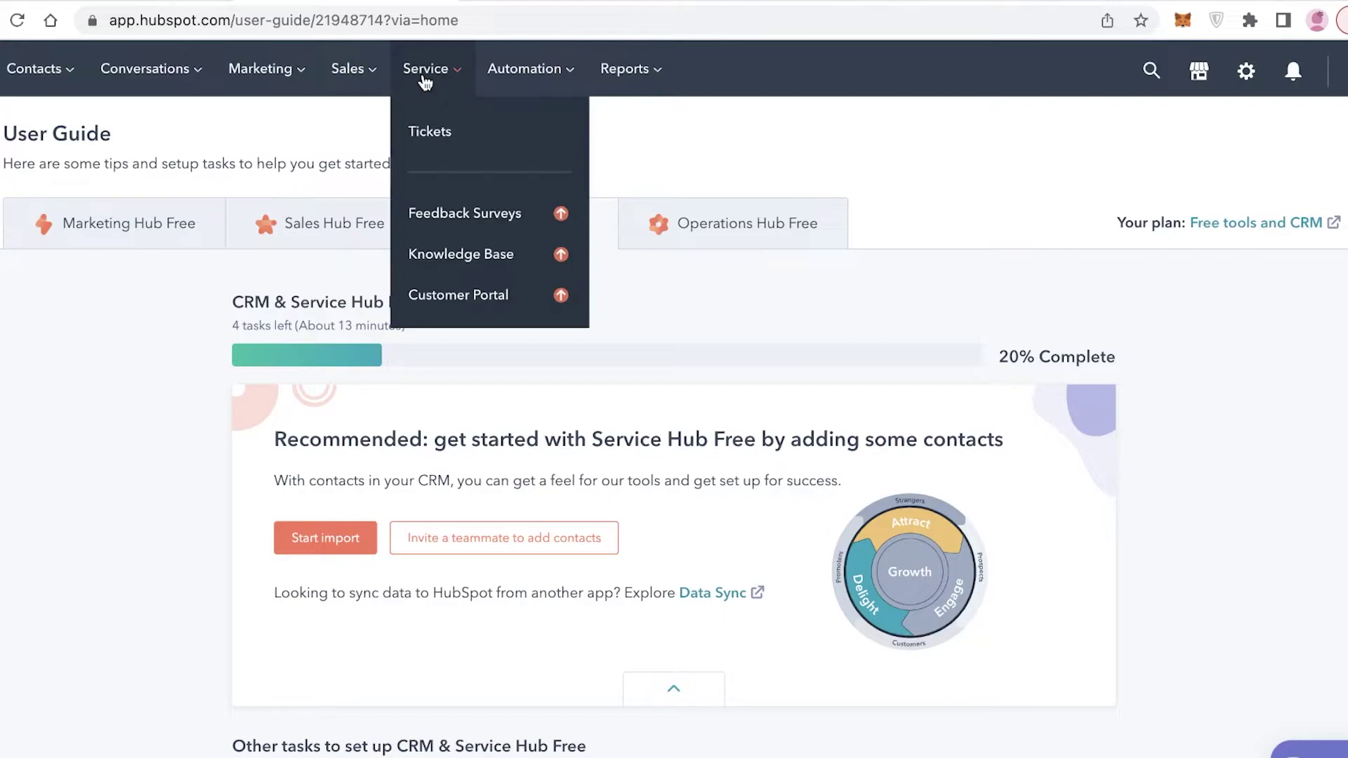
# Open Tickets and close the Unassigned and My open tickets view tabs
pyautogui.click(448, 138)
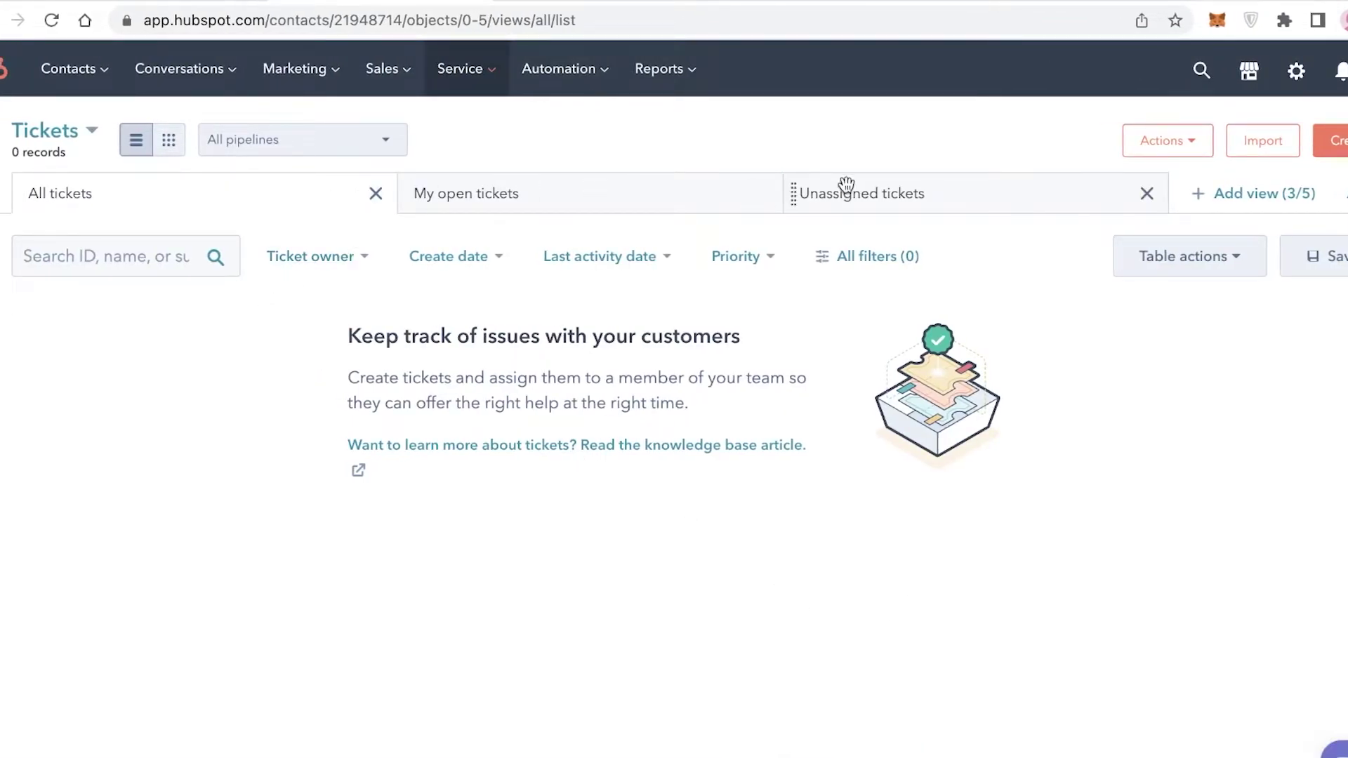
pyautogui.click(1147, 193)
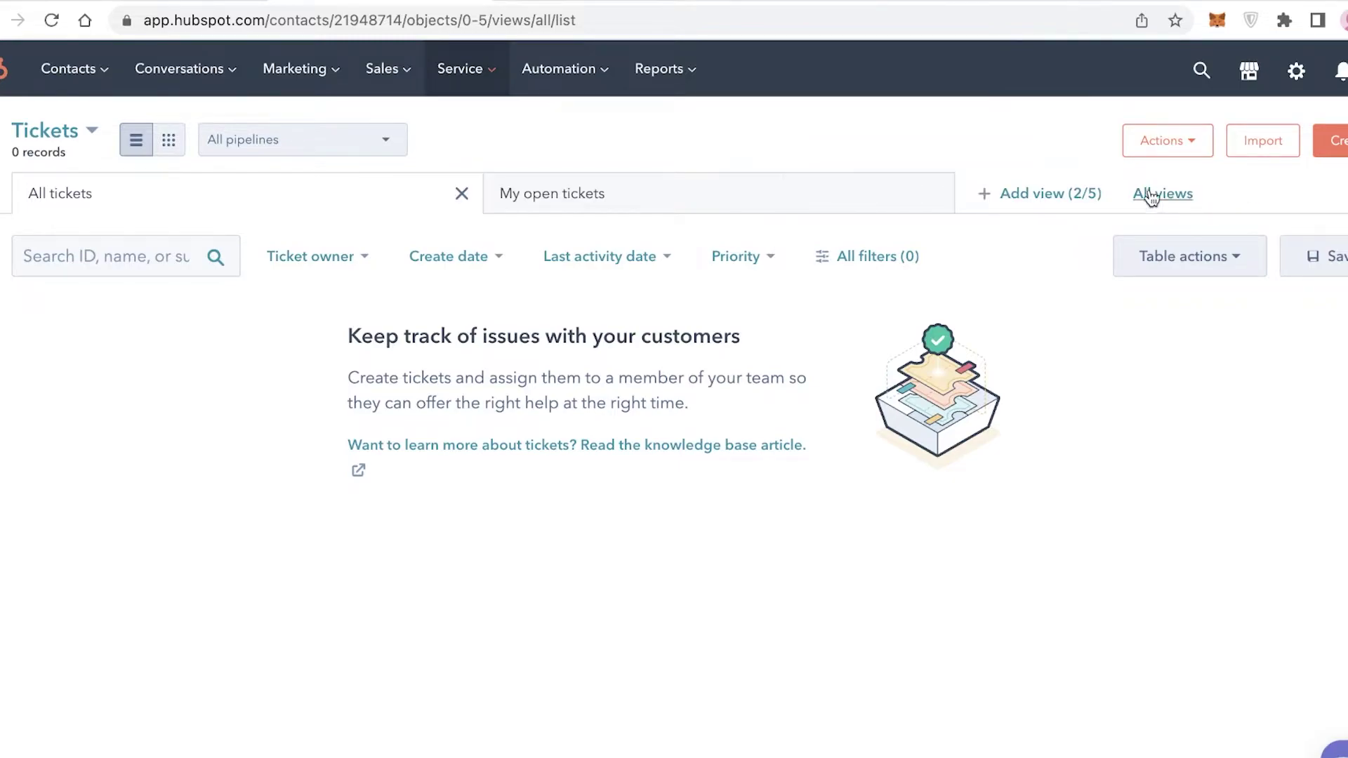
pyautogui.click(934, 193)
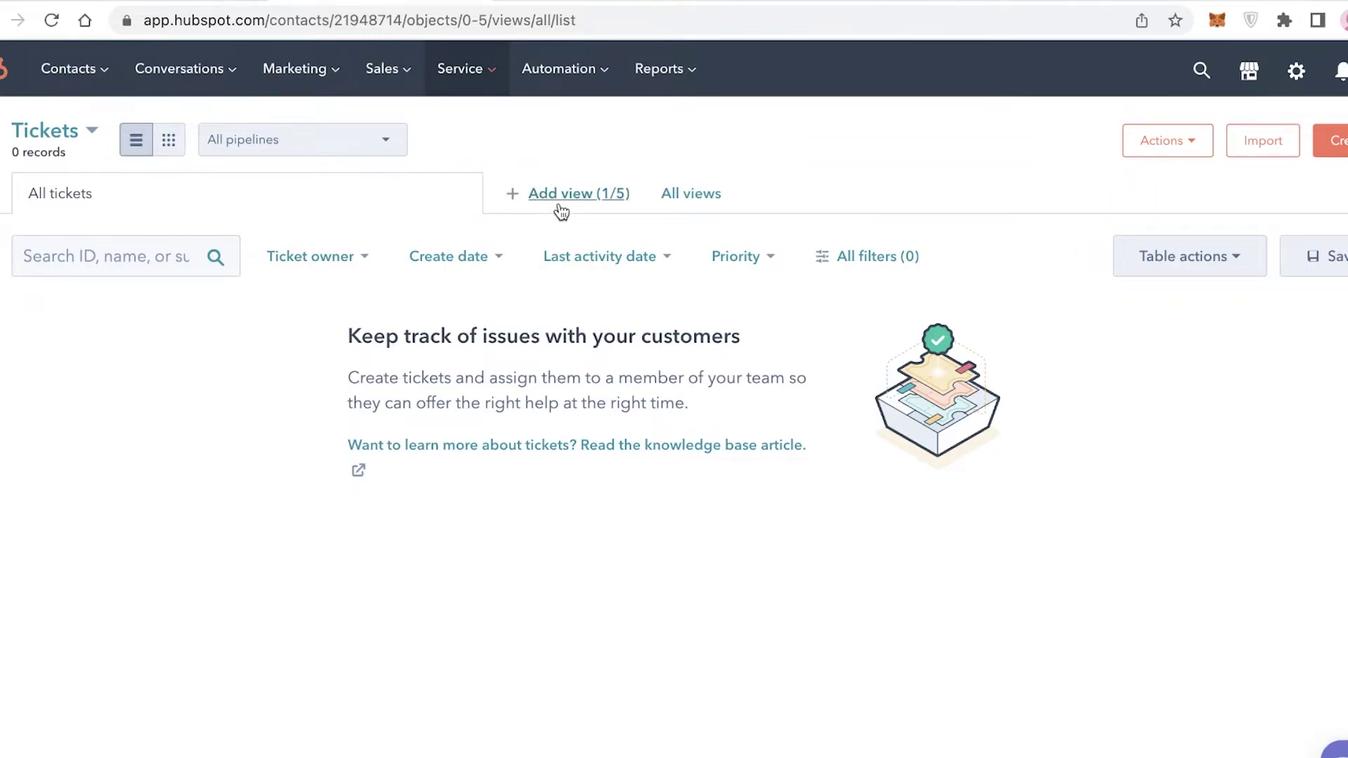
# Check the addable and all saved ticket views, then go to the Imports page
pyautogui.click(561, 196)
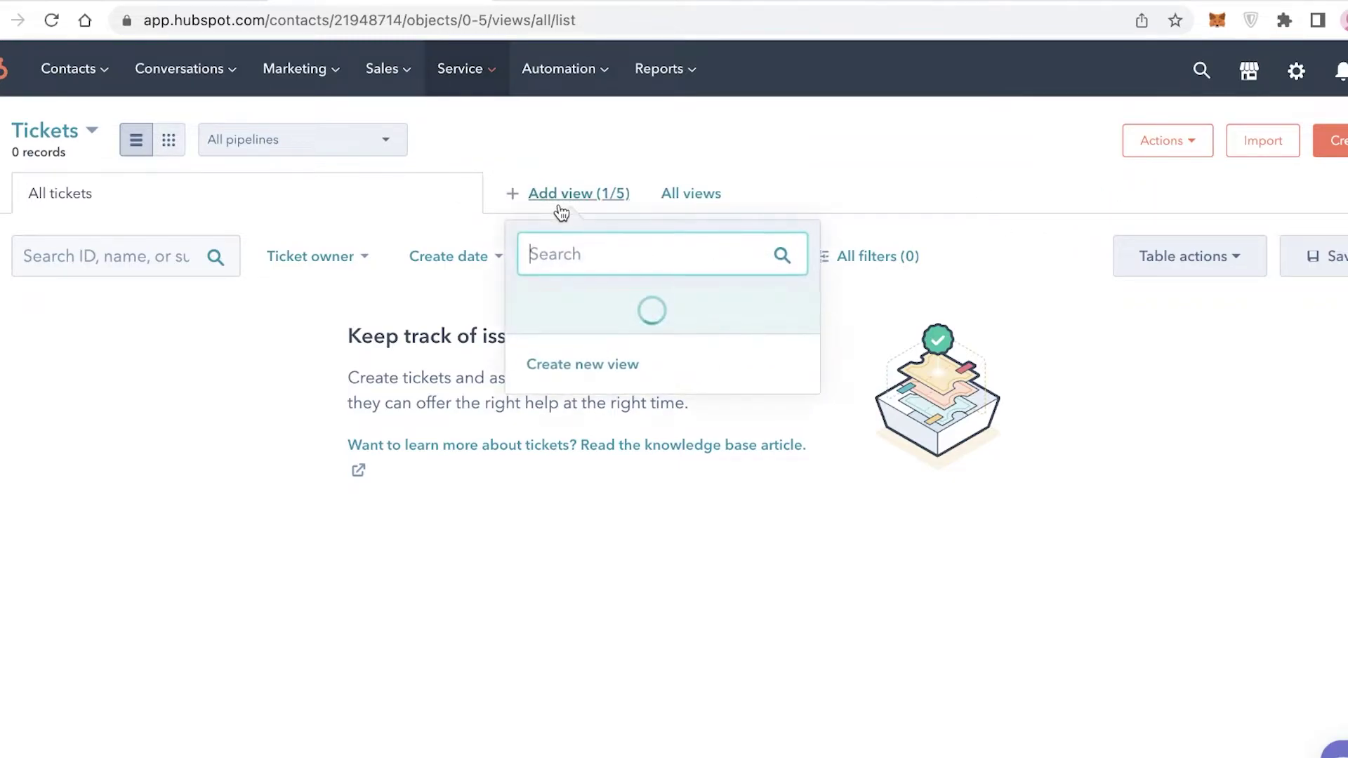
pyautogui.click(898, 154)
pyautogui.click(713, 196)
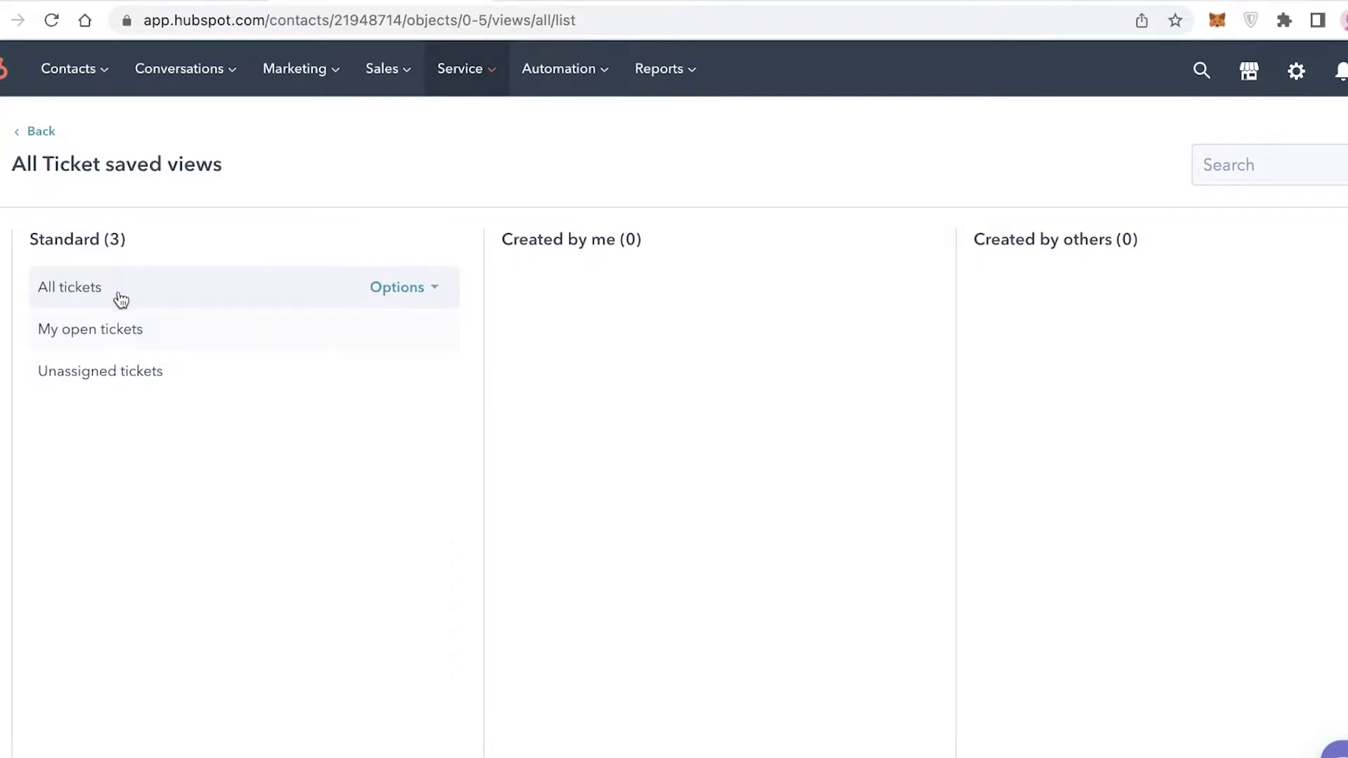
pyautogui.click(41, 131)
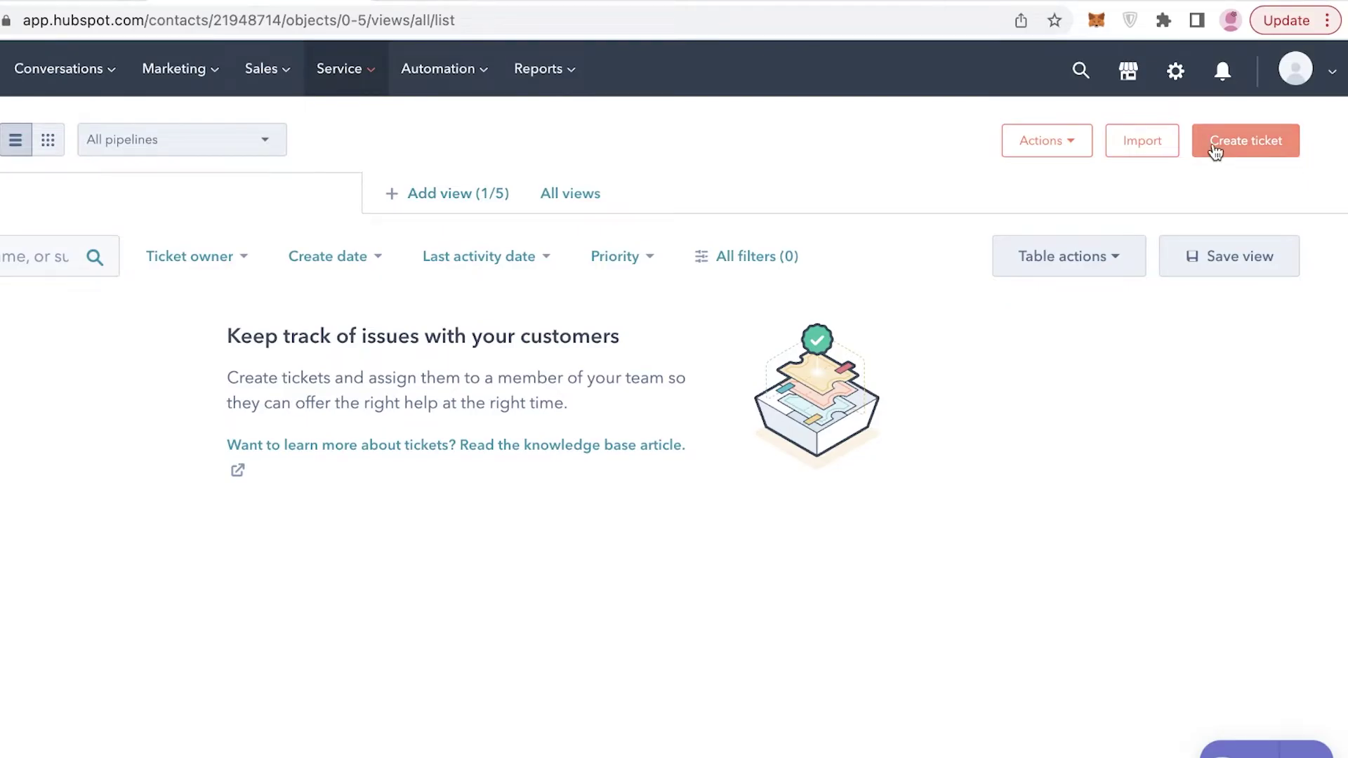
pyautogui.click(1158, 144)
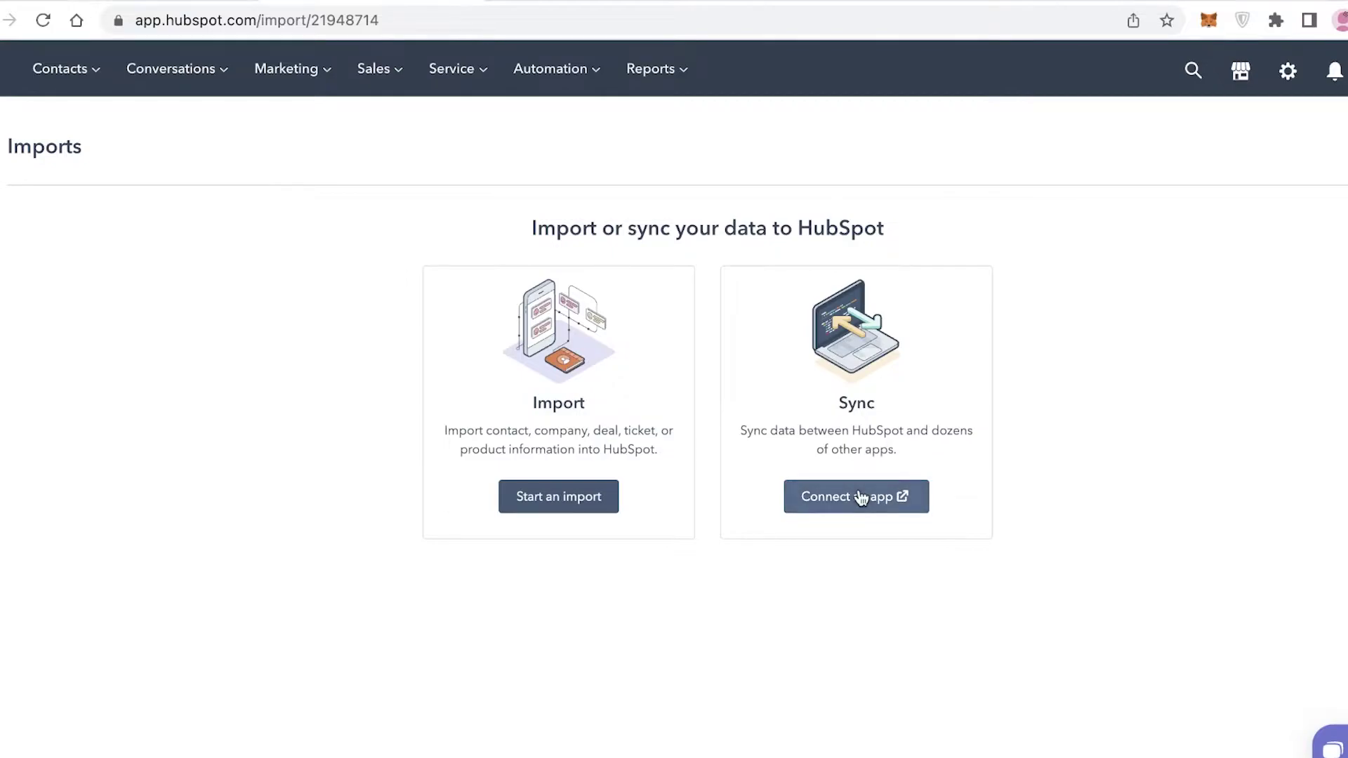
# Start an import, then back out through Imports to the empty Tickets list
pyautogui.click(575, 485)
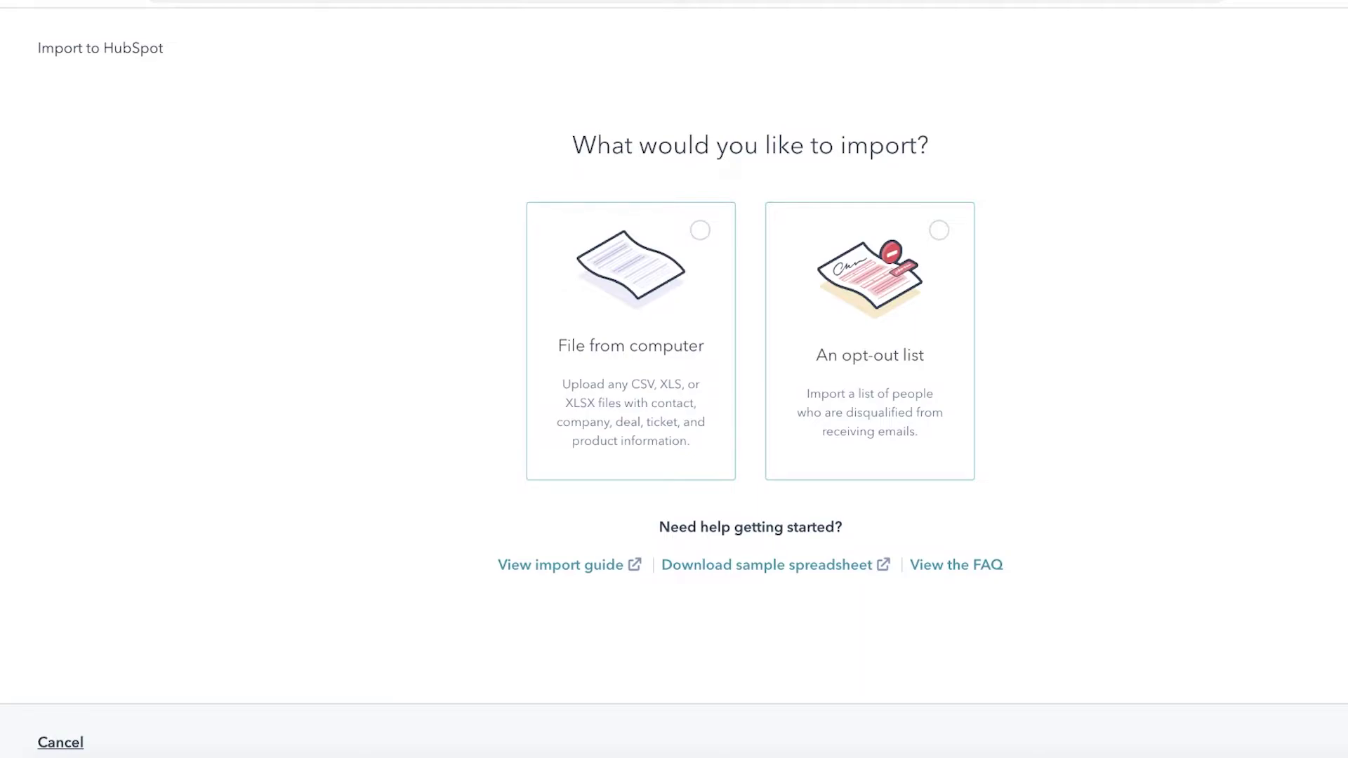
pyautogui.click(61, 743)
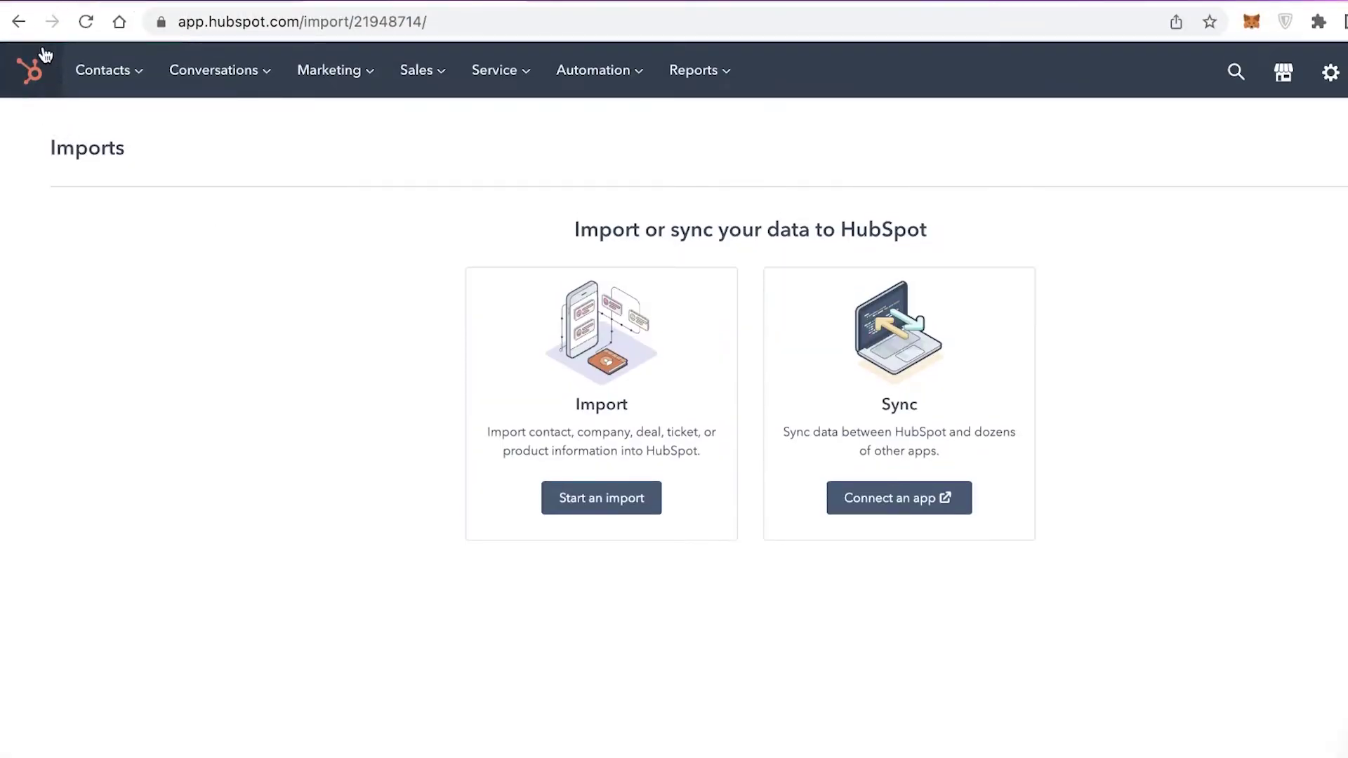
pyautogui.click(17, 23)
pyautogui.click(18, 23)
pyautogui.click(18, 23)
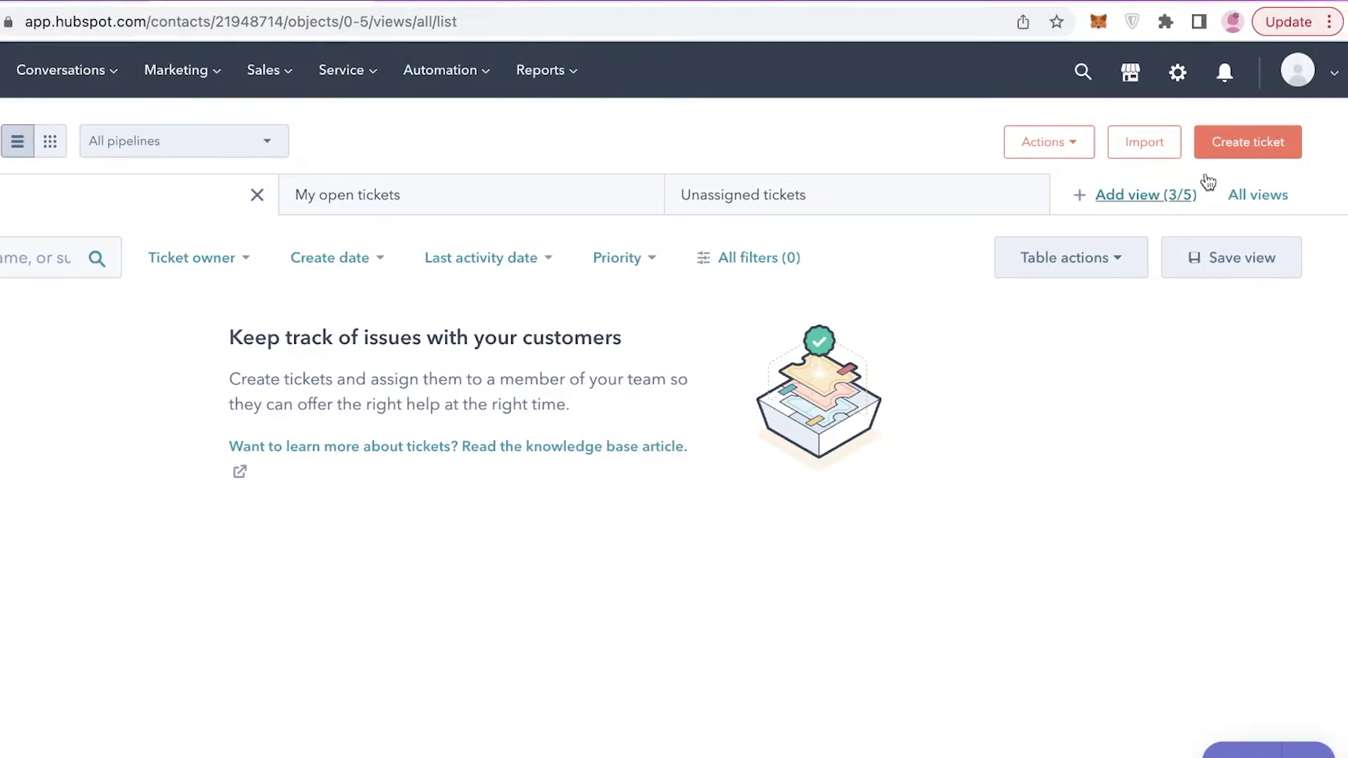
# Start a new ticket named 'Sample' in Support Pipeline with status New
pyautogui.click(1241, 143)
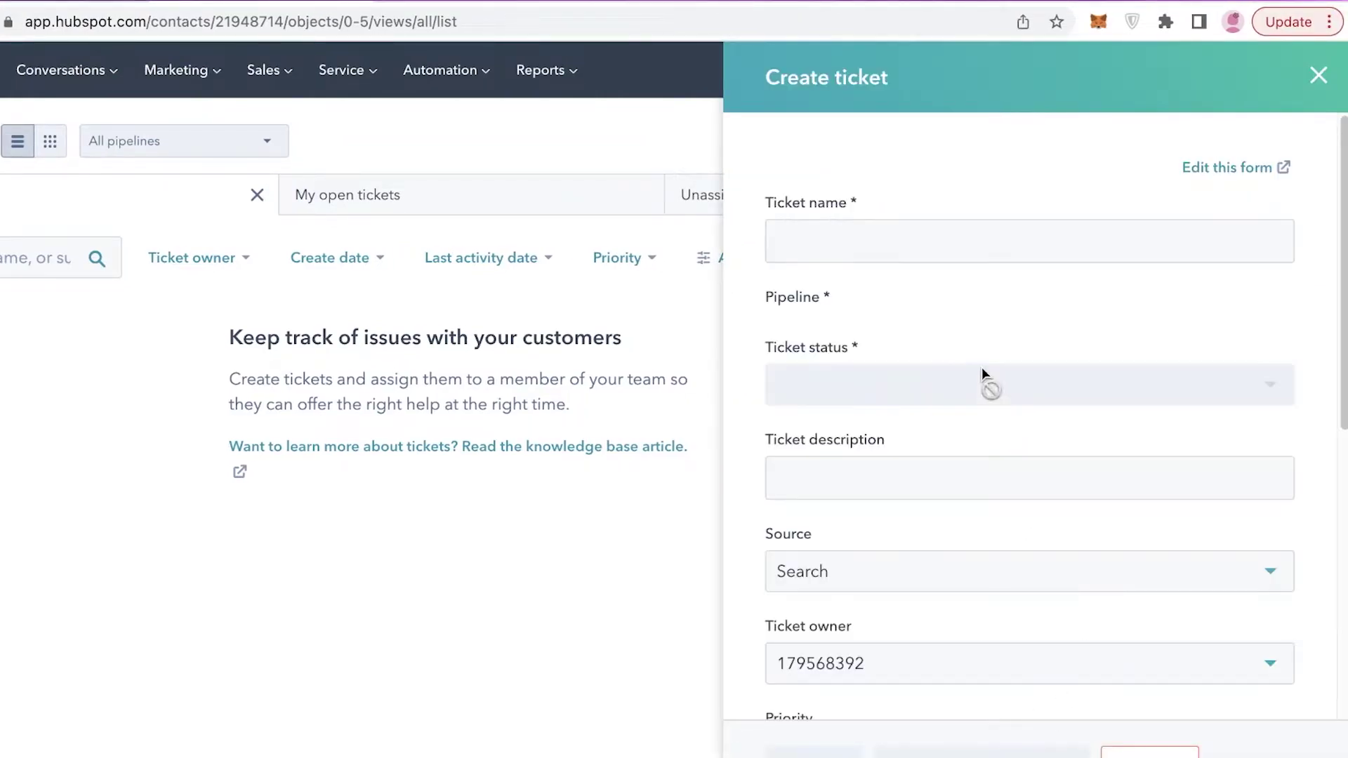
pyautogui.write('Aj')
pyautogui.press('BackSpace')
pyautogui.press('BackSpace')
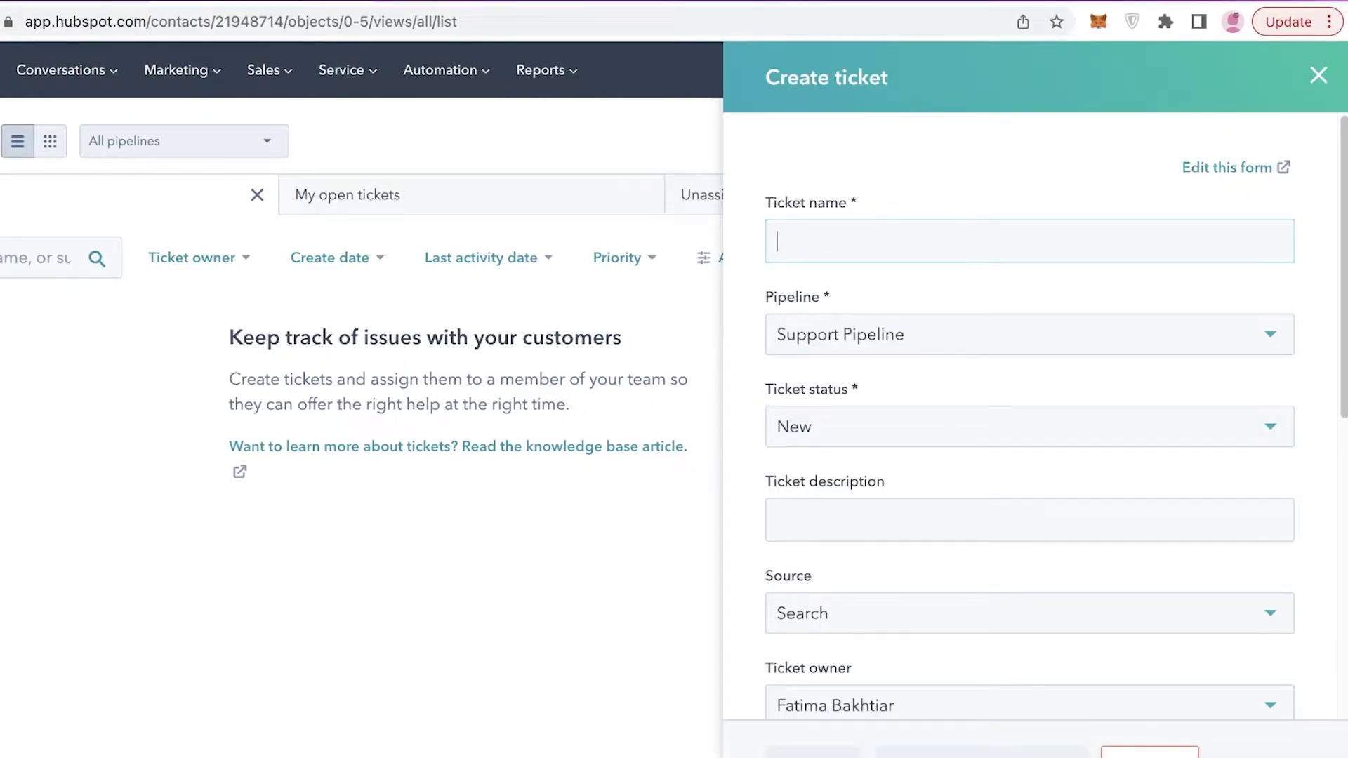
pyautogui.write('Sample')
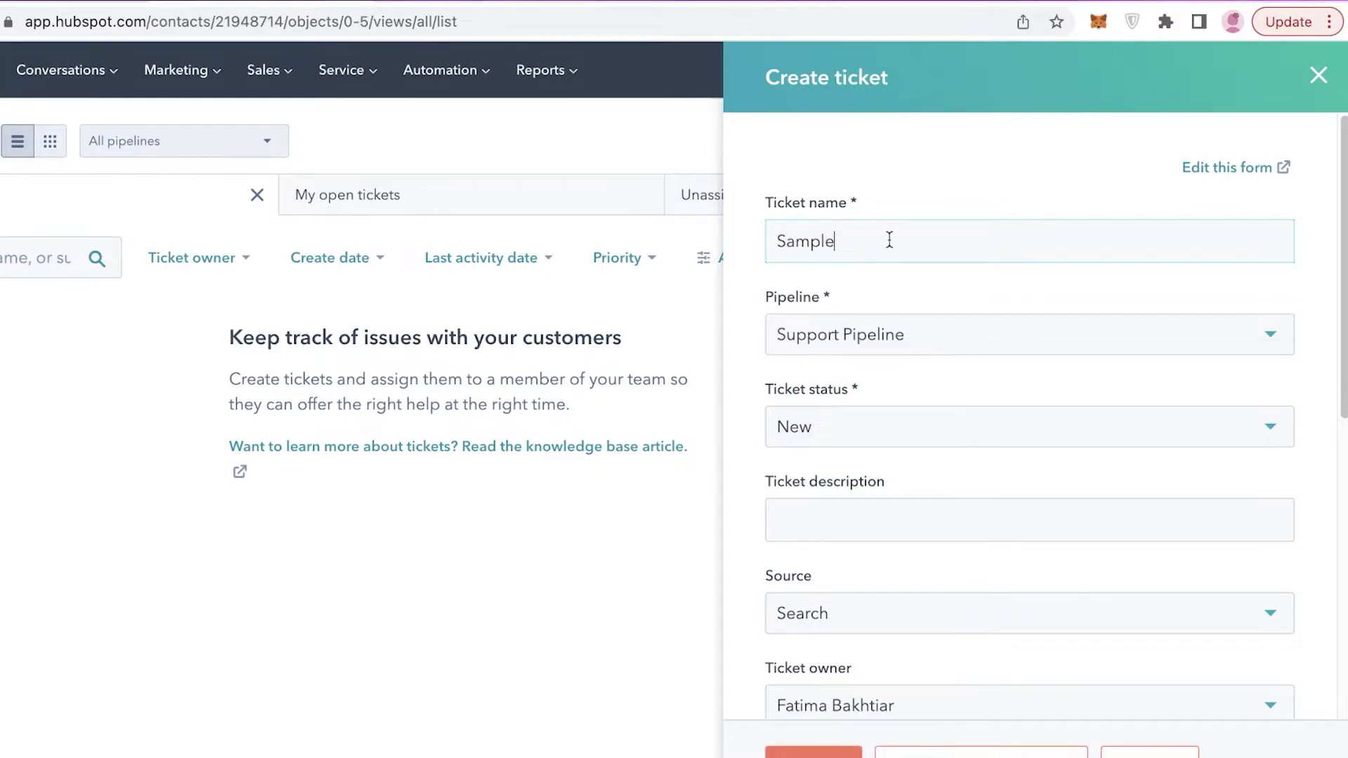
pyautogui.click(854, 338)
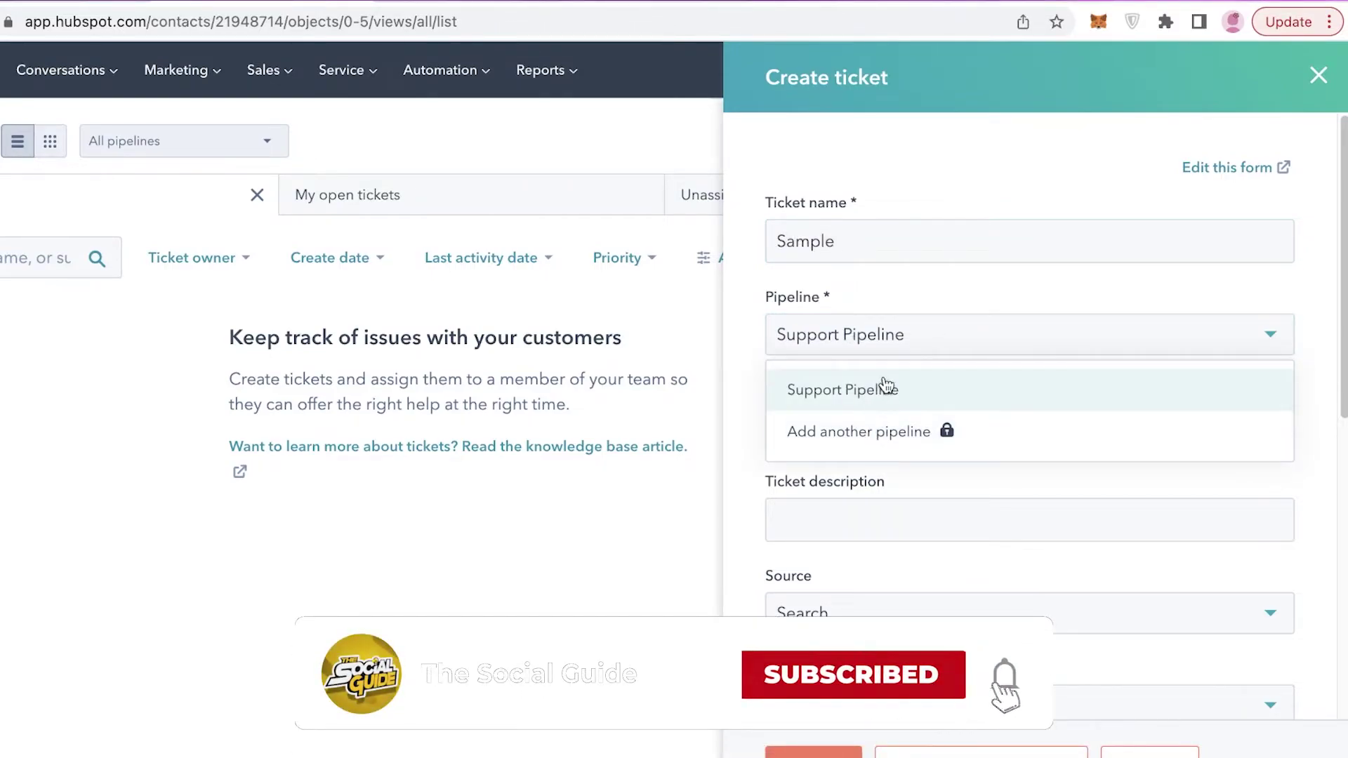
pyautogui.click(879, 400)
pyautogui.click(863, 445)
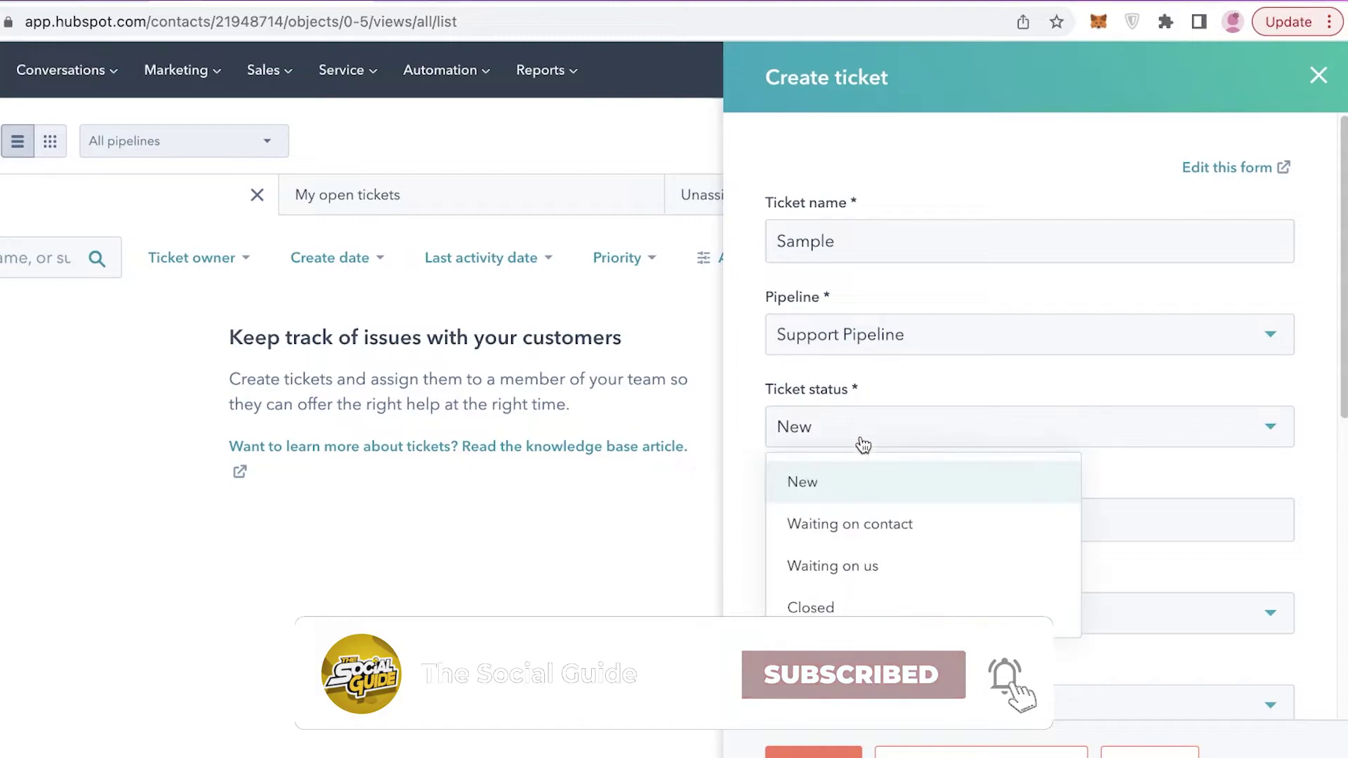
pyautogui.click(839, 487)
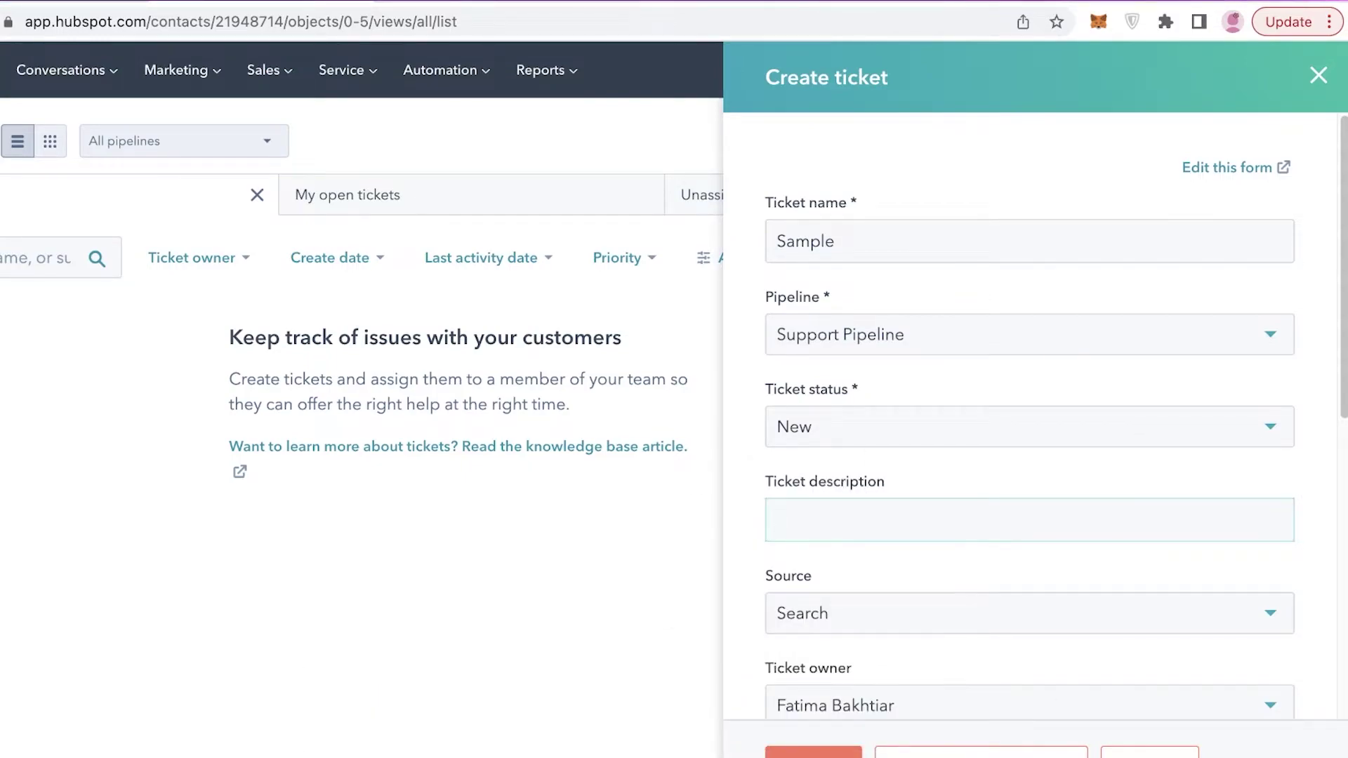
# Add description 'Quality Control Issue', source Phone, keep the existing owner, and set priority Low
pyautogui.write('Quality Control Issue')
pyautogui.click(896, 628)
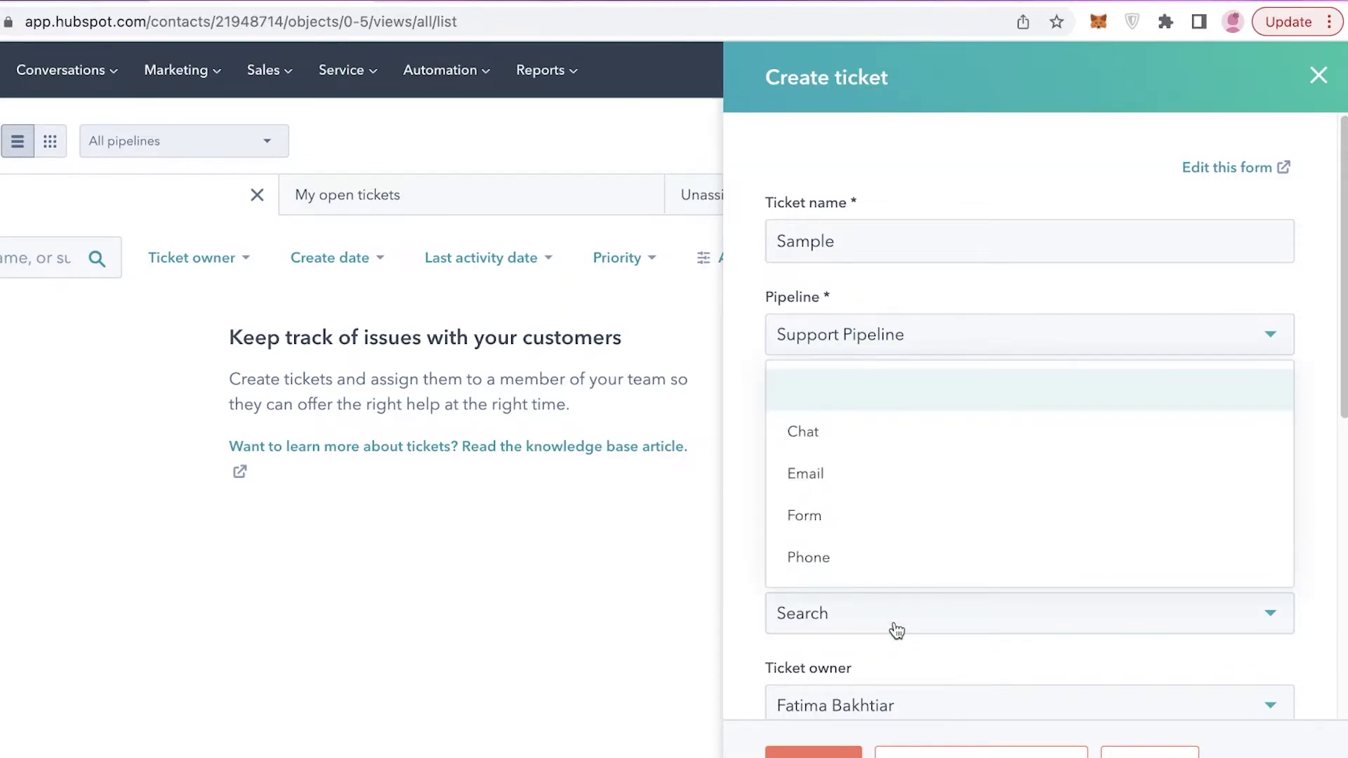
pyautogui.click(828, 557)
pyautogui.scroll(-6, 873, 650)
pyautogui.scroll(-2, 850, 451)
pyautogui.click(966, 165)
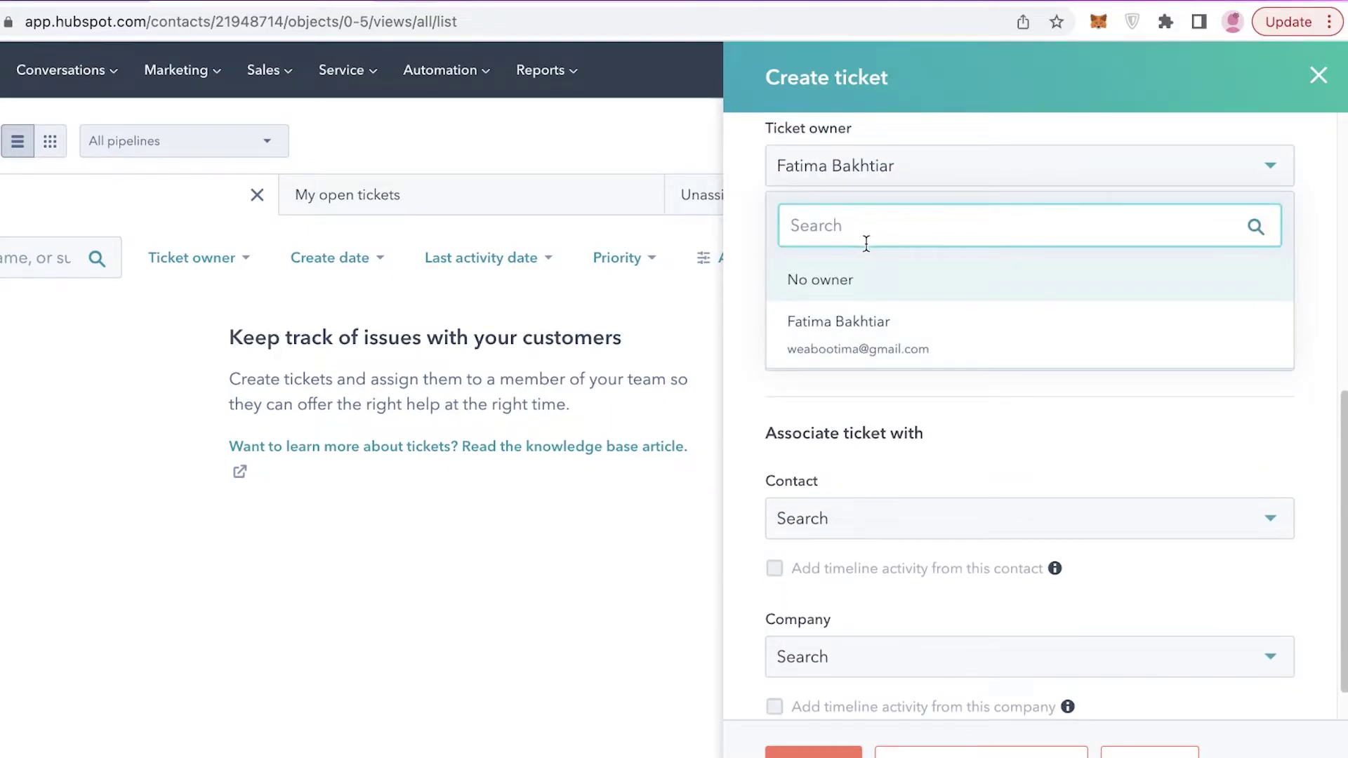
pyautogui.click(839, 323)
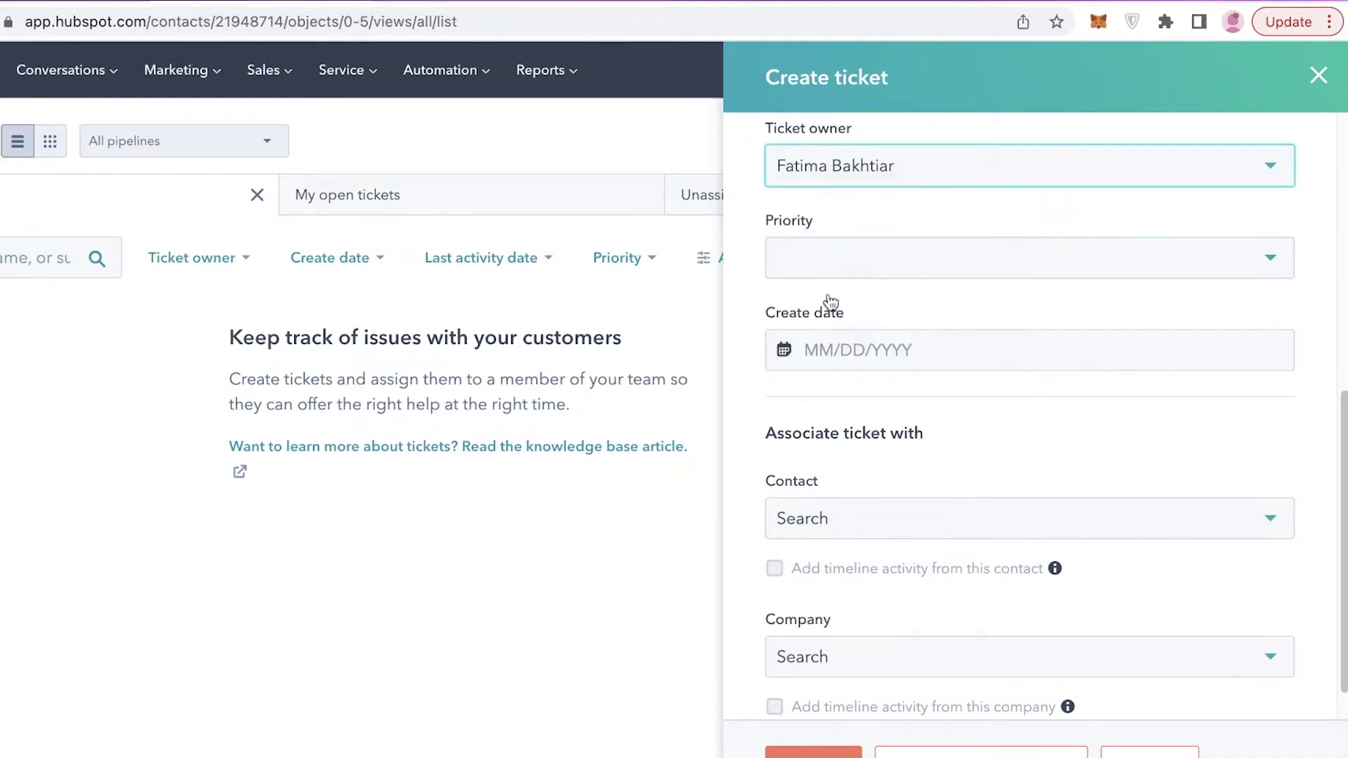
pyautogui.click(840, 259)
pyautogui.click(826, 356)
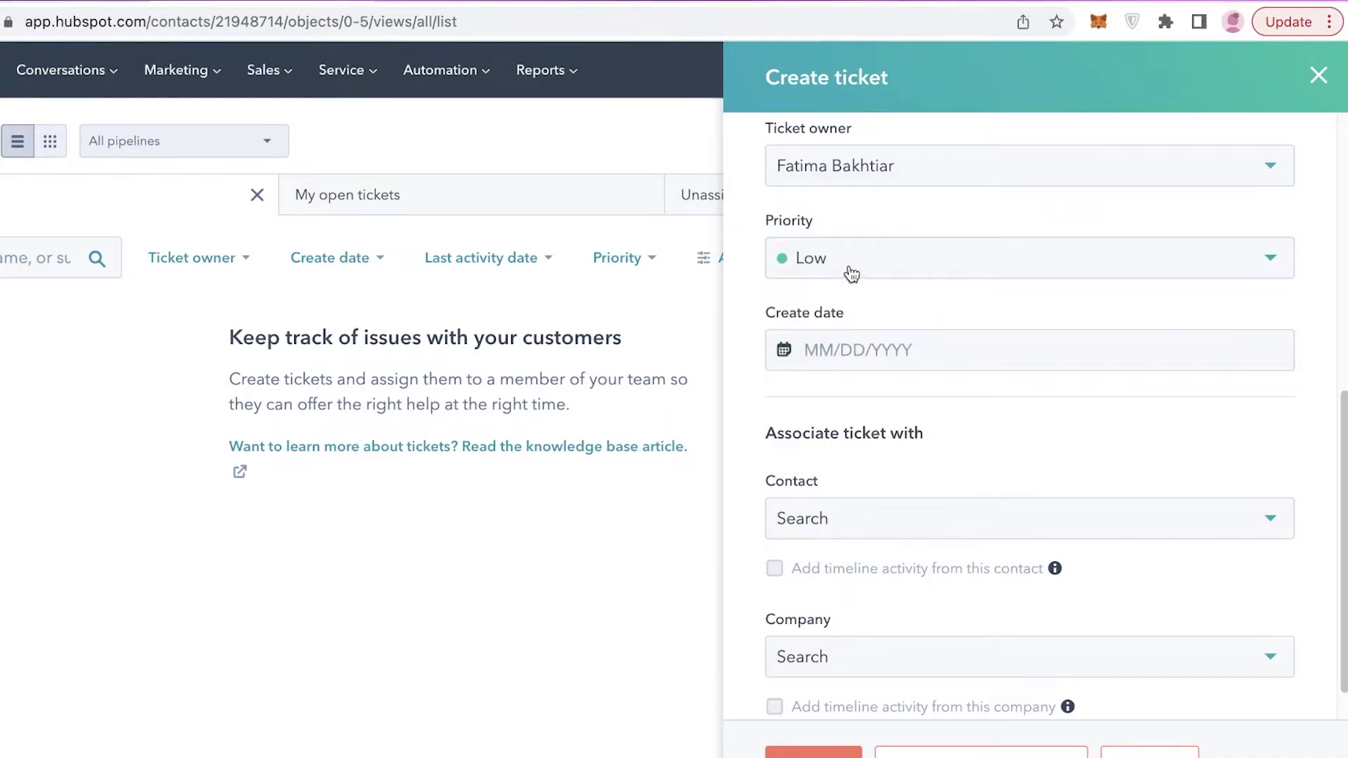
# Set create date 05/20/2022, associate the first sample contact, leave Company empty, and create the ticket
pyautogui.click(806, 349)
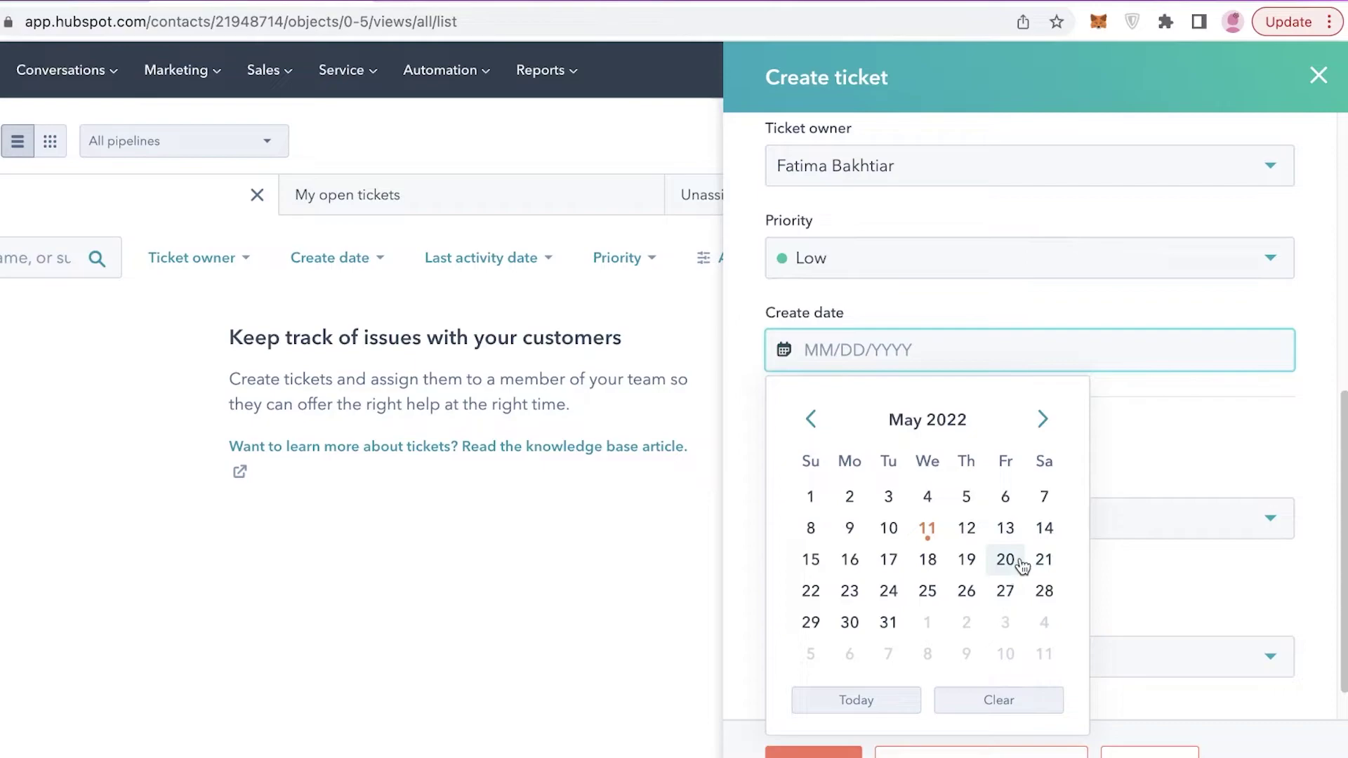
pyautogui.click(1006, 559)
pyautogui.click(913, 519)
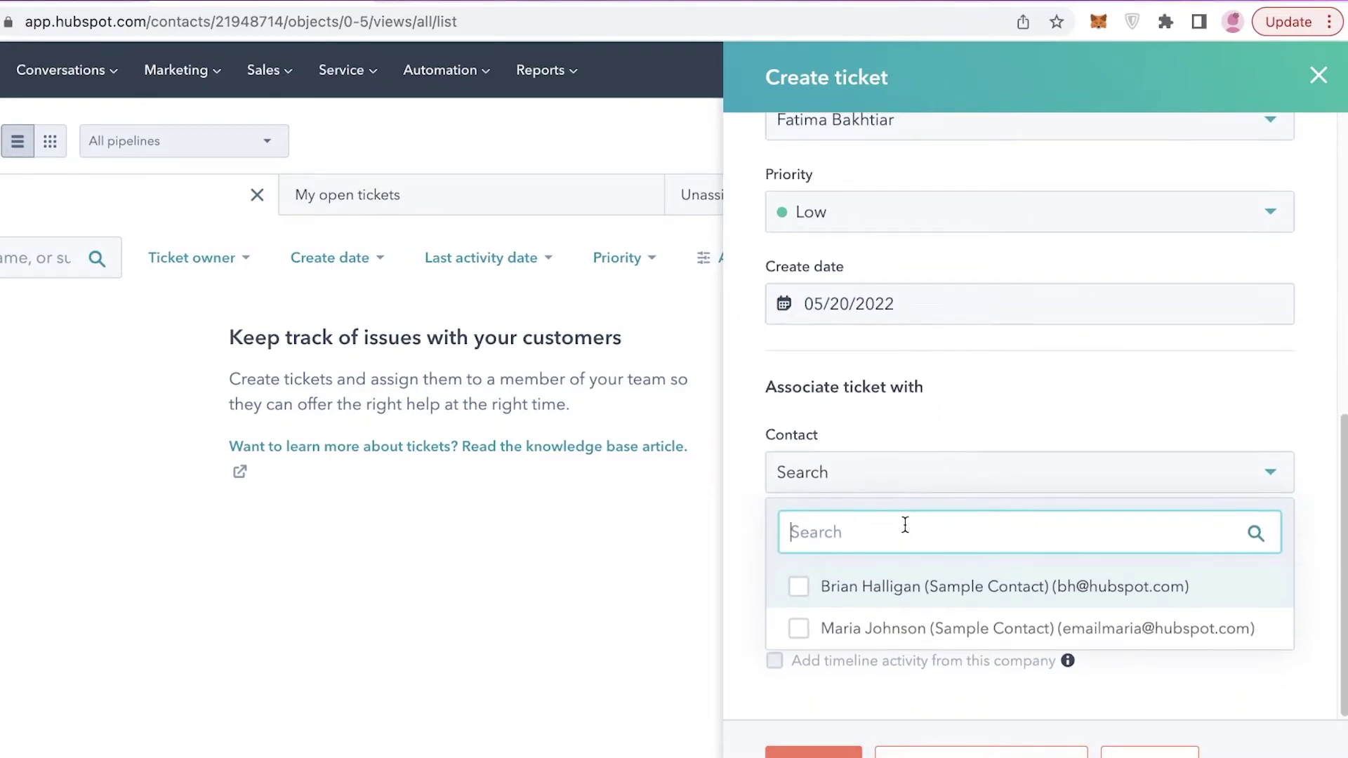
pyautogui.click(1051, 434)
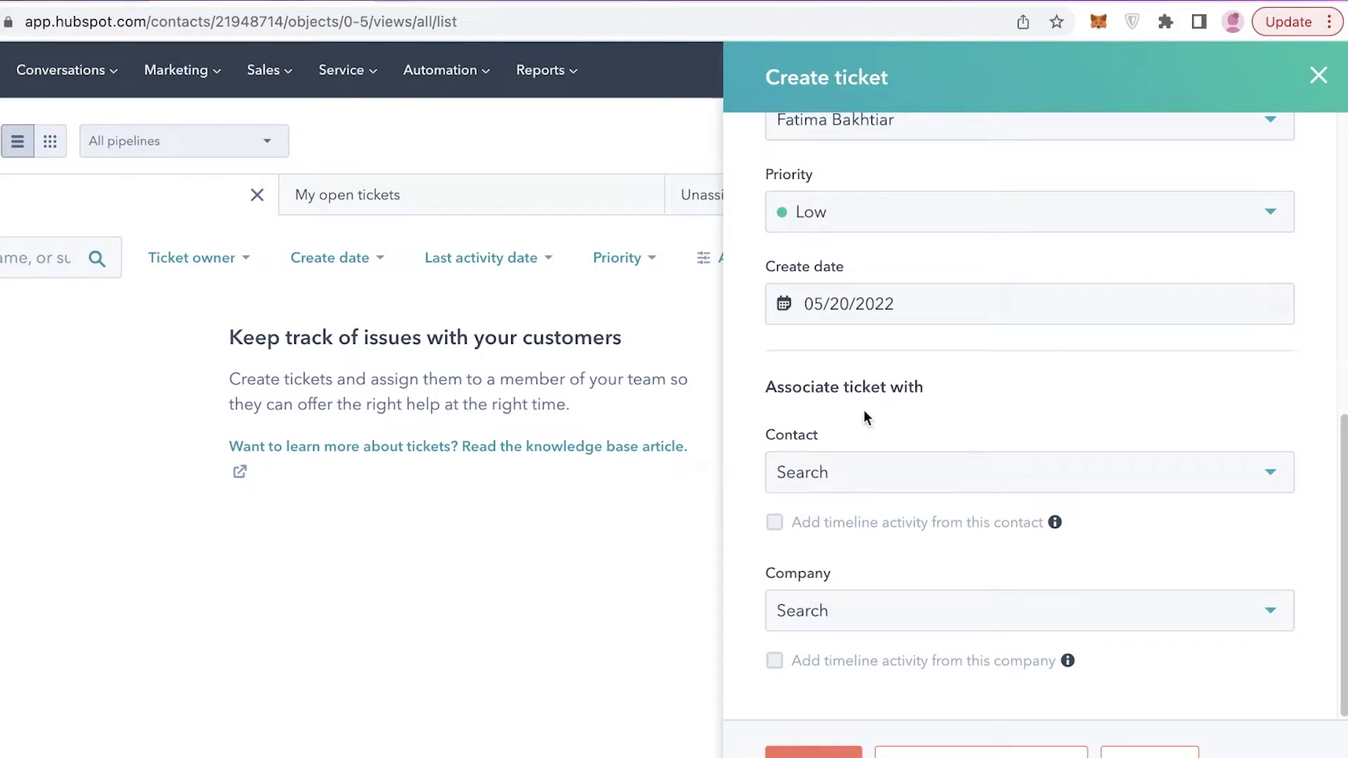
pyautogui.click(847, 481)
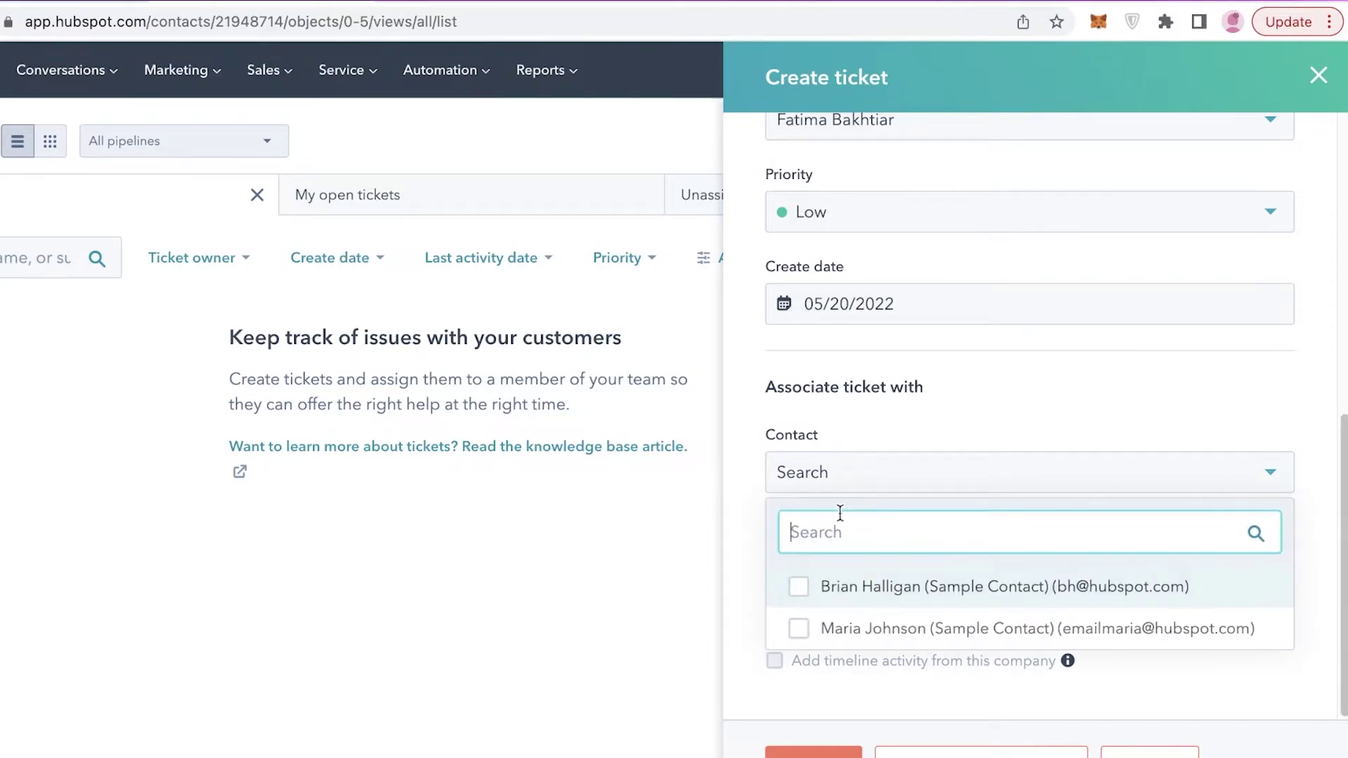
pyautogui.click(837, 586)
pyautogui.click(1102, 436)
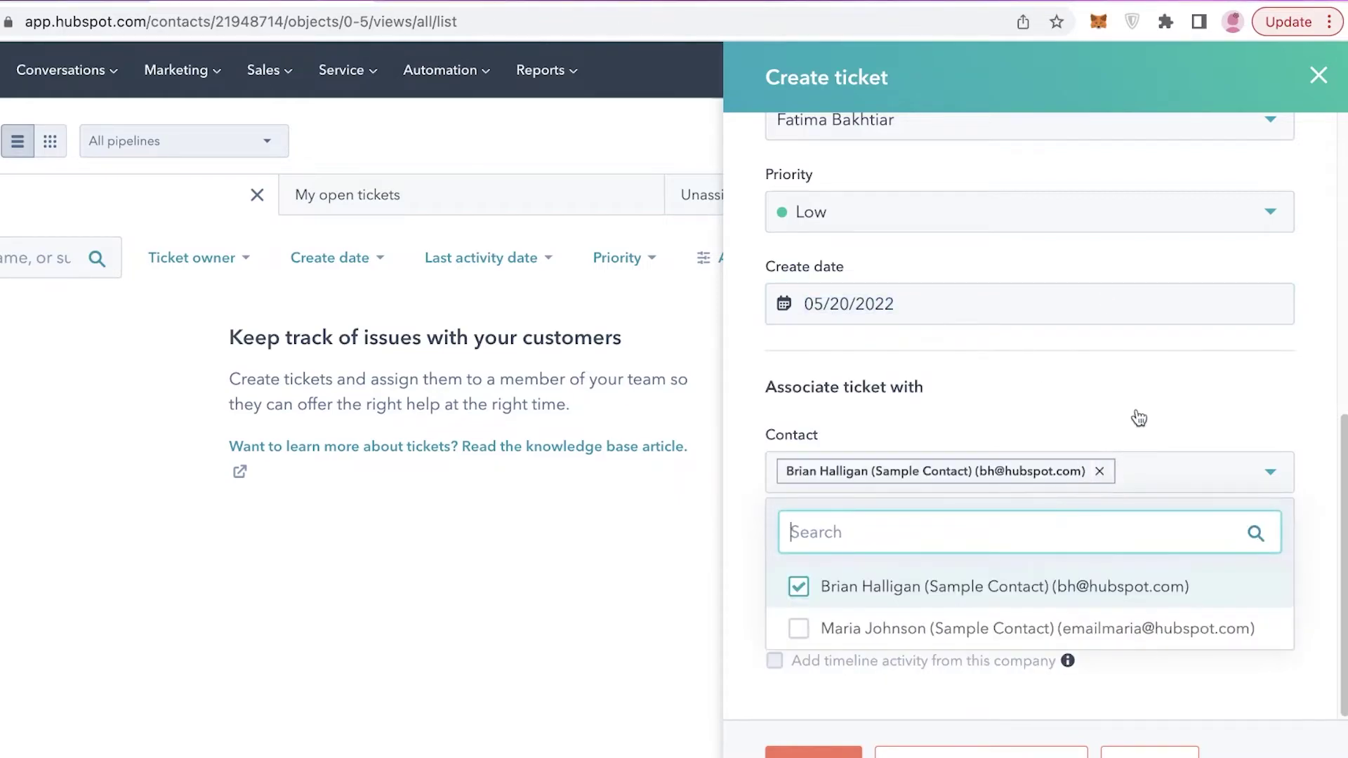
pyautogui.click(1236, 436)
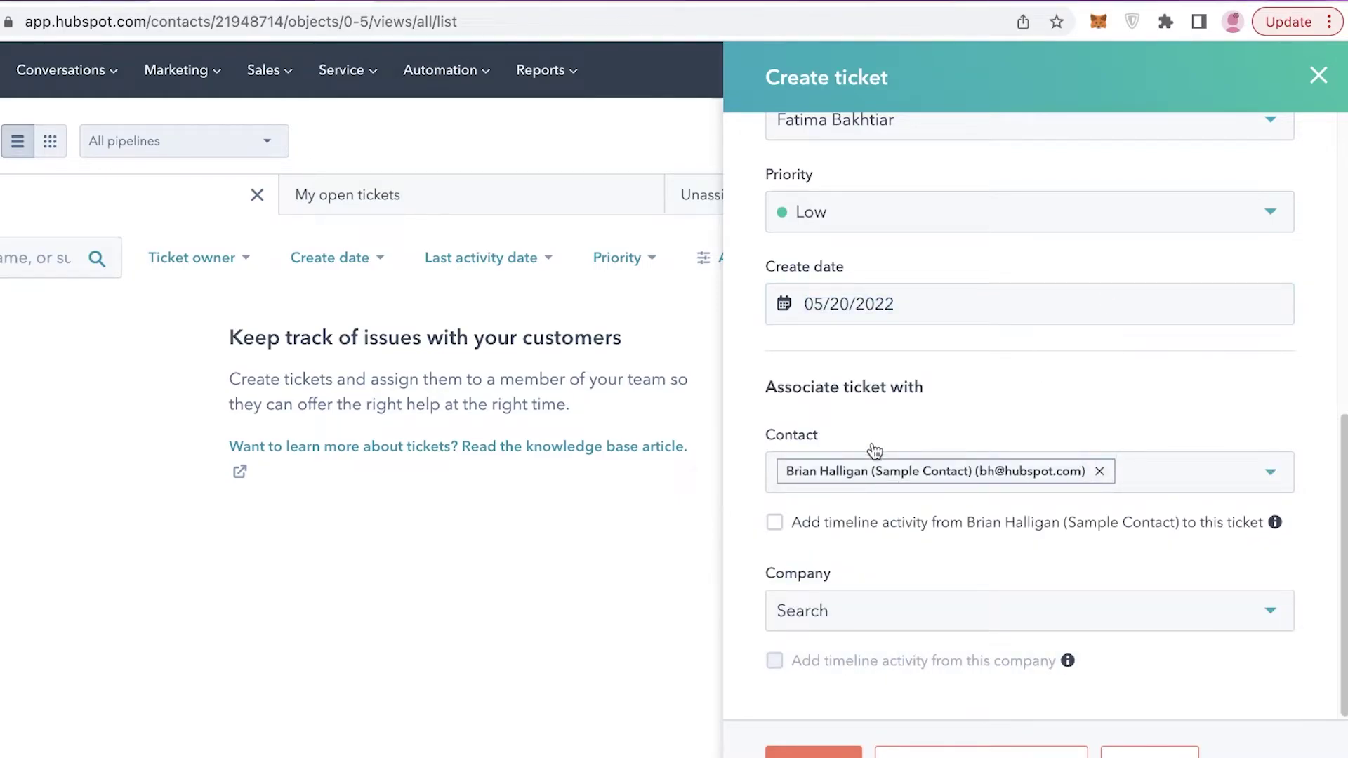
pyautogui.click(845, 611)
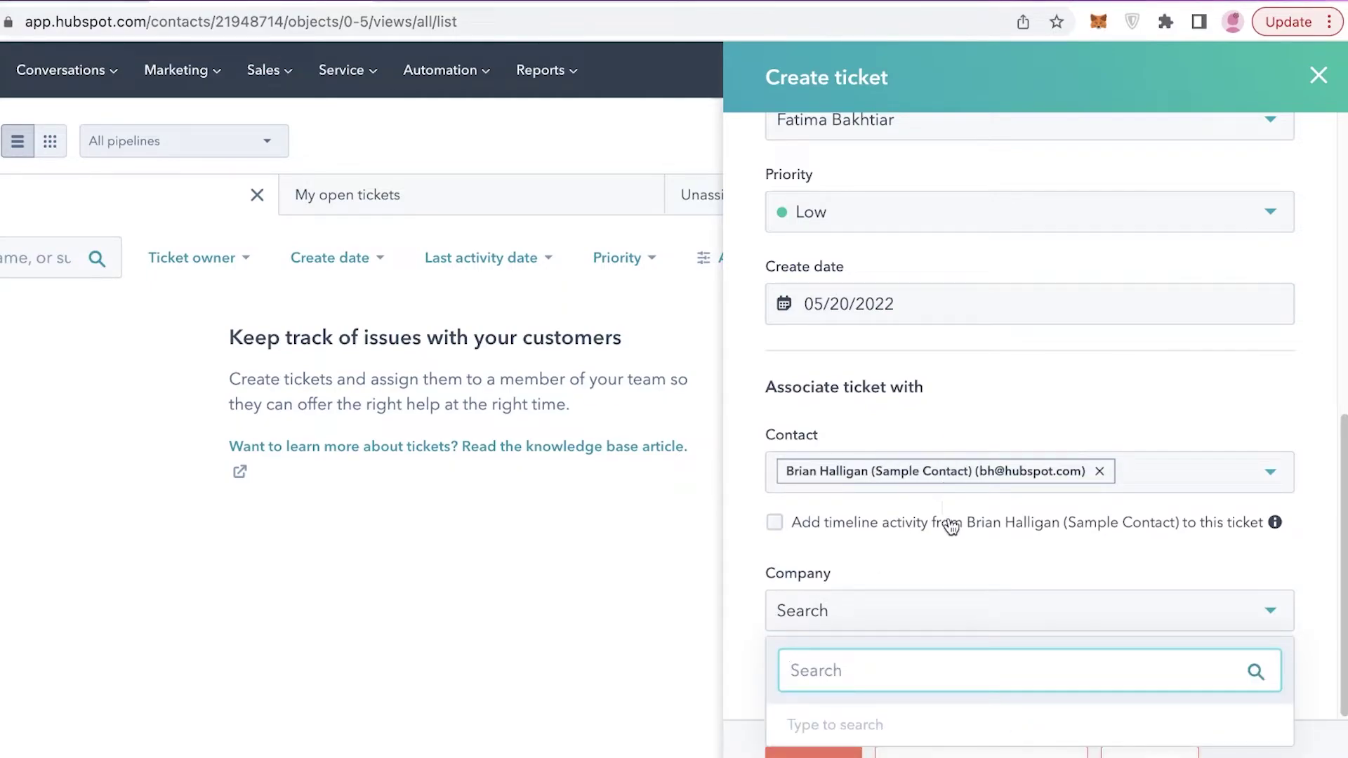
pyautogui.click(842, 545)
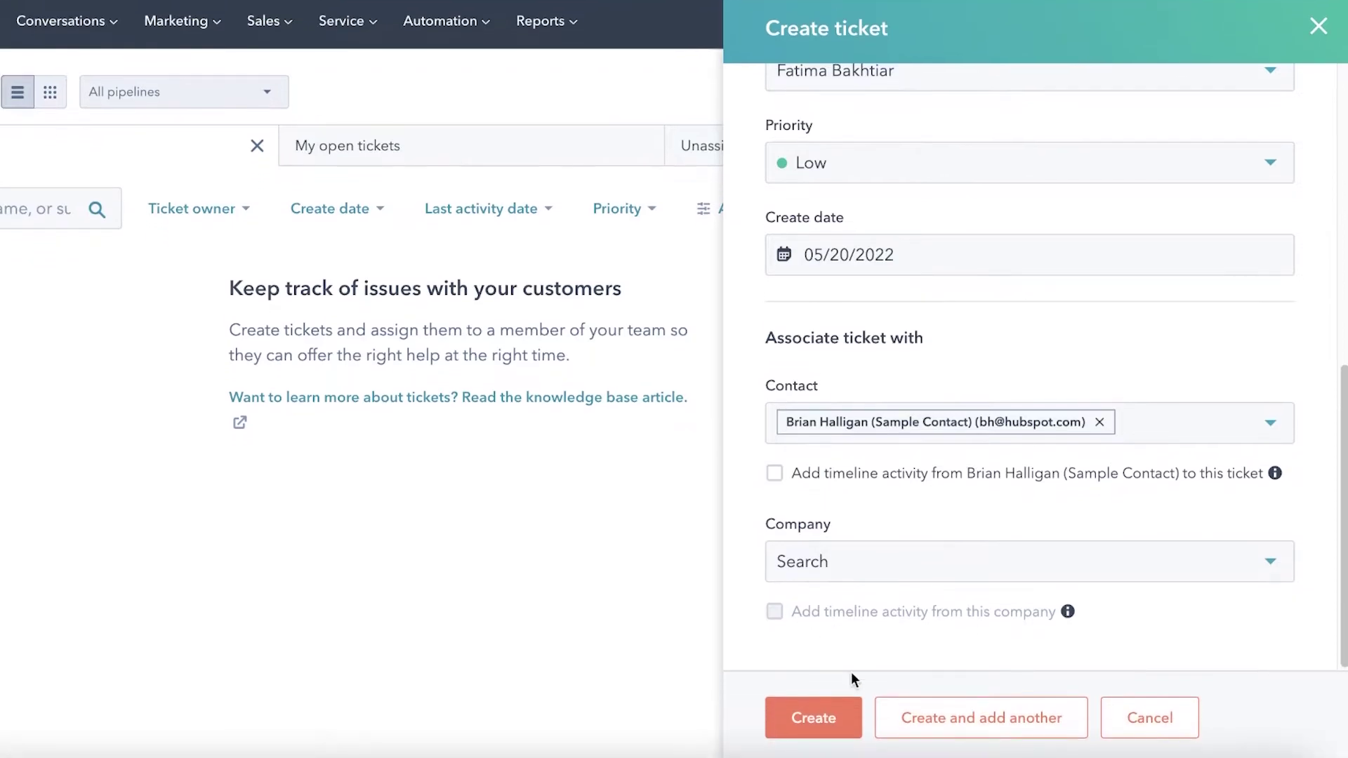
pyautogui.click(821, 719)
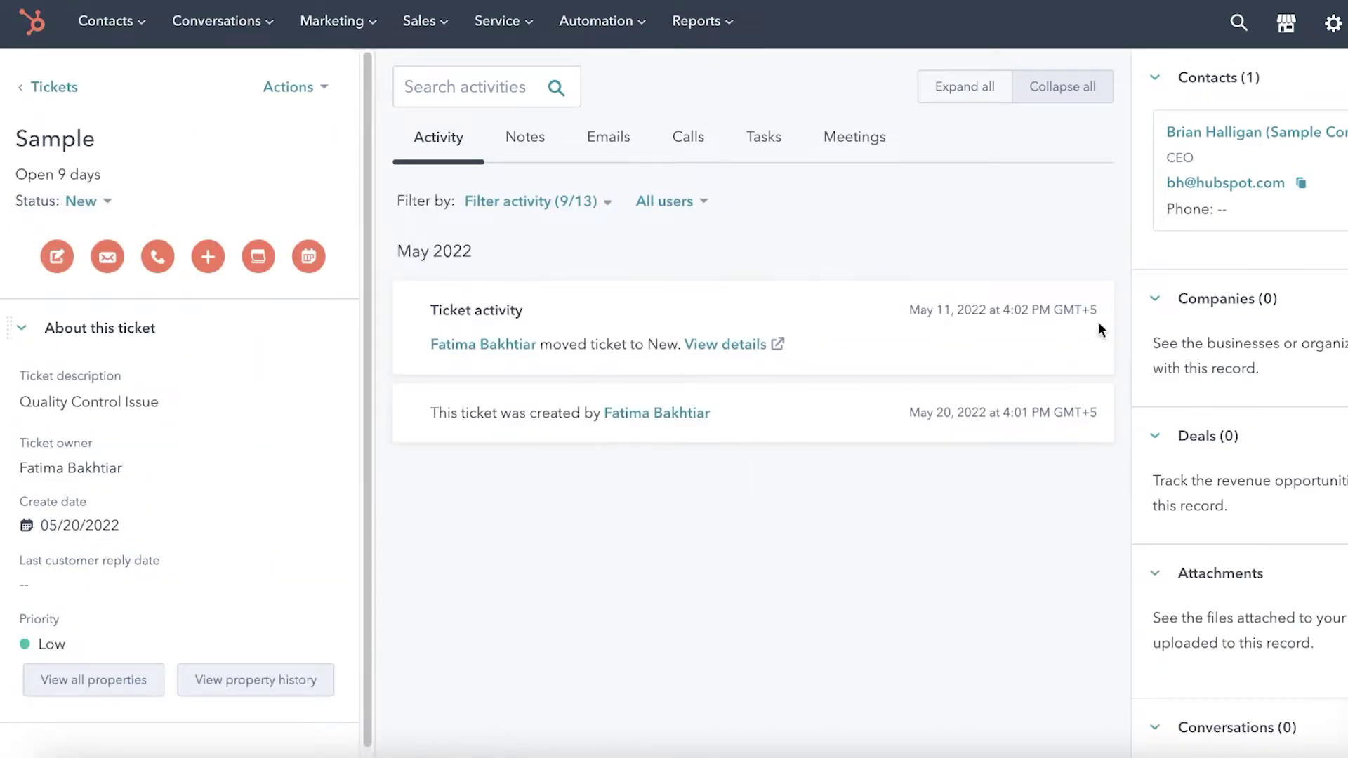
# Open the Sample ticket, browse its Notes, Emails, Calls, Tasks, Meetings and Activity tabs, then return to Tickets
pyautogui.click(54, 87)
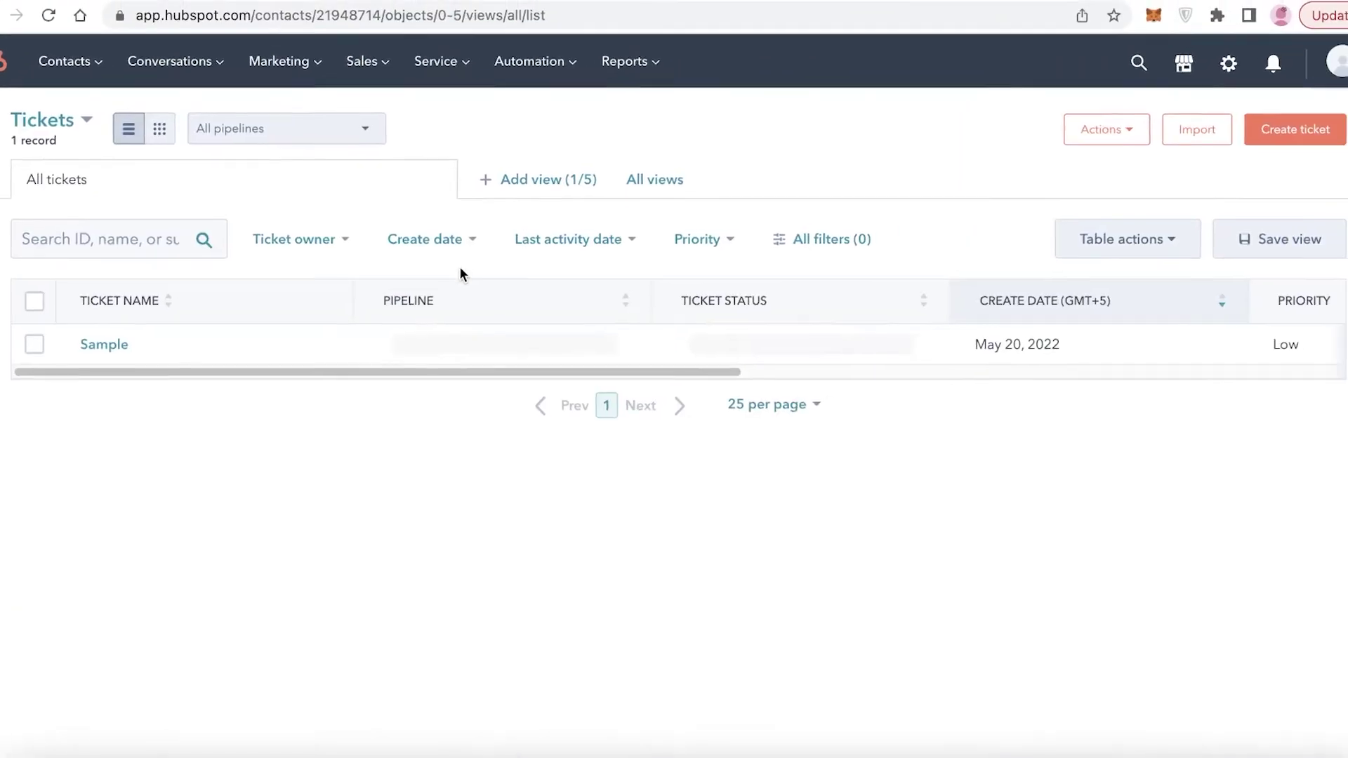
pyautogui.click(171, 342)
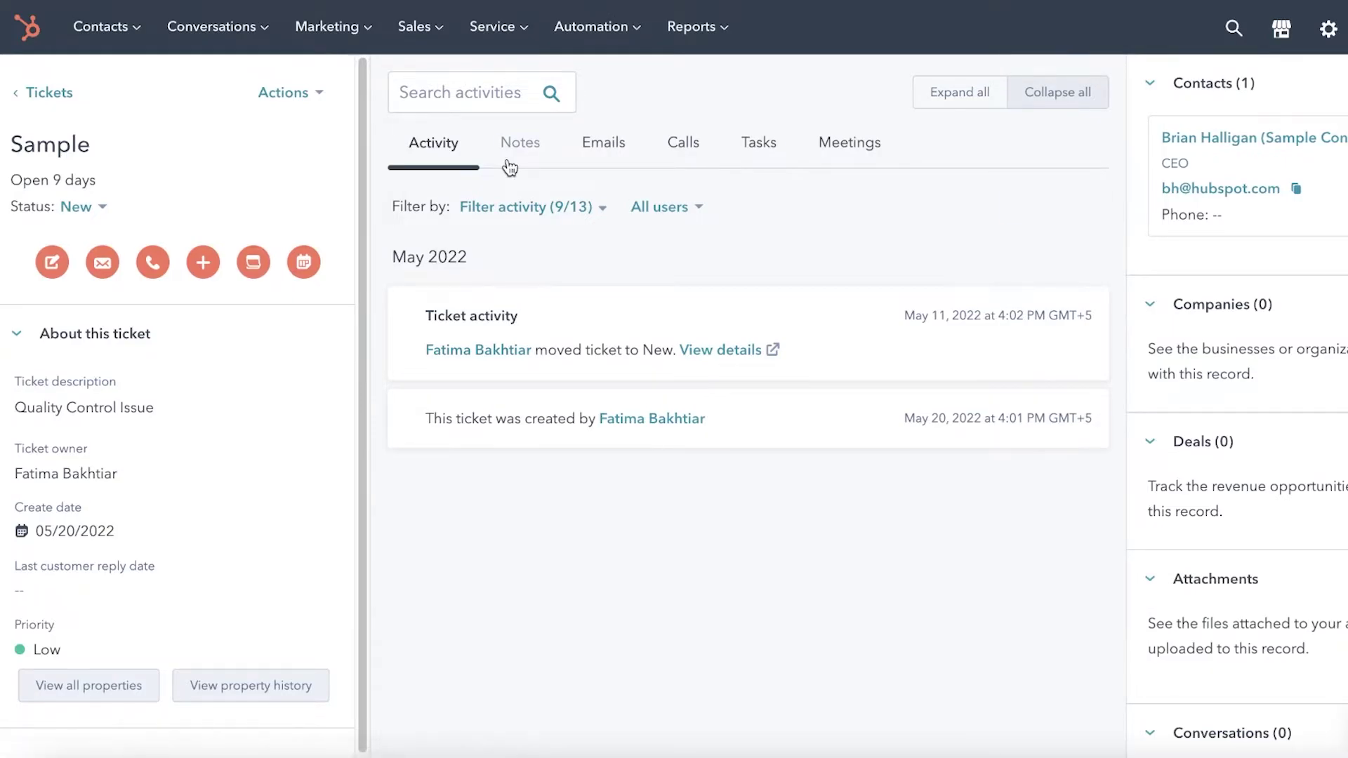
pyautogui.click(511, 166)
pyautogui.click(1045, 198)
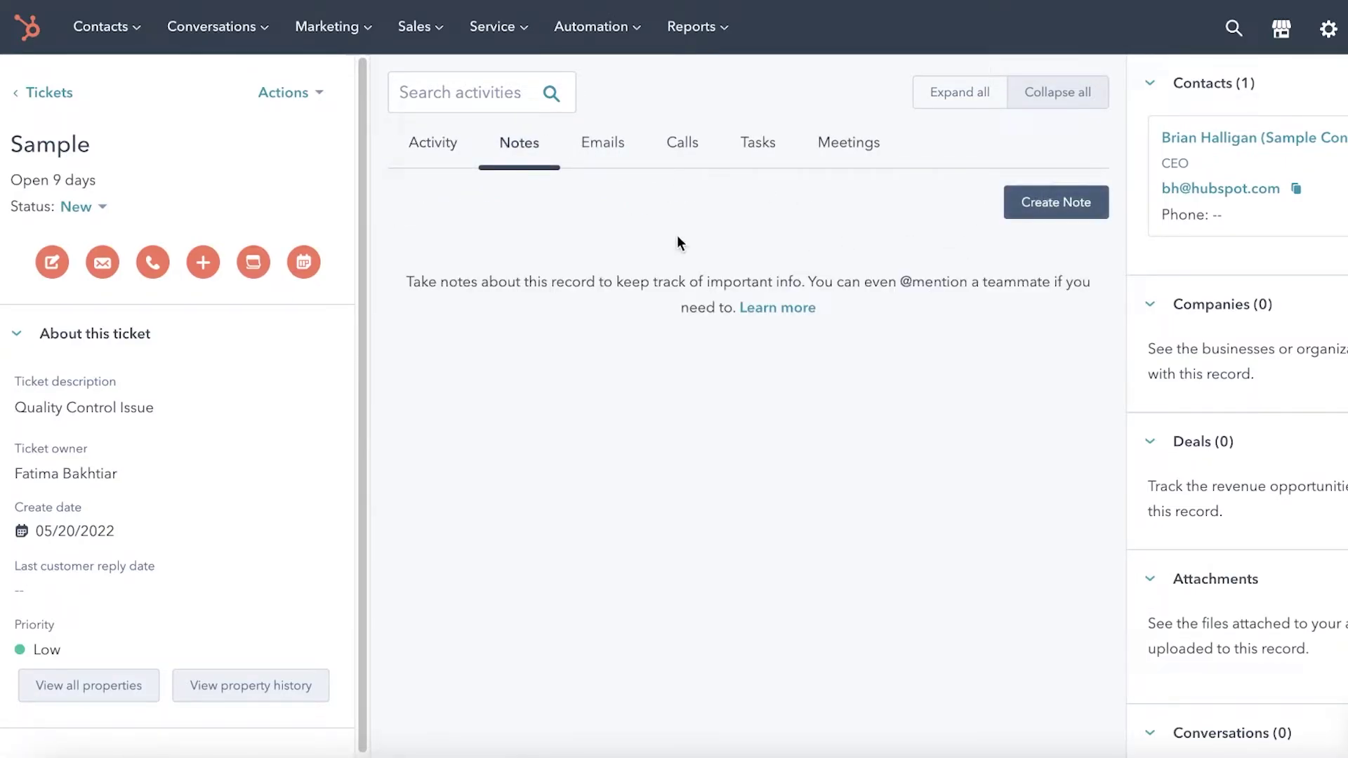
pyautogui.click(599, 172)
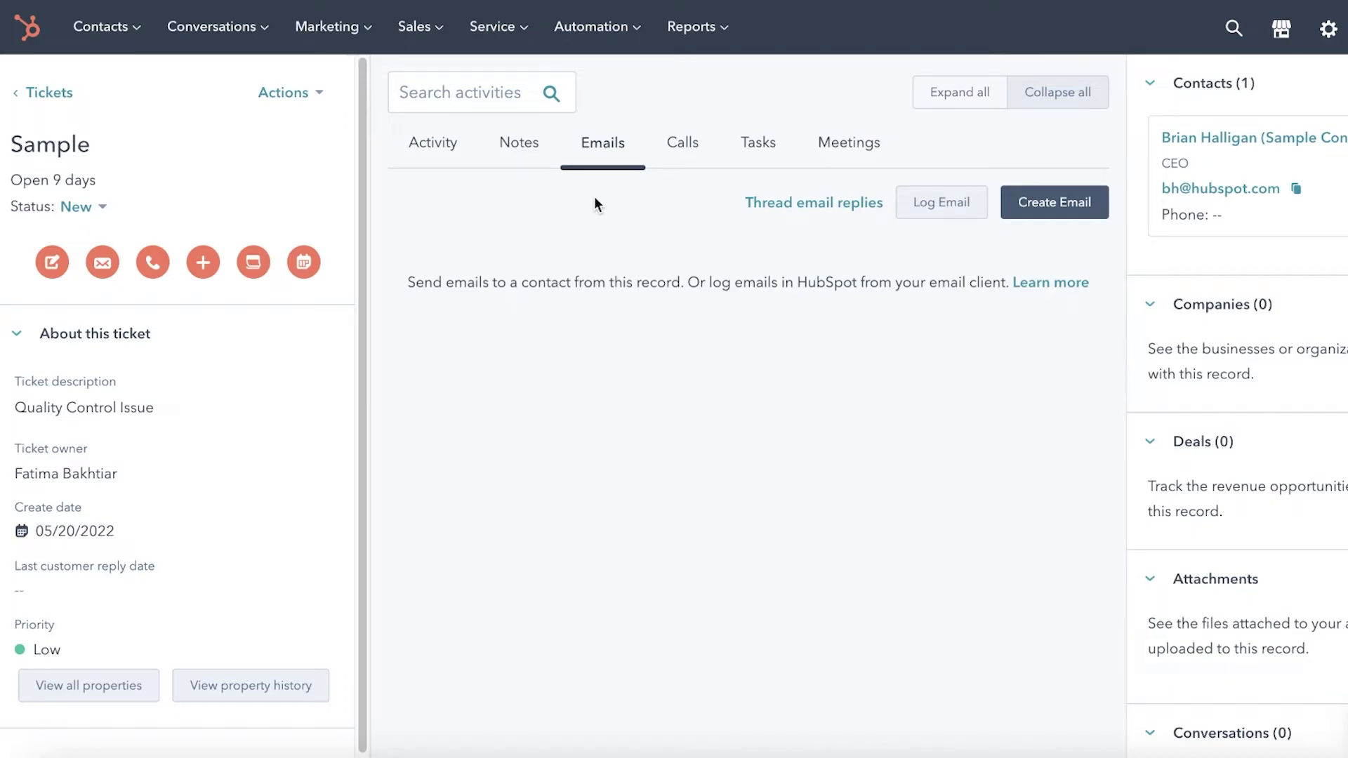
pyautogui.click(681, 160)
pyautogui.click(769, 153)
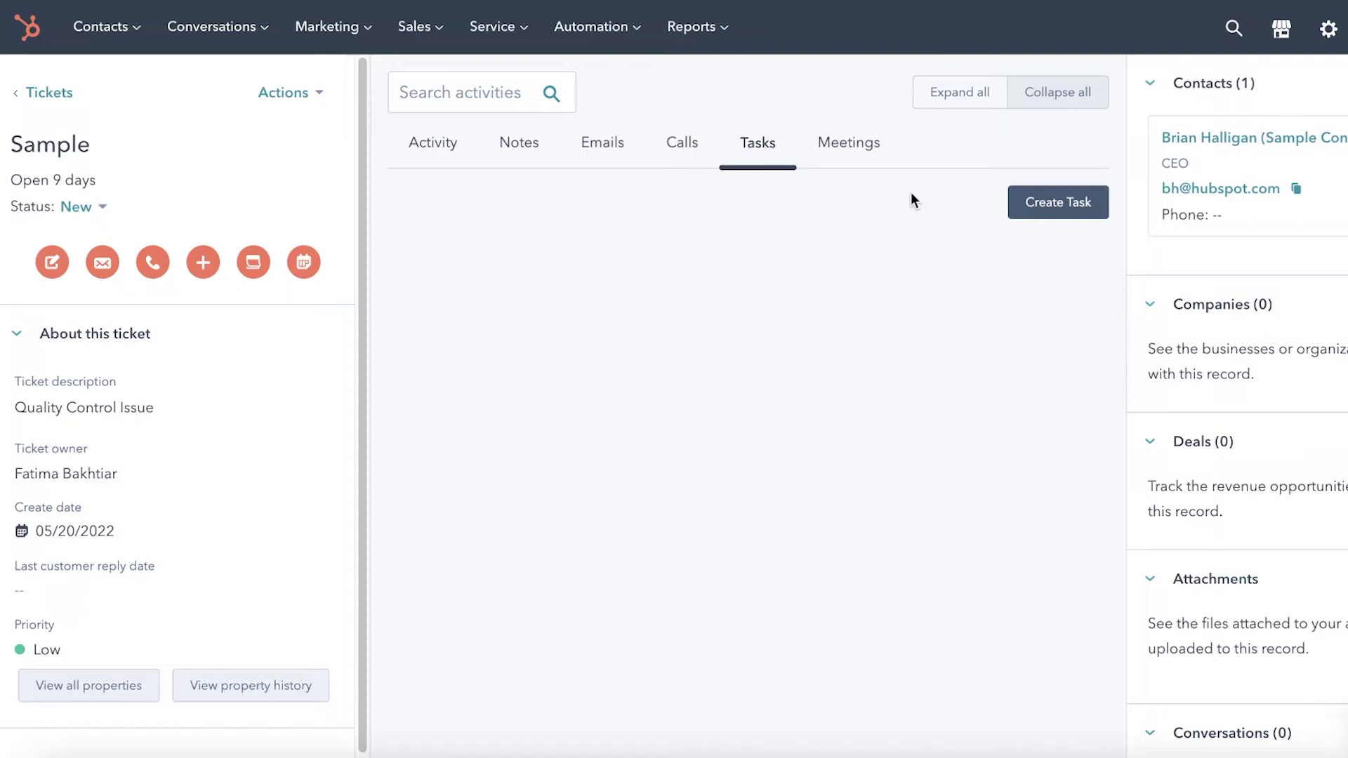
pyautogui.click(848, 136)
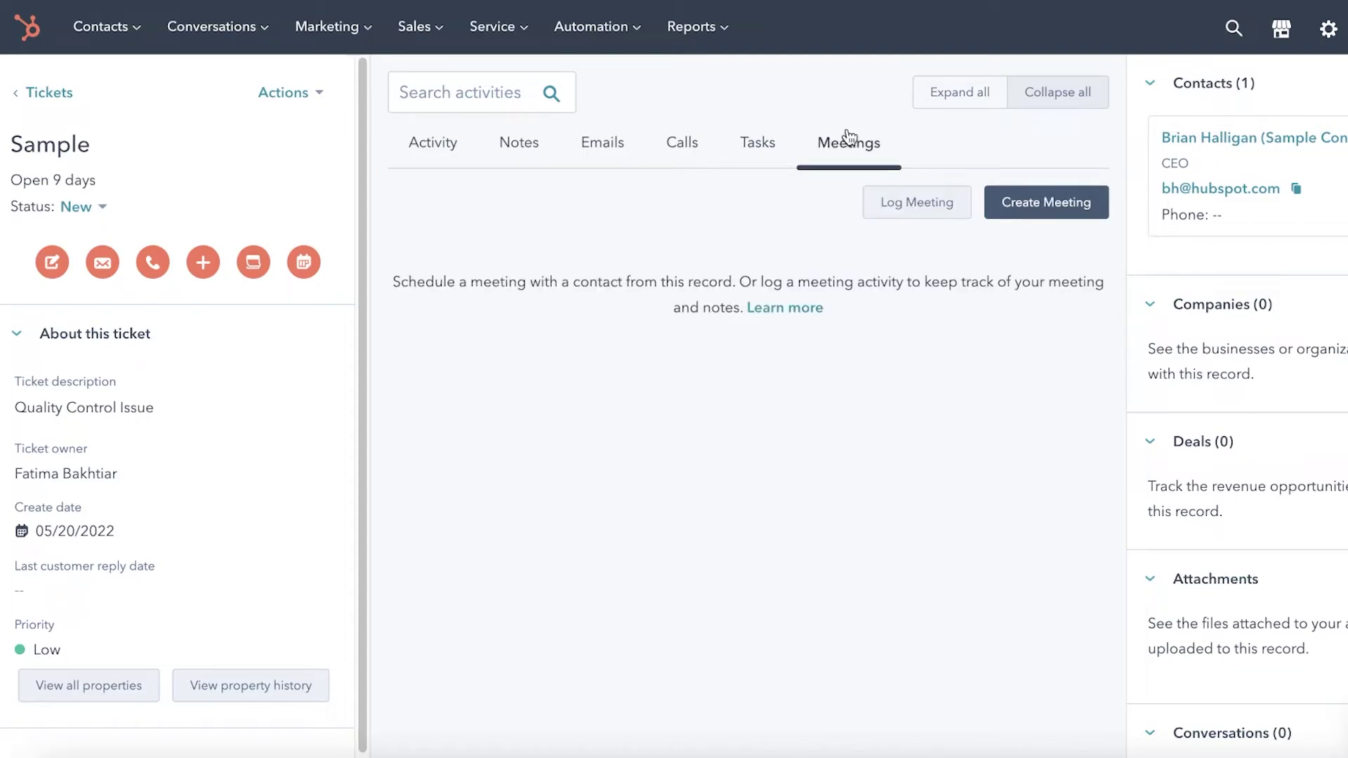
pyautogui.click(411, 156)
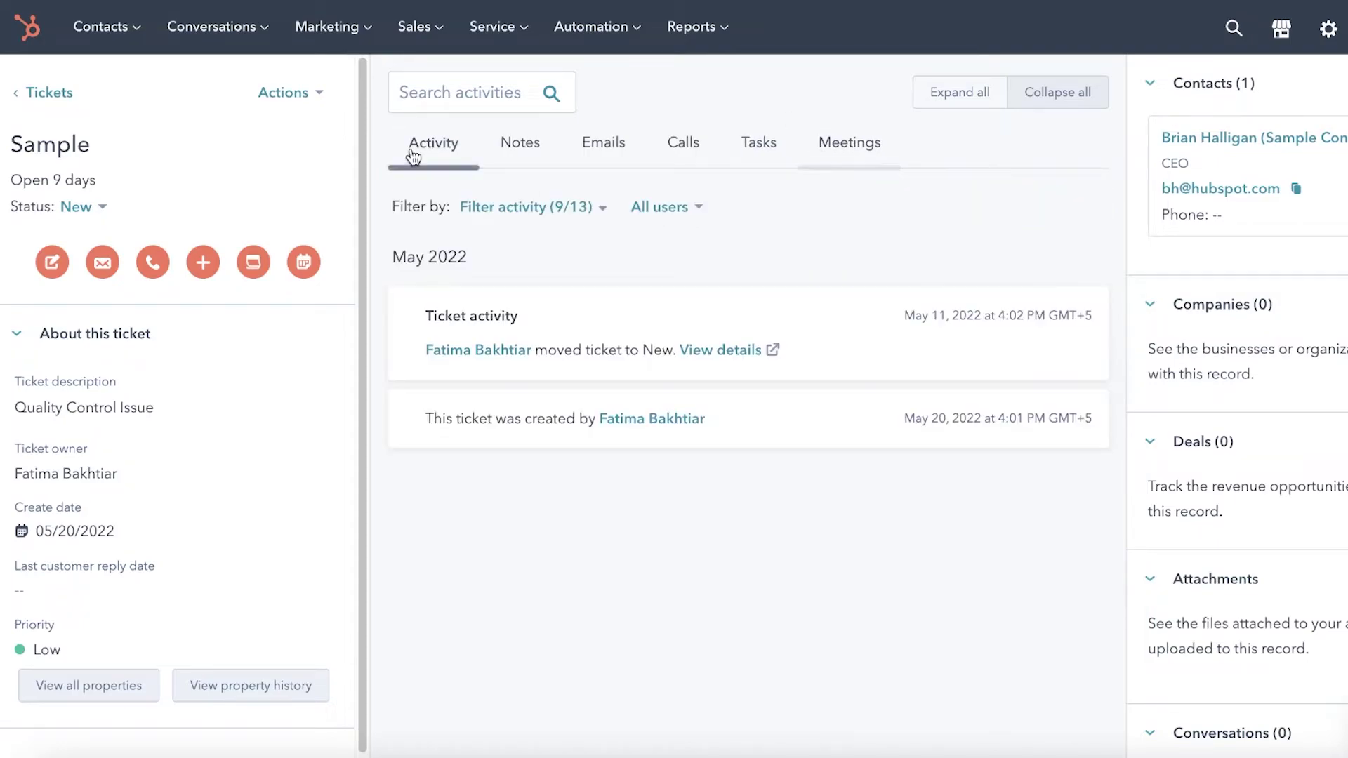
pyautogui.click(39, 98)
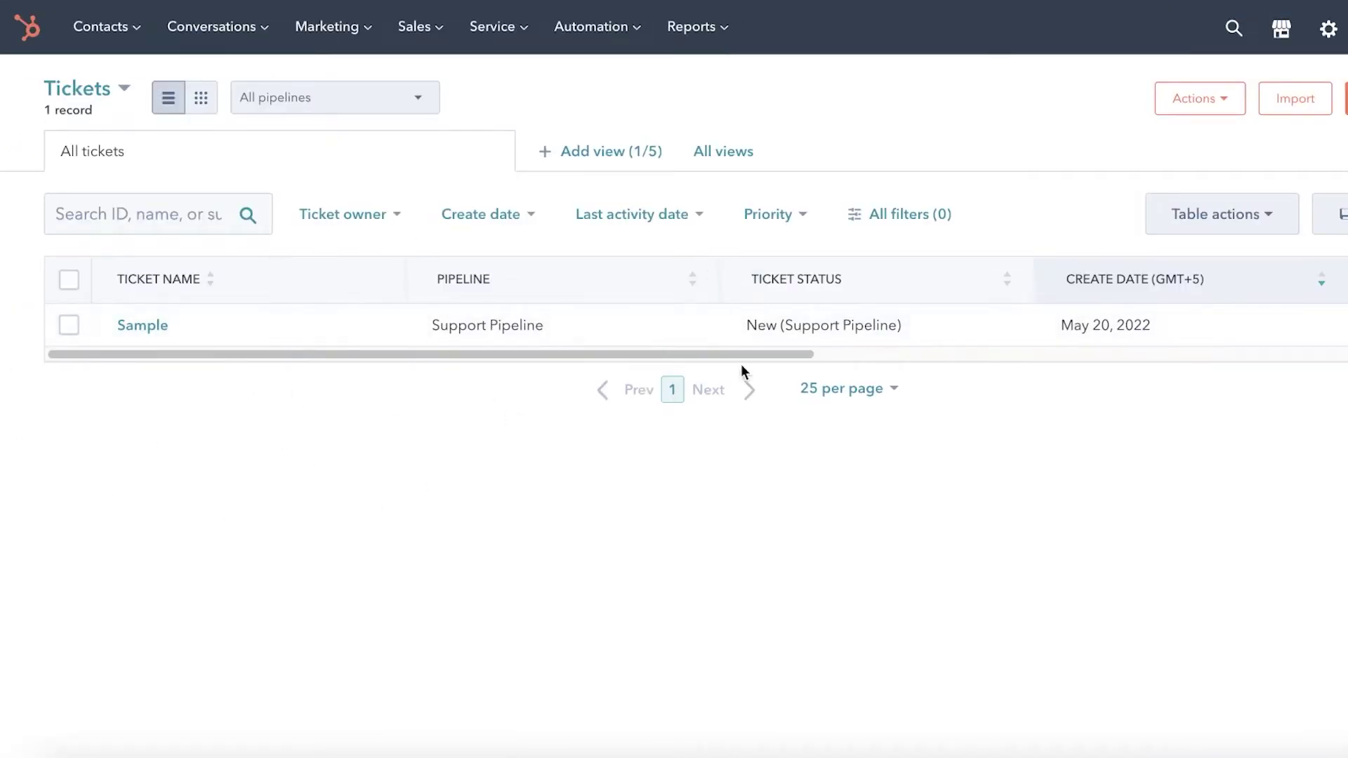
# Select the Sample ticket's row in the tickets list for a bulk action
pyautogui.hscroll(1, 912, 327)
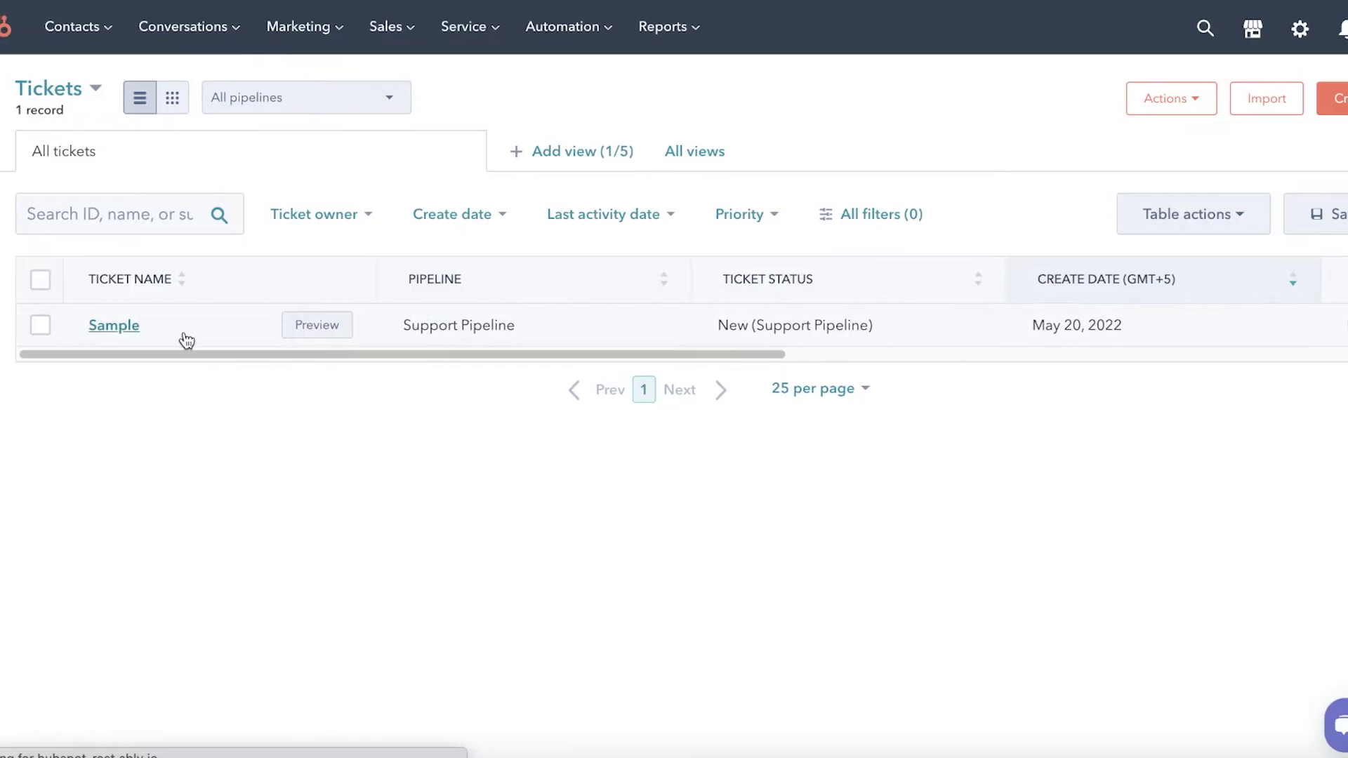
pyautogui.click(108, 326)
pyautogui.click(51, 99)
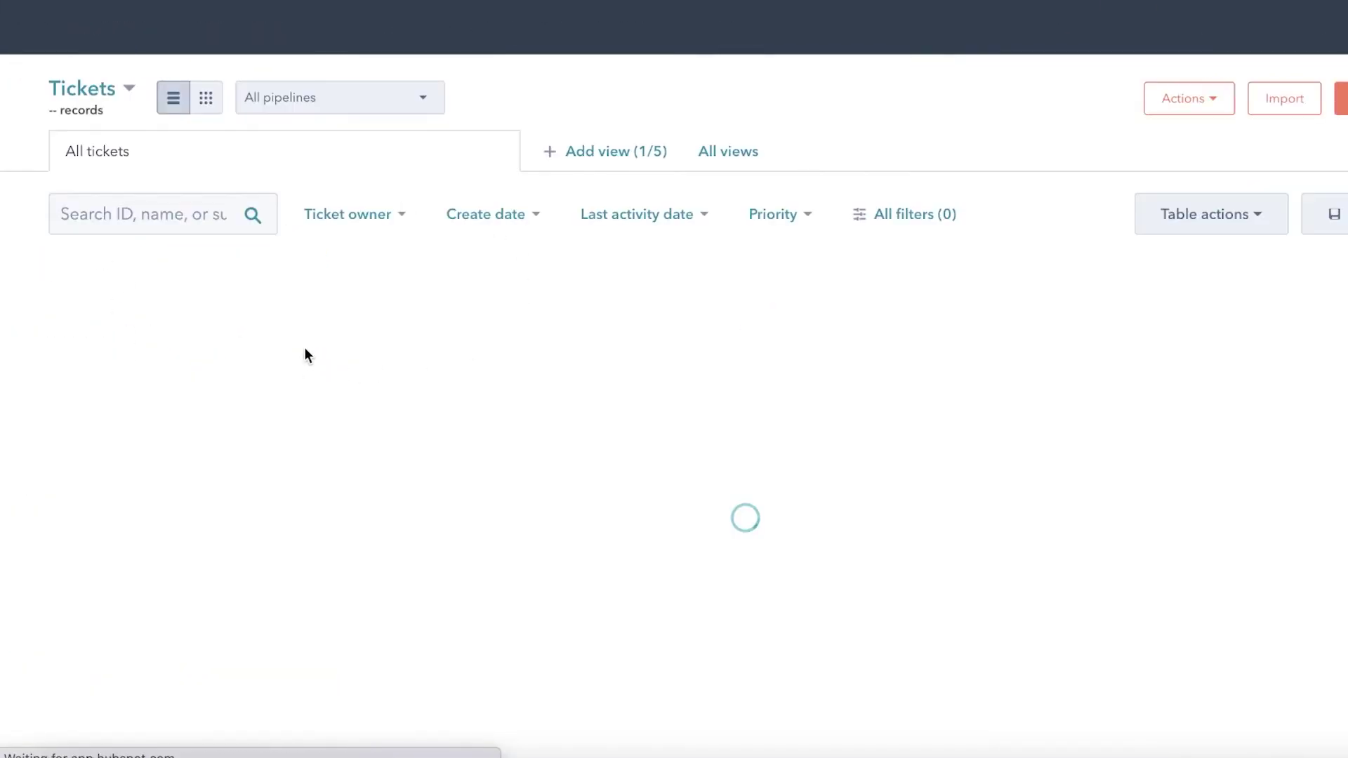
pyautogui.click(74, 325)
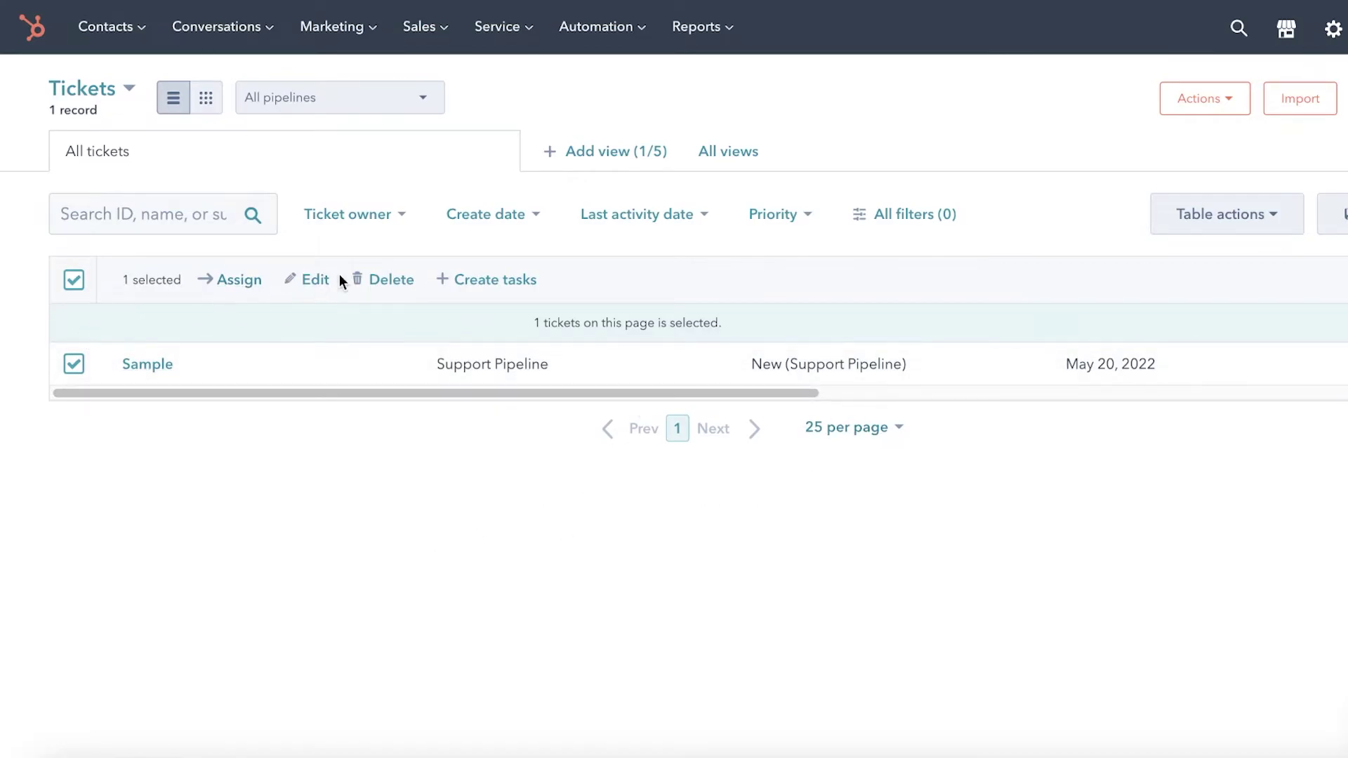
# Start a bulk edit of the selected ticket with Close date as the property to update
pyautogui.click(315, 279)
pyautogui.click(616, 229)
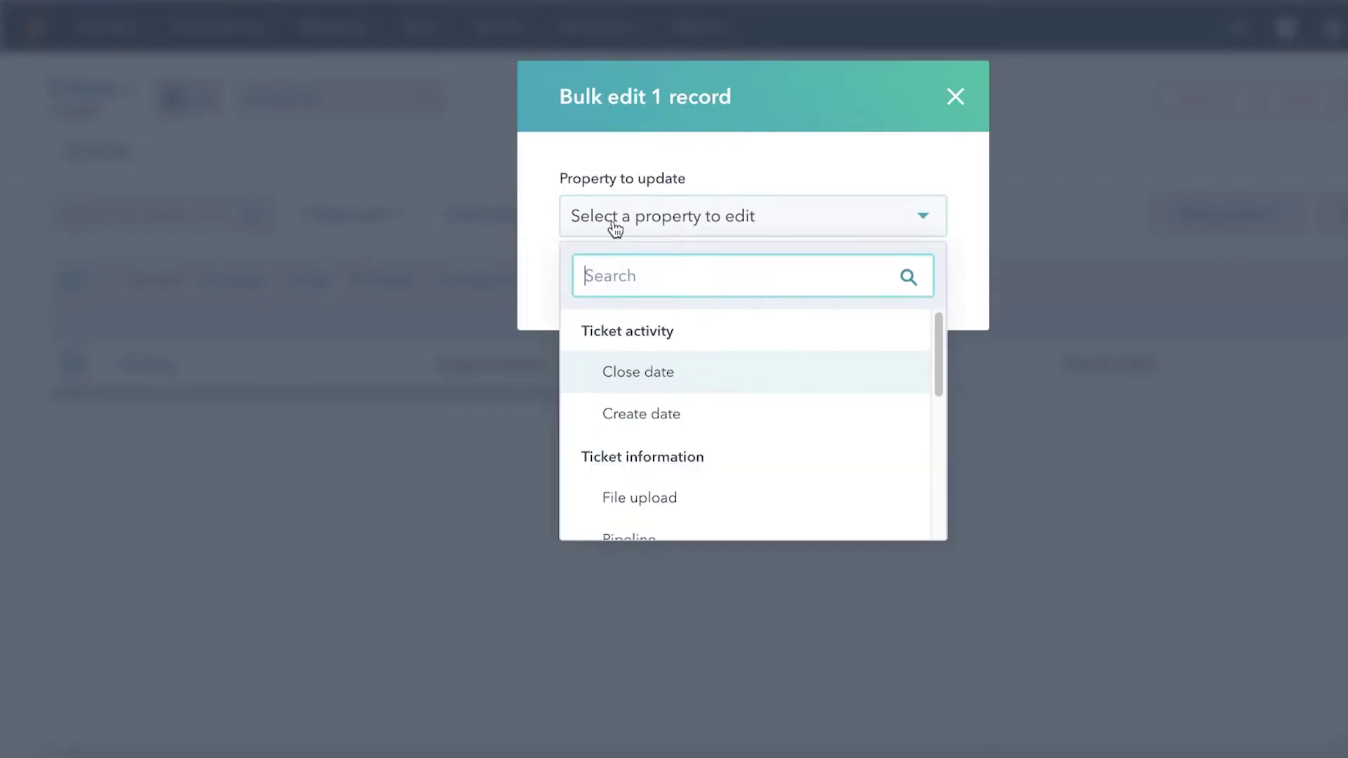
pyautogui.click(642, 379)
pyautogui.click(678, 220)
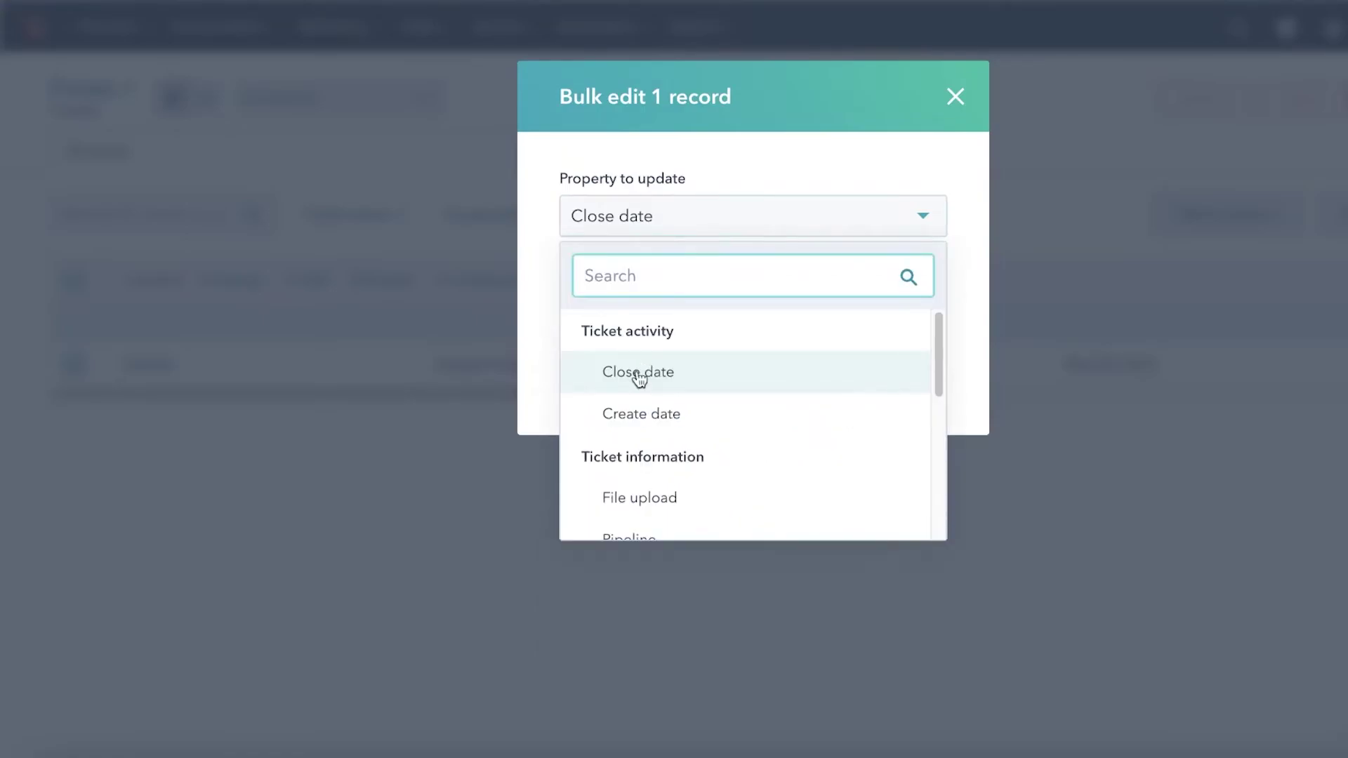
pyautogui.click(635, 404)
pyautogui.click(702, 215)
pyautogui.click(635, 370)
pyautogui.click(666, 232)
pyautogui.scroll(-3, 667, 391)
pyautogui.scroll(3, 667, 391)
pyautogui.scroll(-1, 660, 422)
pyautogui.scroll(-5, 653, 435)
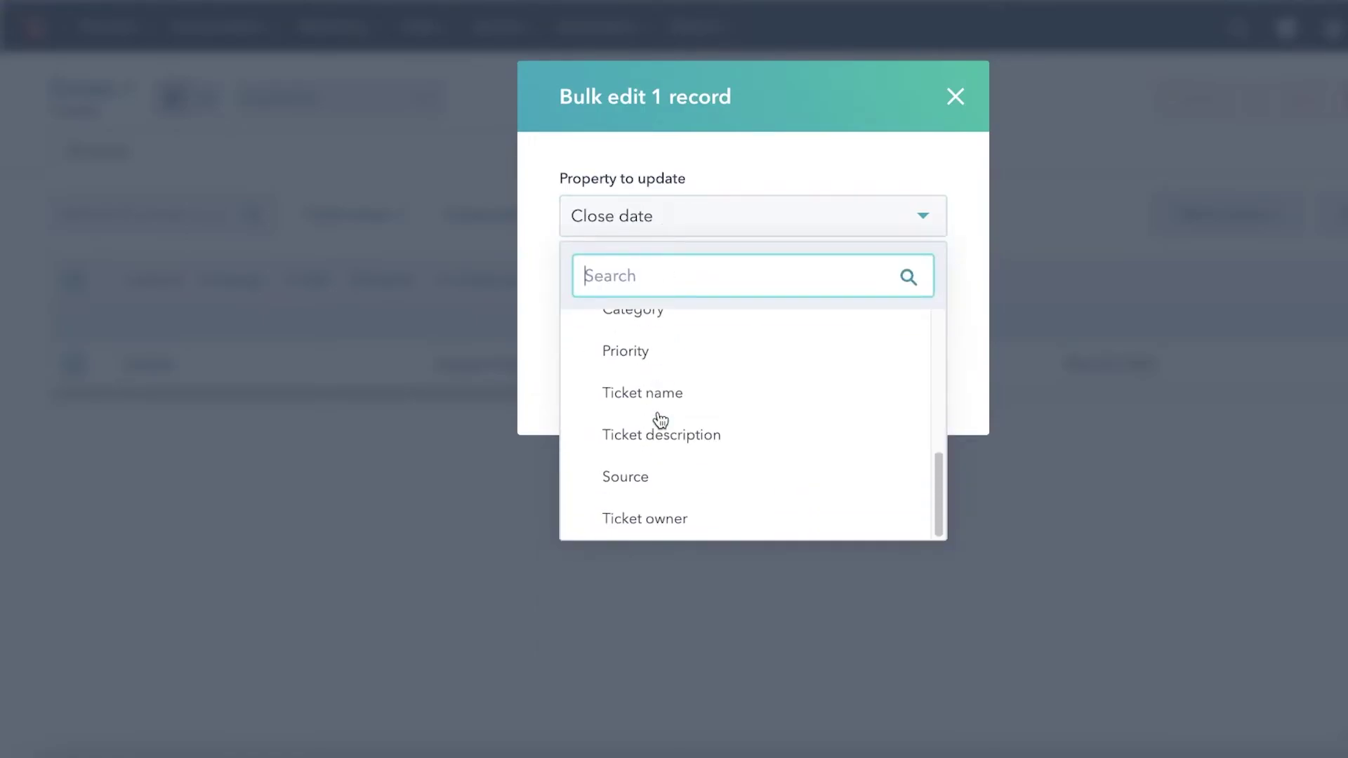
pyautogui.scroll(5, 674, 421)
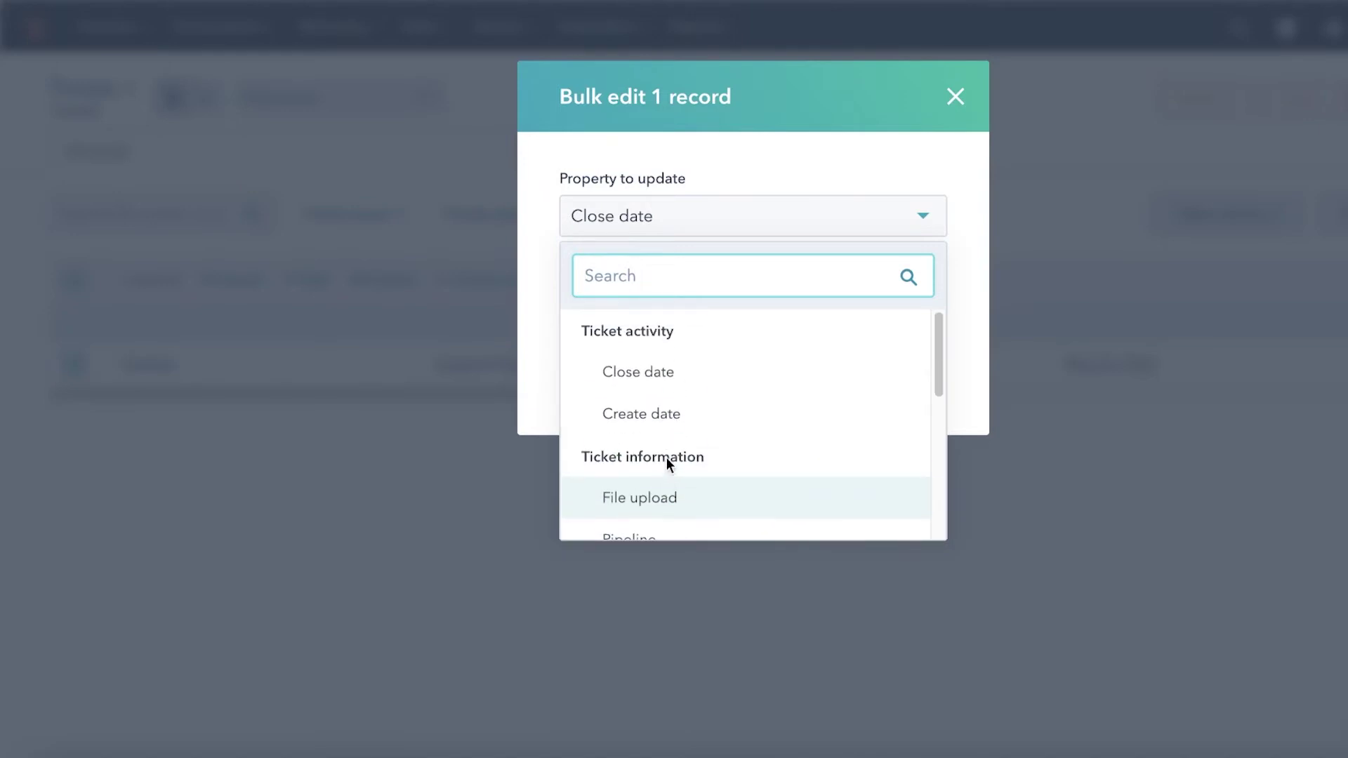
pyautogui.click(650, 373)
# Set the close date to 05/12/2022 and apply the update
pyautogui.click(668, 301)
pyautogui.click(757, 497)
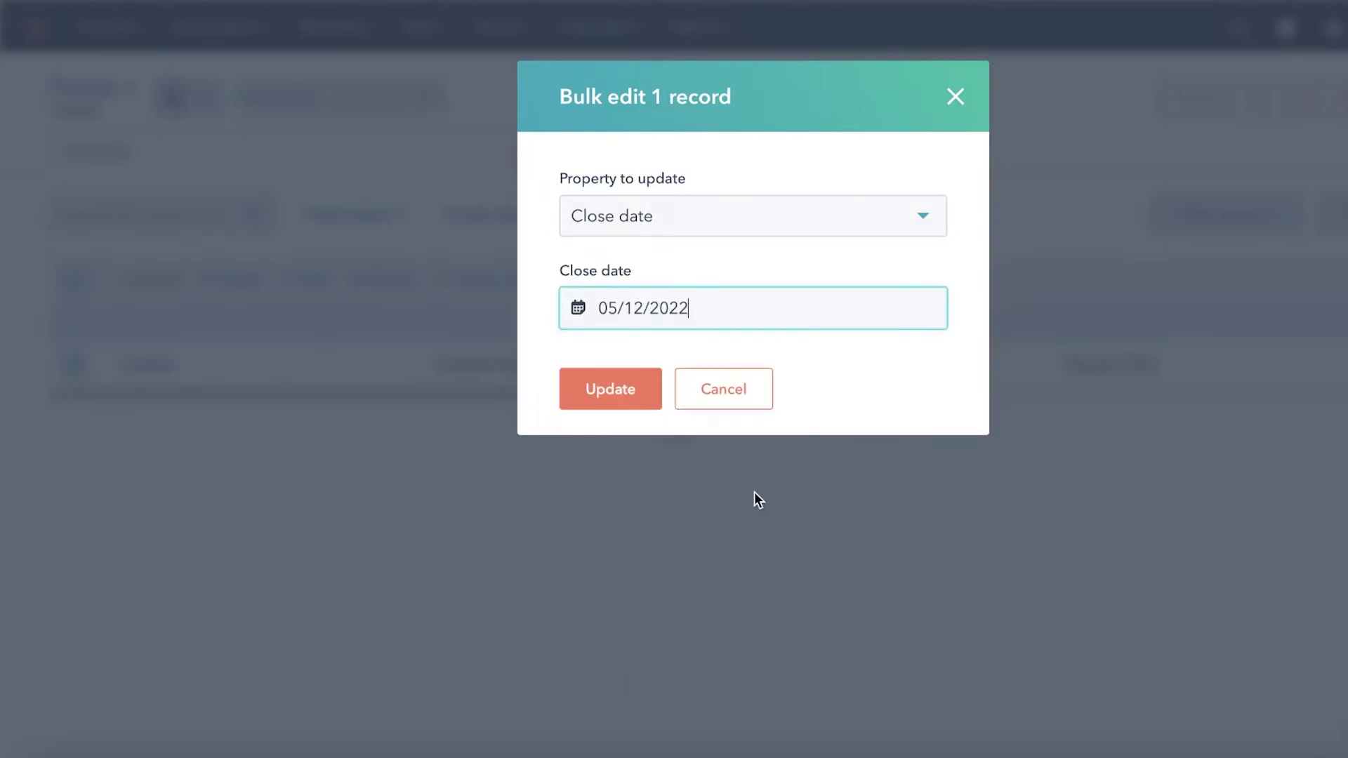
pyautogui.click(608, 391)
pyautogui.click(919, 110)
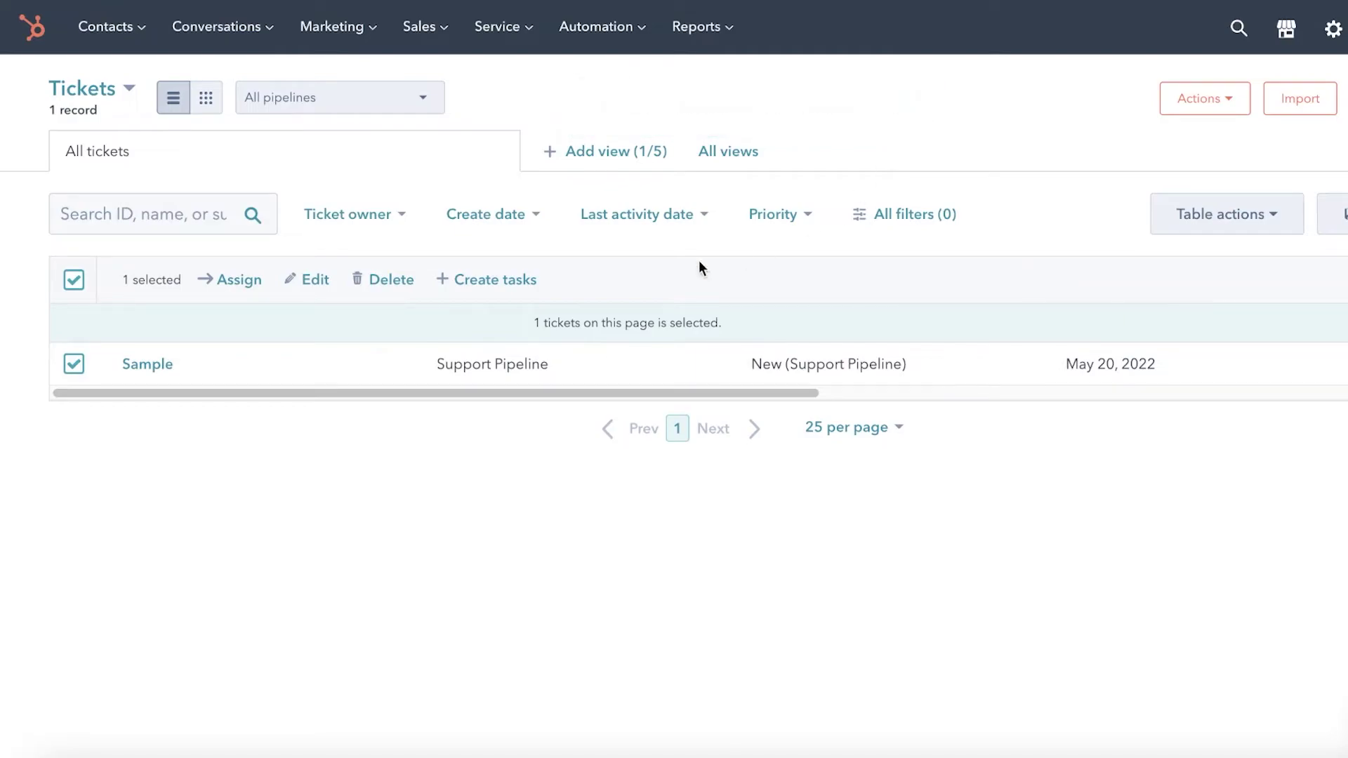
pyautogui.click(75, 364)
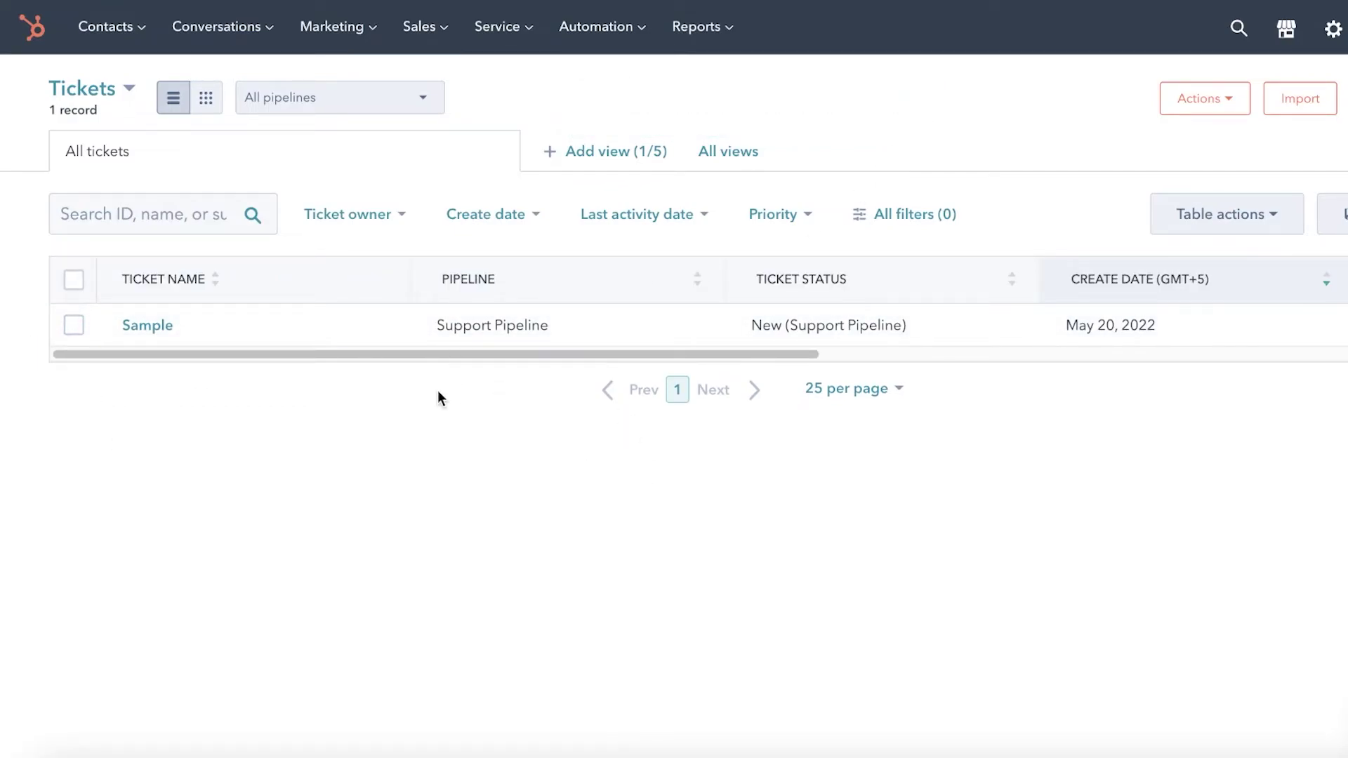
pyautogui.moveTo(706, 355); pyautogui.dragTo(948, 253)
pyautogui.hscroll(10, 948, 281)
pyautogui.hscroll(-10, 451, 274)
pyautogui.hscroll(12, 974, 281)
pyautogui.hscroll(-5, 974, 281)
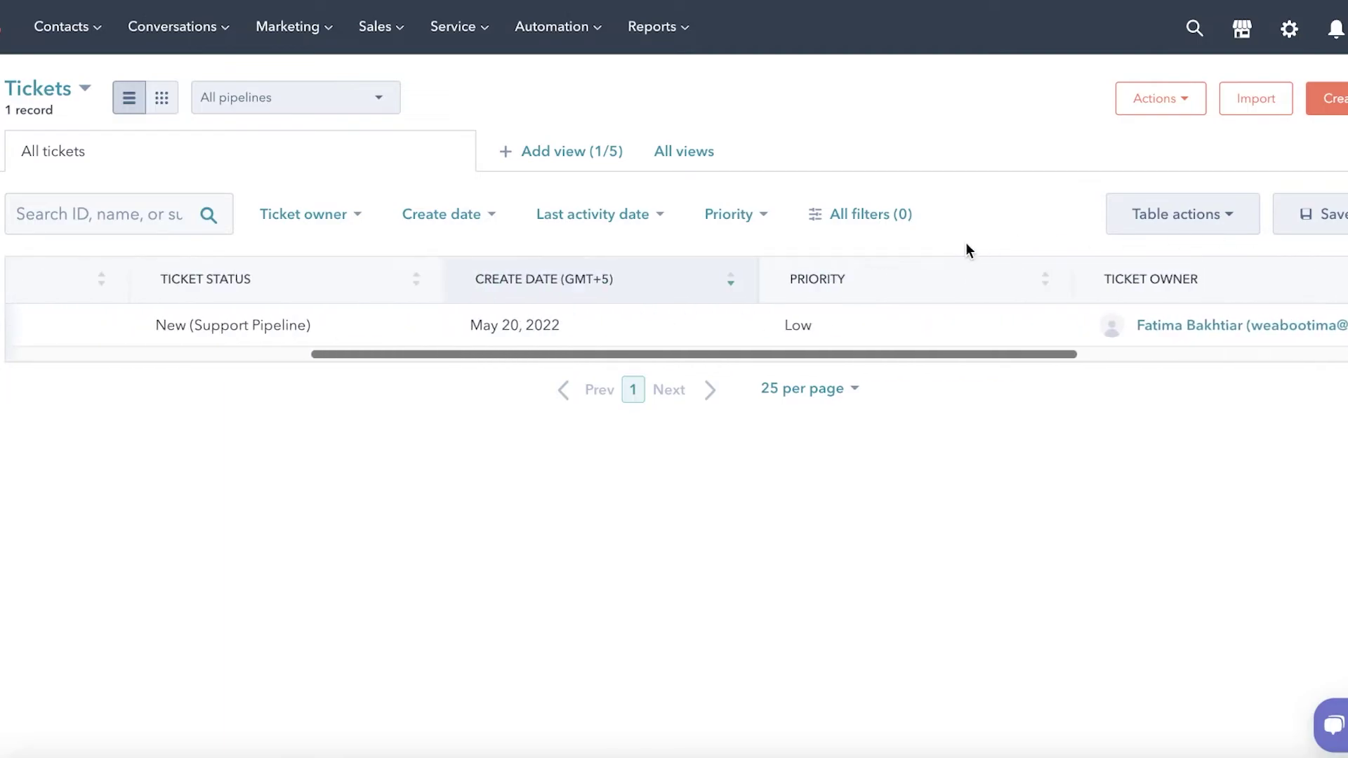
pyautogui.hscroll(-8, 759, 316)
pyautogui.hscroll(3, 684, 292)
pyautogui.hscroll(-1, 804, 291)
pyautogui.hscroll(-2, 730, 284)
pyautogui.hscroll(8, 656, 281)
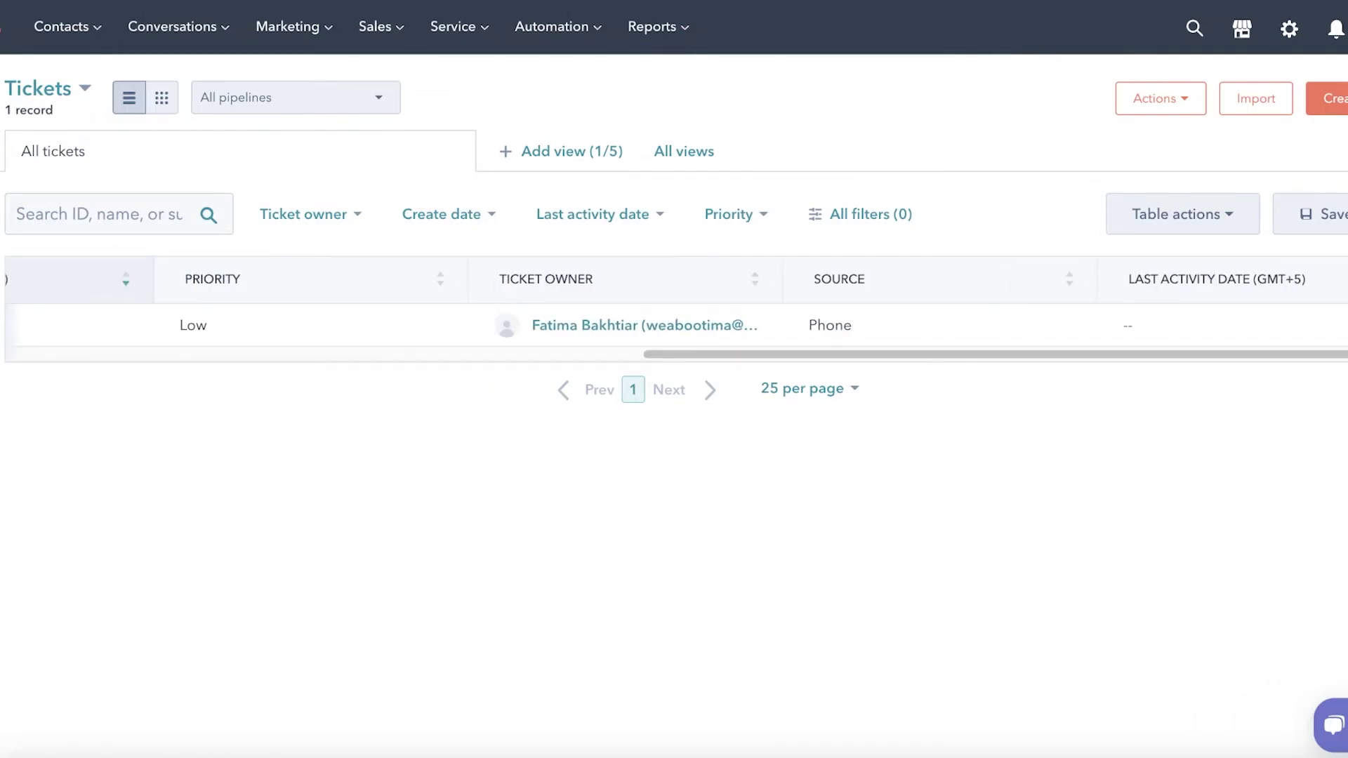